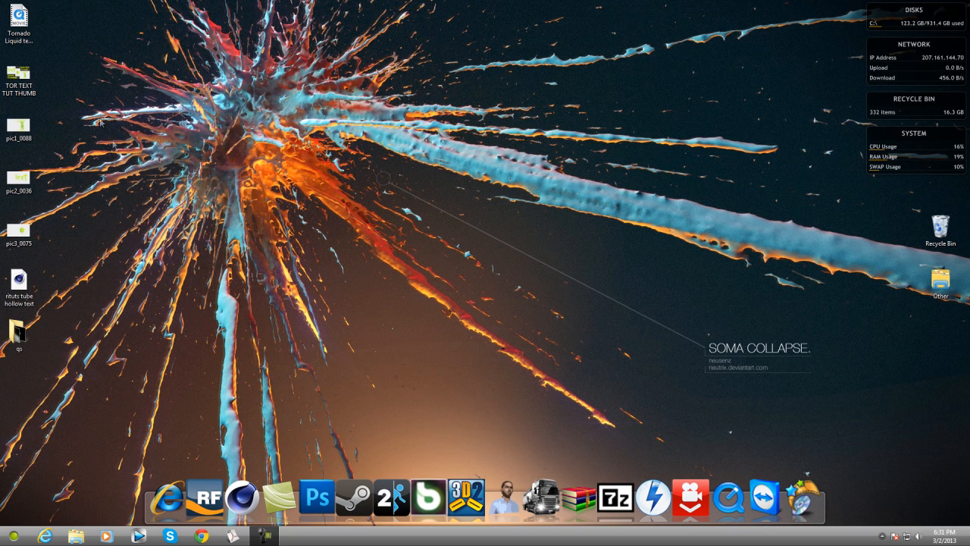
- Play the Tornado Liquid text preview movie on the desktop, pausing along the way, and close it
{"action": "left_click", "coordinate": [20, 20]}
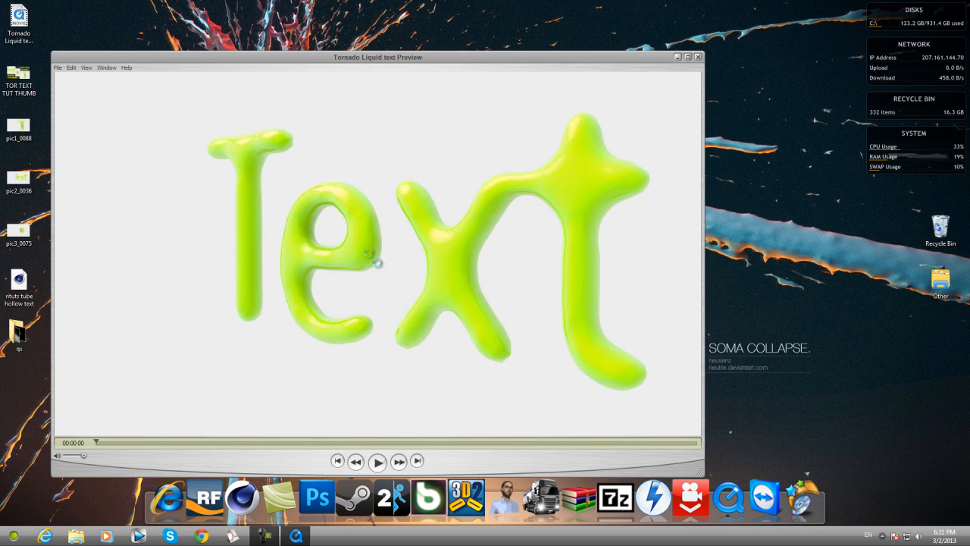
{"action": "left_click", "coordinate": [379, 461]}
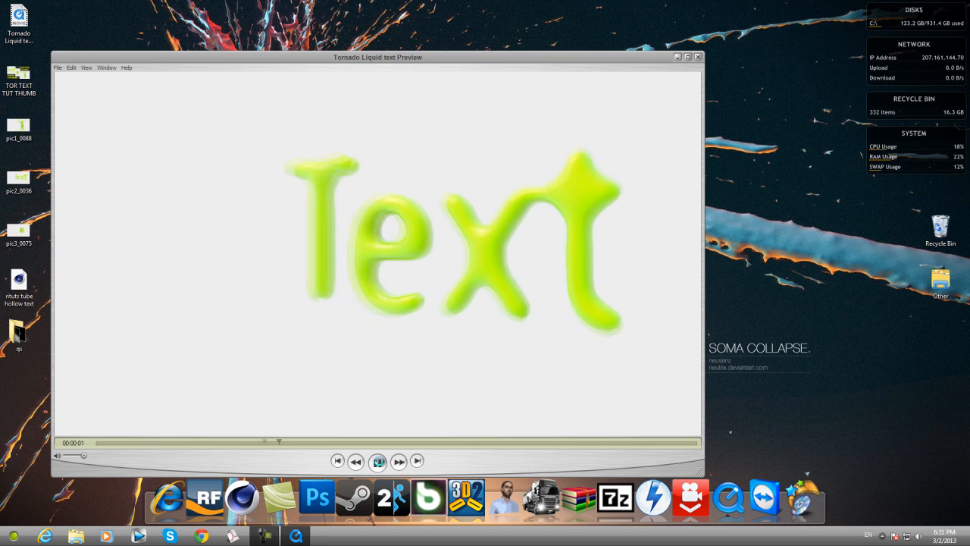
{"action": "left_click", "coordinate": [379, 462]}
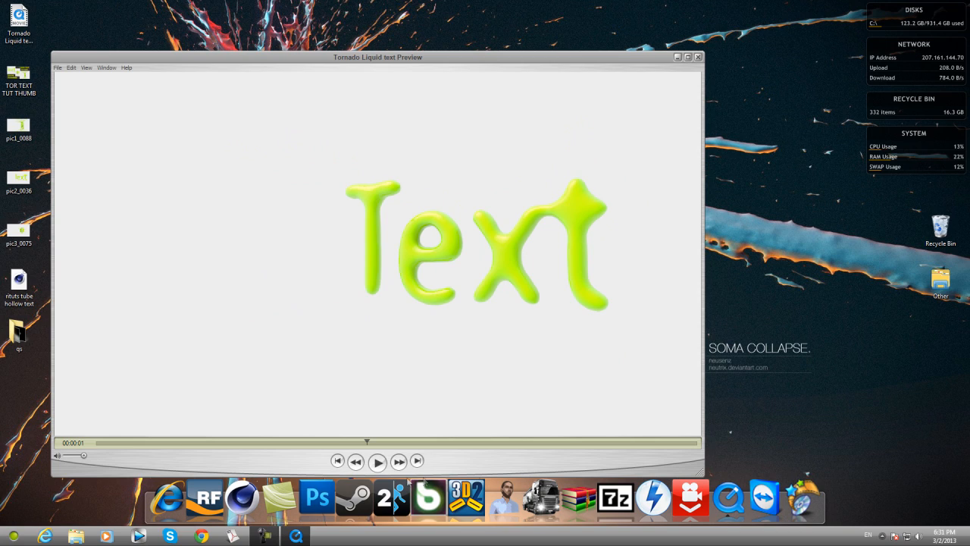
{"action": "left_click", "coordinate": [378, 462]}
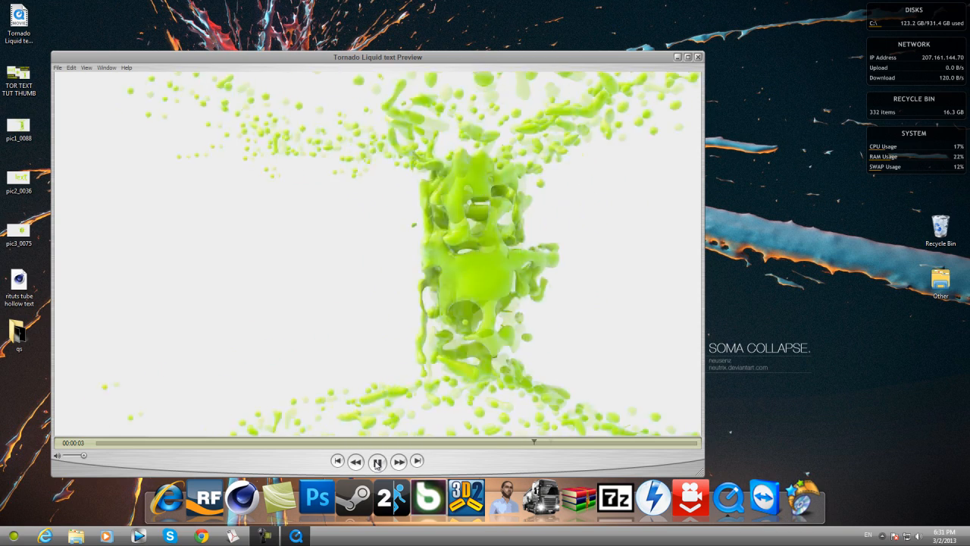
{"action": "left_click", "coordinate": [378, 462]}
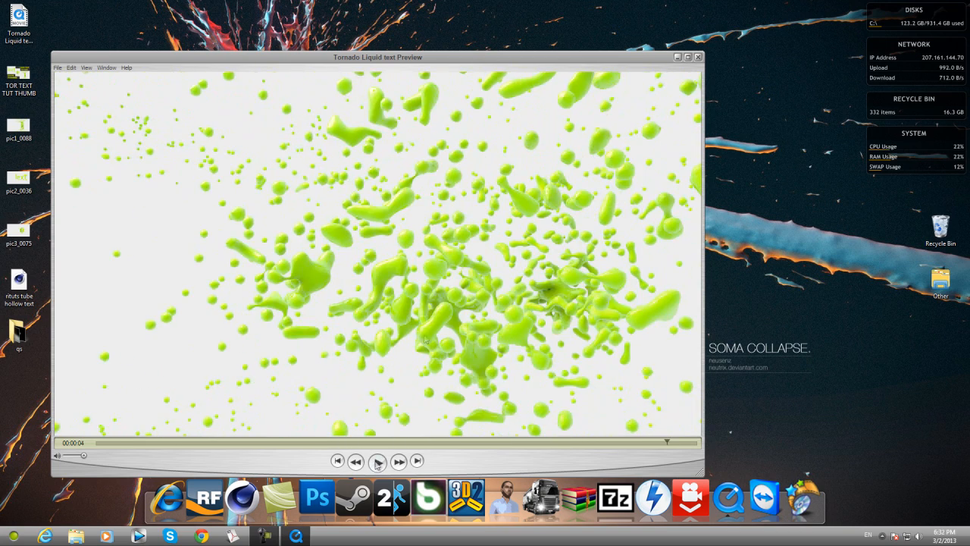
{"action": "left_click", "coordinate": [698, 57]}
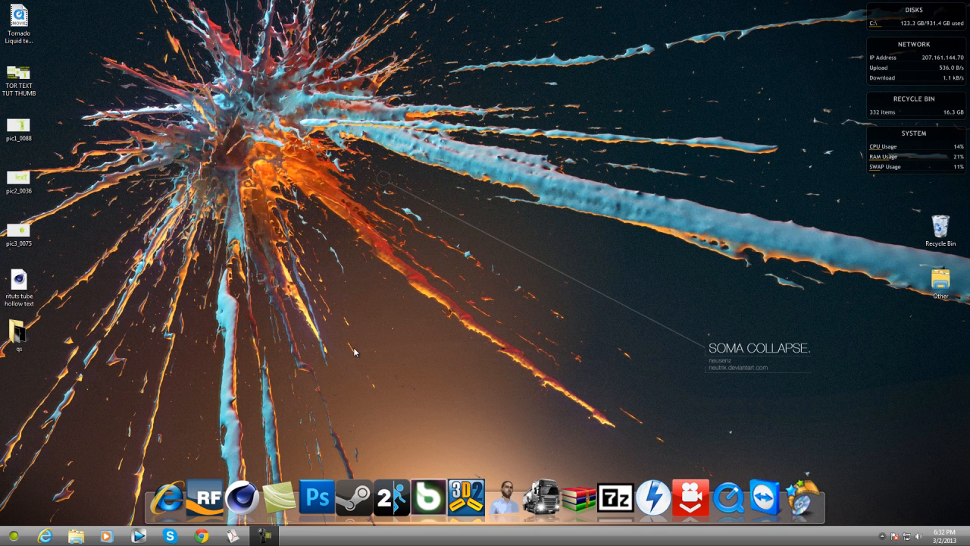
- Launch CINEMA 4D and add a MoText object, keeping its Segoe UI font
{"action": "left_click", "coordinate": [241, 498]}
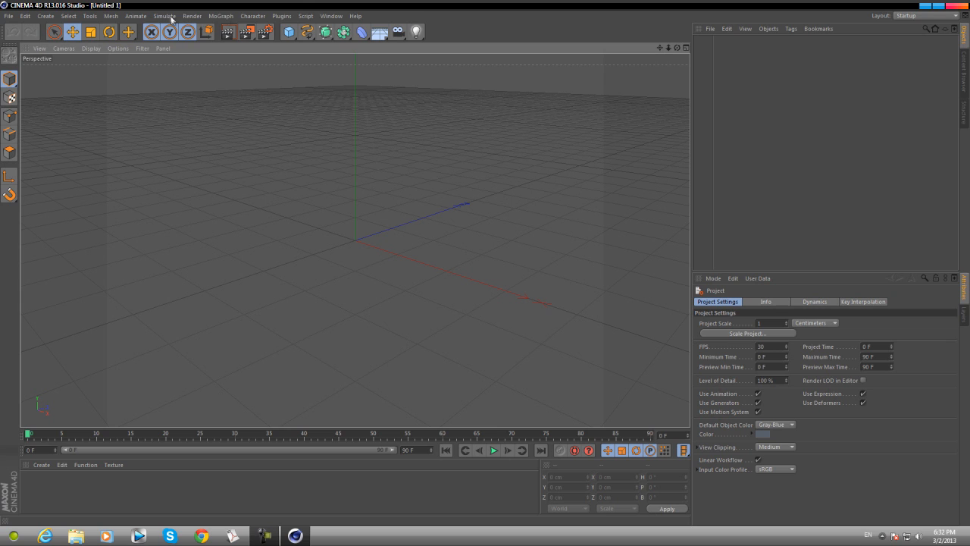
{"action": "left_click", "coordinate": [221, 16]}
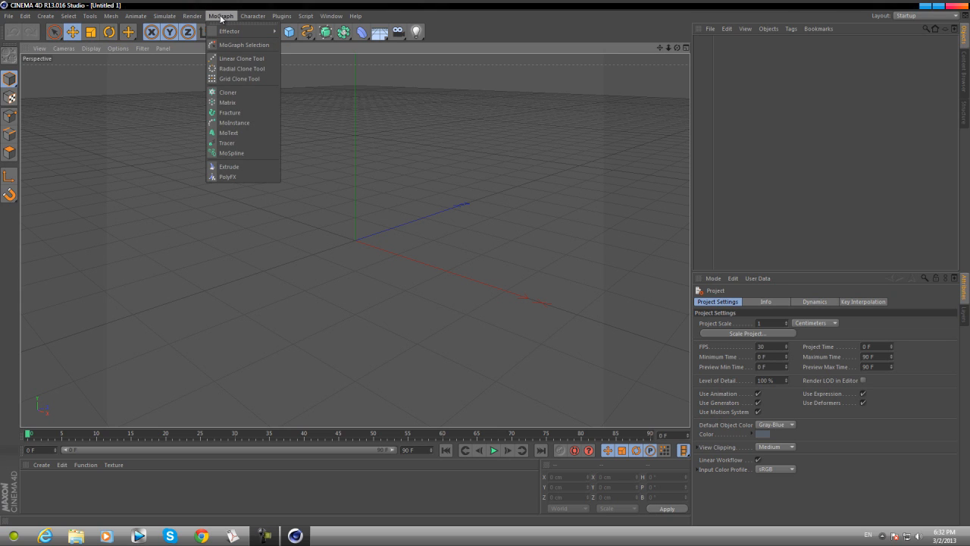
{"action": "left_click", "coordinate": [229, 133]}
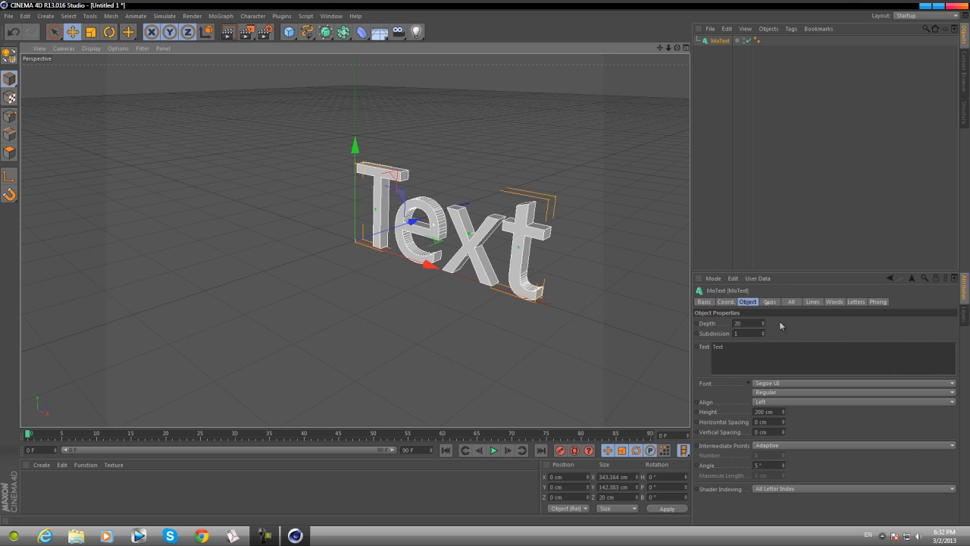
{"action": "left_click", "coordinate": [775, 383]}
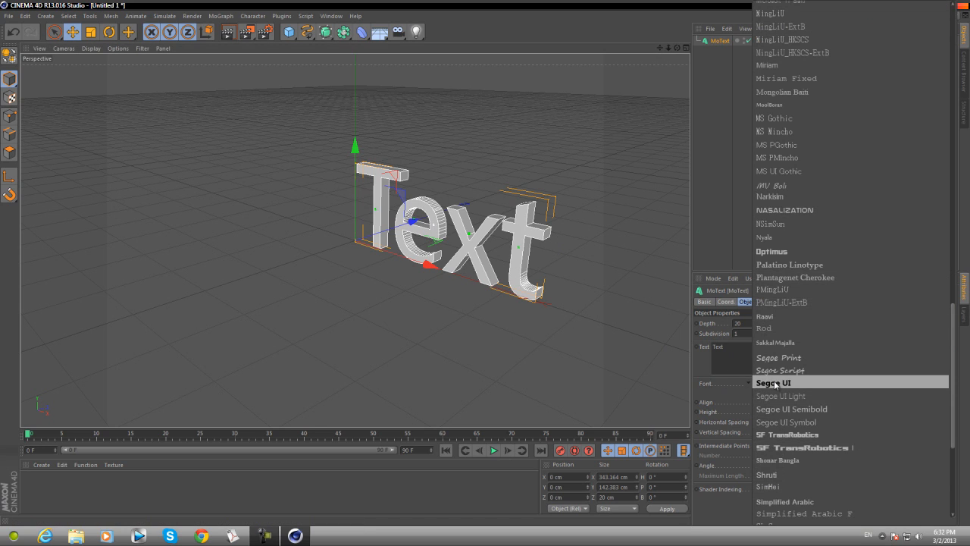
{"action": "left_click", "coordinate": [702, 363]}
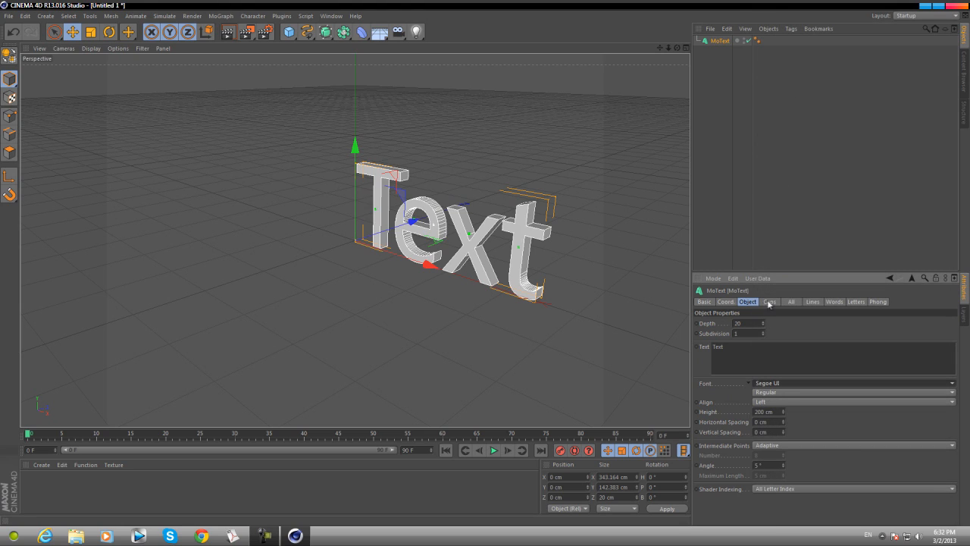
- Set the MoText's intermediate points to Uniform with a number of 20
{"action": "left_click", "coordinate": [770, 446]}
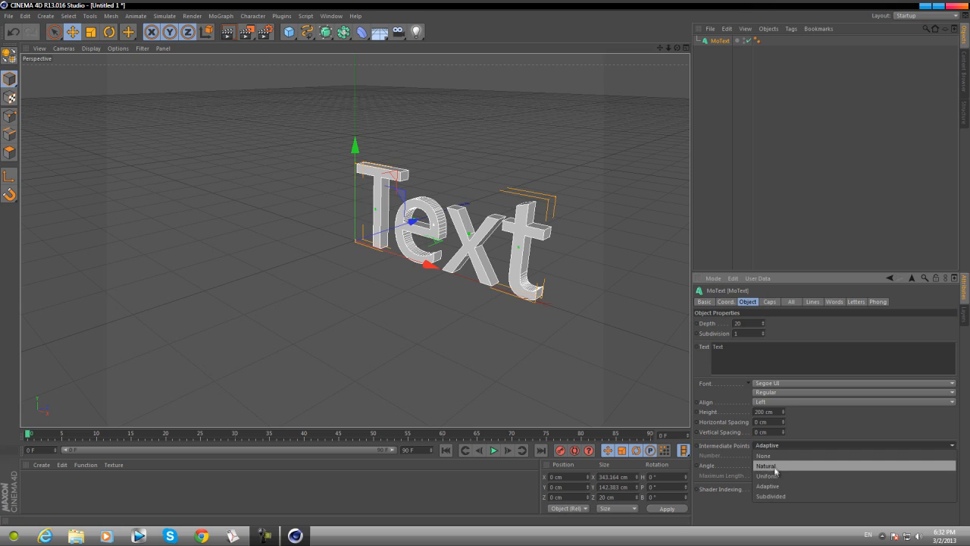
{"action": "left_click", "coordinate": [776, 475]}
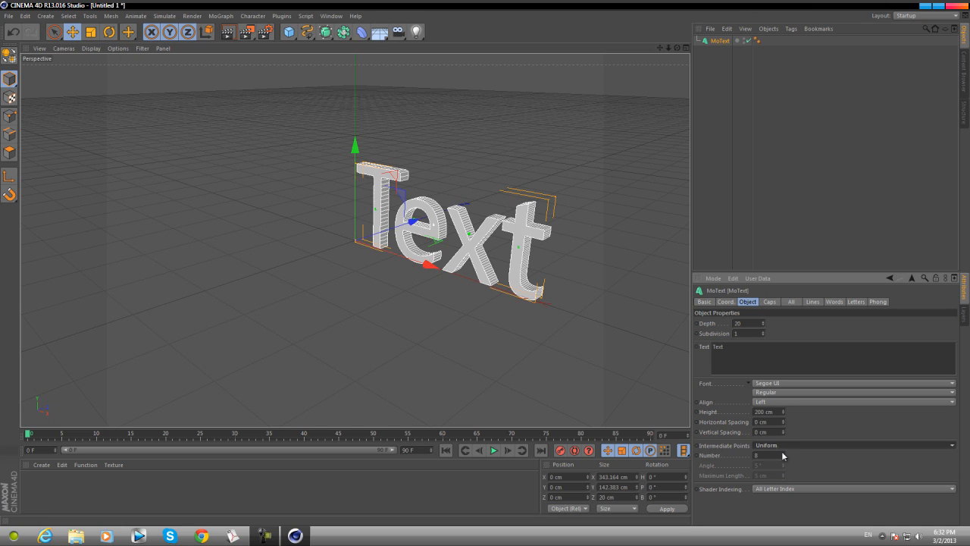
{"action": "left_click_drag", "start_coordinate": [782, 457], "coordinate": [782, 458]}
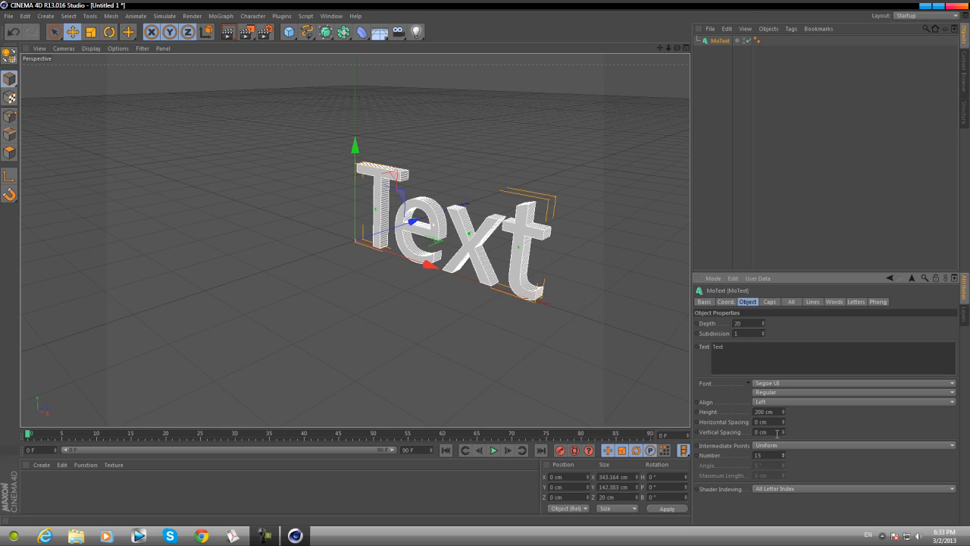
{"action": "left_click_drag", "start_coordinate": [676, 48], "coordinate": [489, 266]}
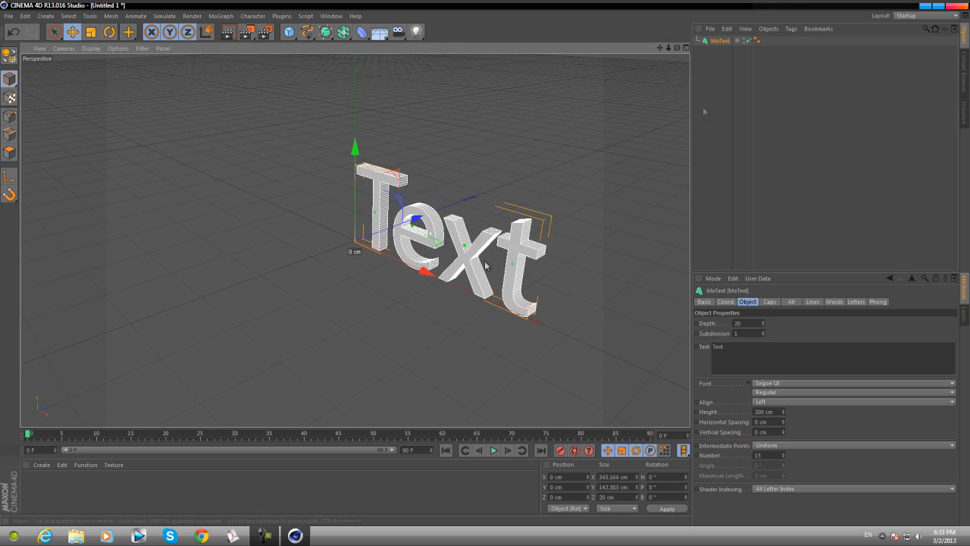
{"action": "left_click_drag", "start_coordinate": [784, 454], "coordinate": [785, 454]}
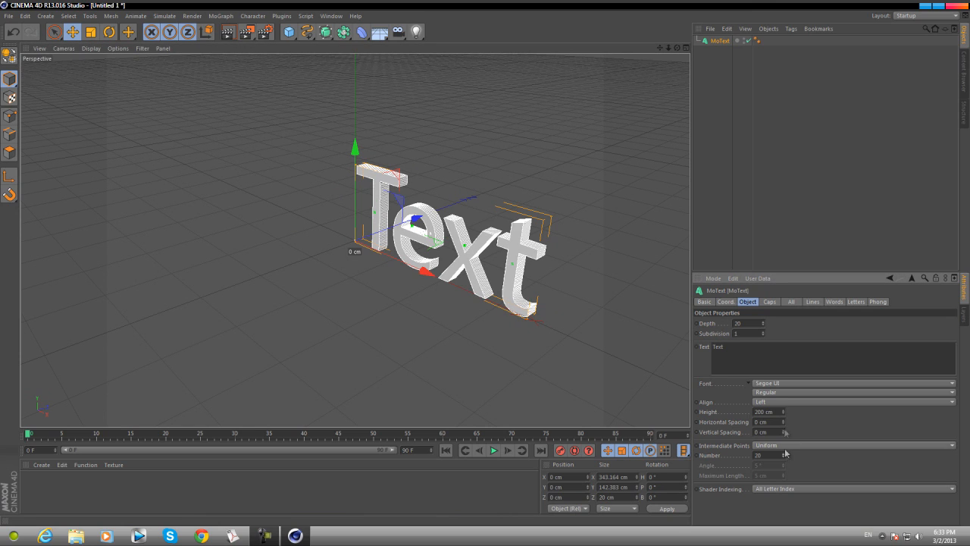
- Set both the start and end caps of the MoText to Fillet Cap
{"action": "left_click", "coordinate": [769, 301]}
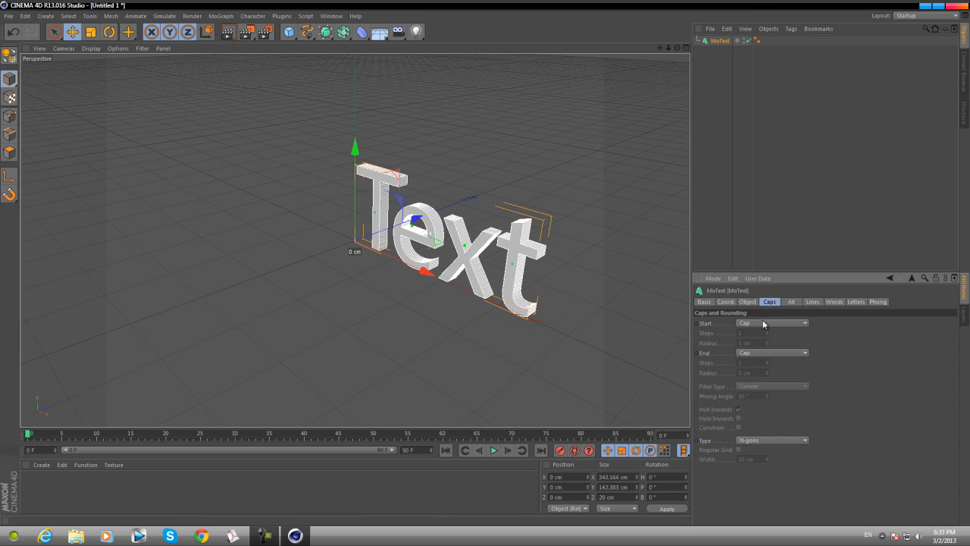
{"action": "left_click", "coordinate": [766, 323]}
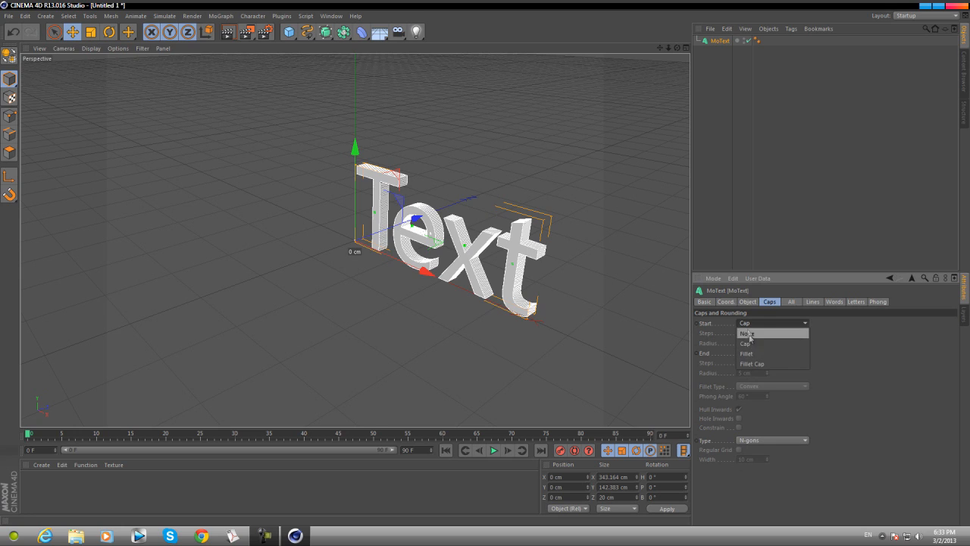
{"action": "left_click", "coordinate": [754, 365]}
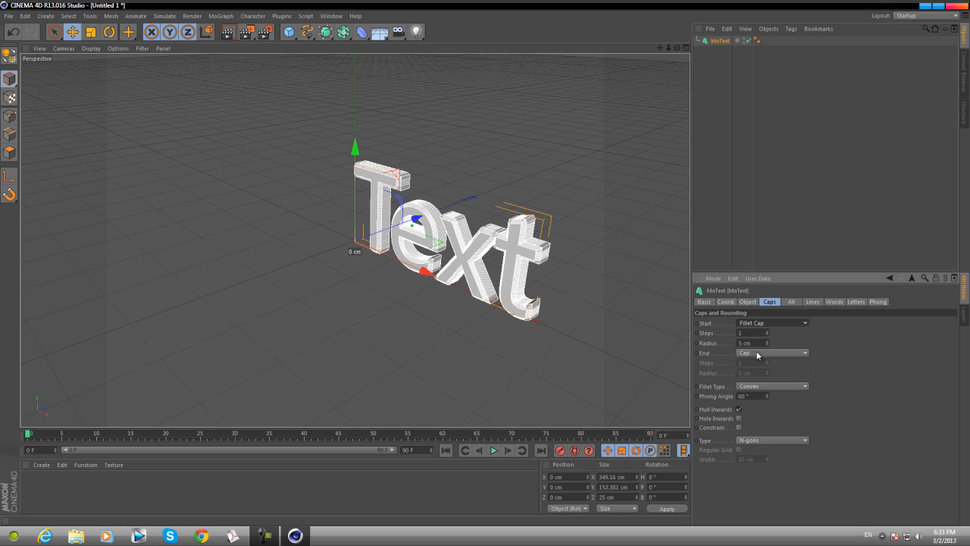
{"action": "left_click", "coordinate": [756, 351]}
{"action": "left_click", "coordinate": [768, 394]}
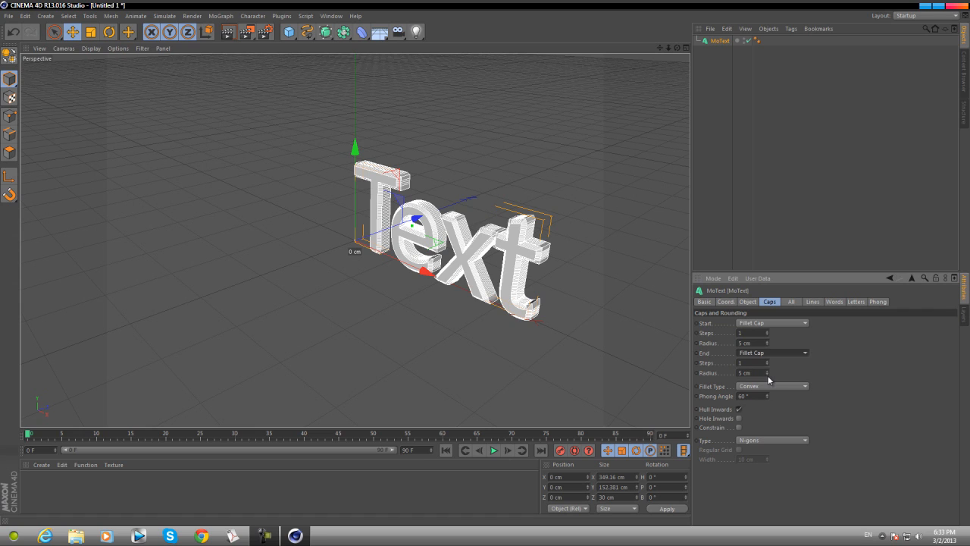
- Reduce the fillet radius of the start and end caps to 1 cm each
{"action": "left_click", "coordinate": [767, 374]}
{"action": "left_click", "coordinate": [766, 374]}
{"action": "left_click", "coordinate": [767, 374]}
{"action": "left_click", "coordinate": [767, 375]}
{"action": "left_click", "coordinate": [766, 345]}
{"action": "left_click", "coordinate": [766, 346]}
{"action": "left_click", "coordinate": [766, 345]}
{"action": "left_click", "coordinate": [766, 346]}
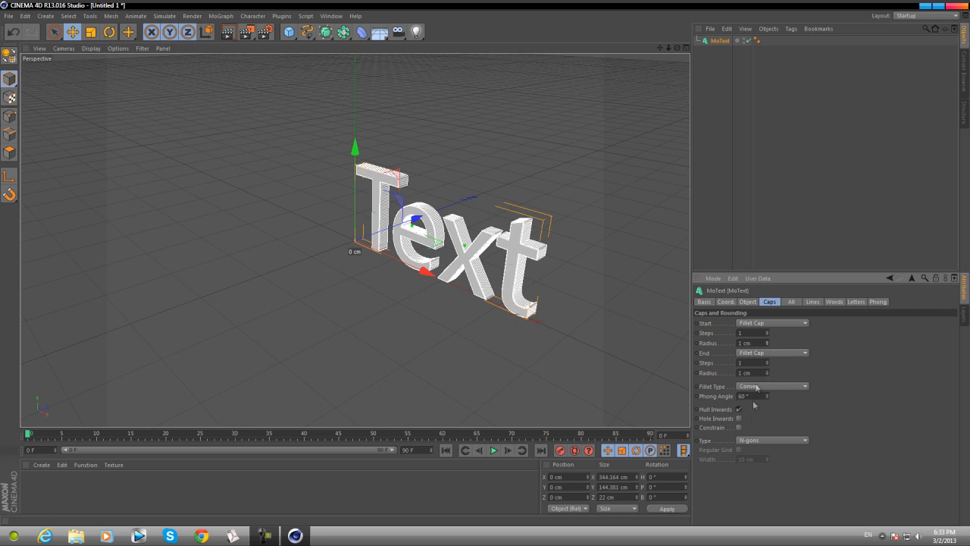
- Change the MoText's cap type to Quadrangles and enable a regular grid with a width of 2 cm
{"action": "left_click", "coordinate": [743, 444]}
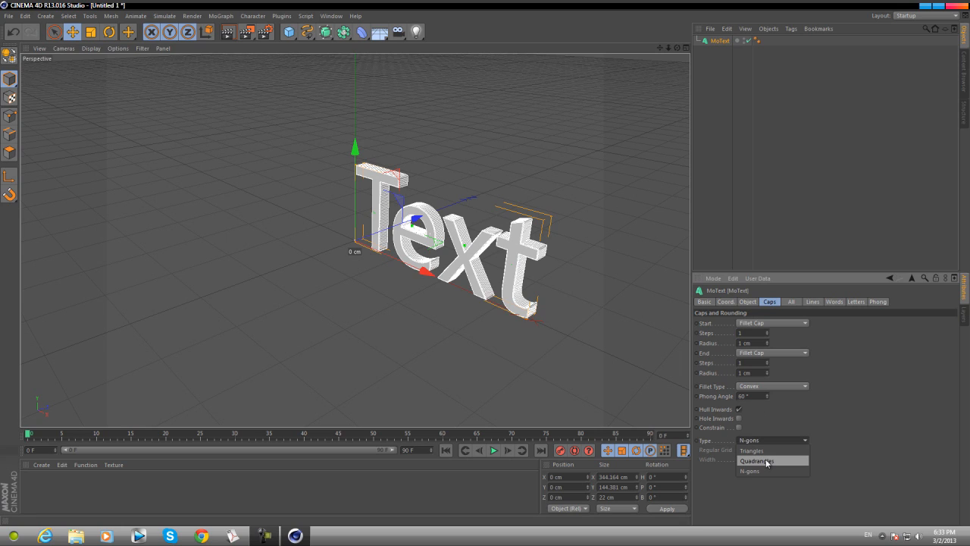
{"action": "left_click", "coordinate": [767, 461]}
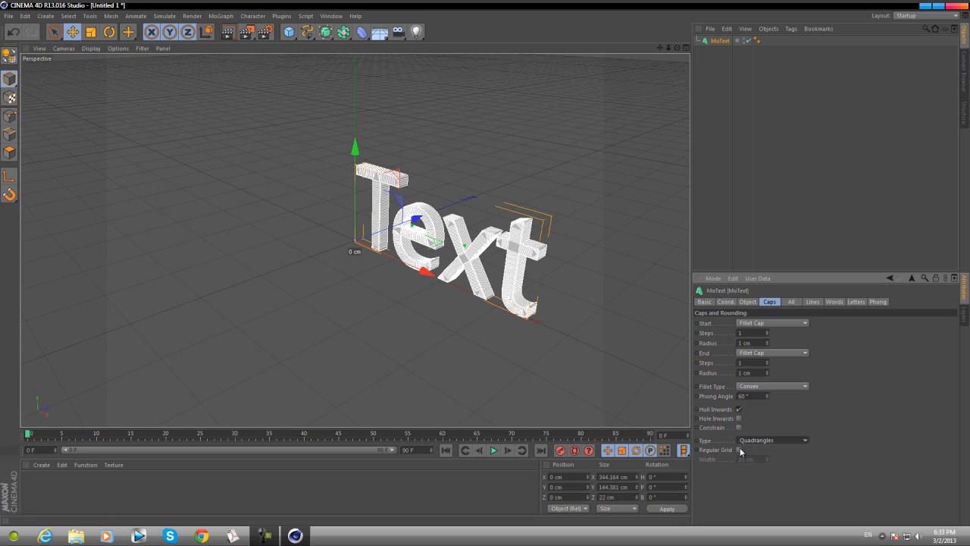
{"action": "left_click", "coordinate": [739, 450]}
{"action": "left_click_drag", "start_coordinate": [769, 460], "coordinate": [769, 460]}
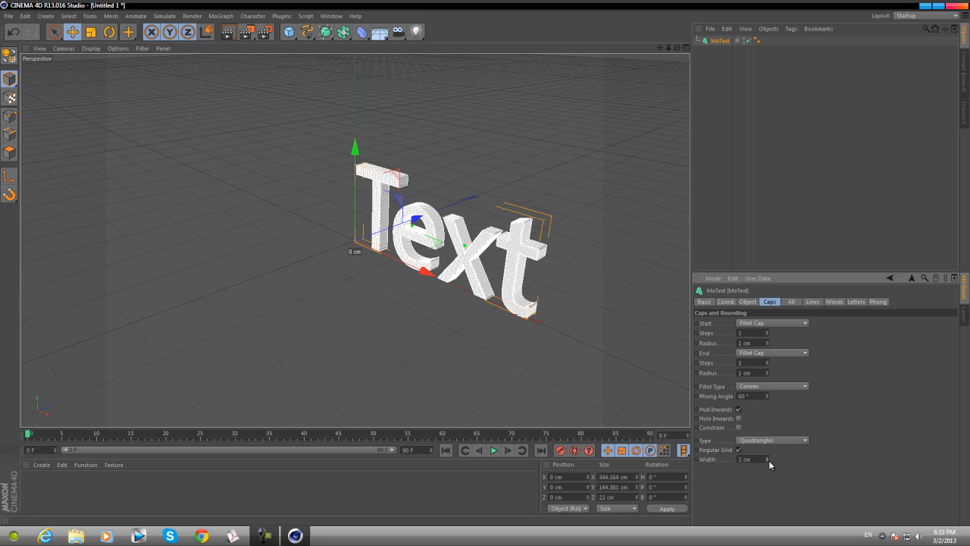
{"action": "scroll", "coordinate": [550, 158], "scroll_direction": "up", "scroll_amount": 6}
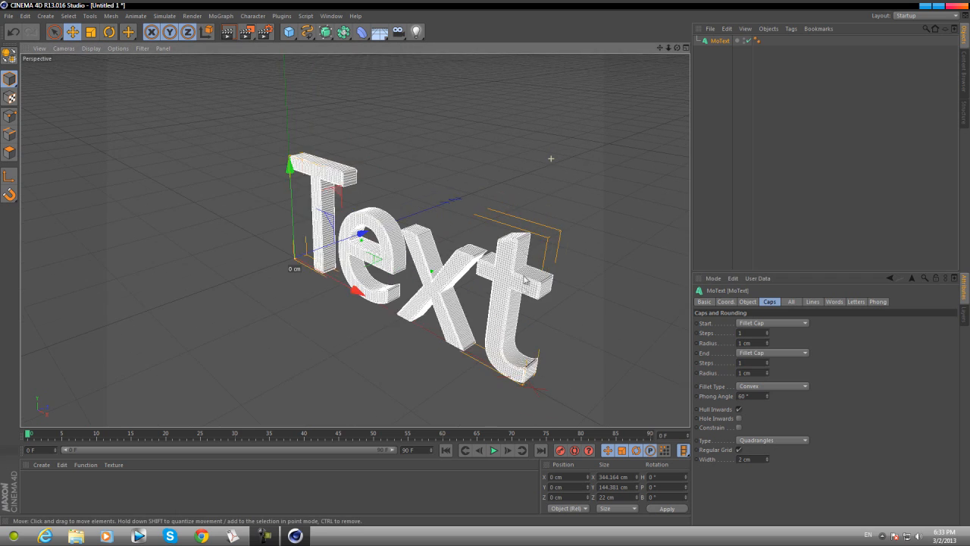
{"action": "scroll", "coordinate": [487, 319], "scroll_direction": "up", "scroll_amount": 2}
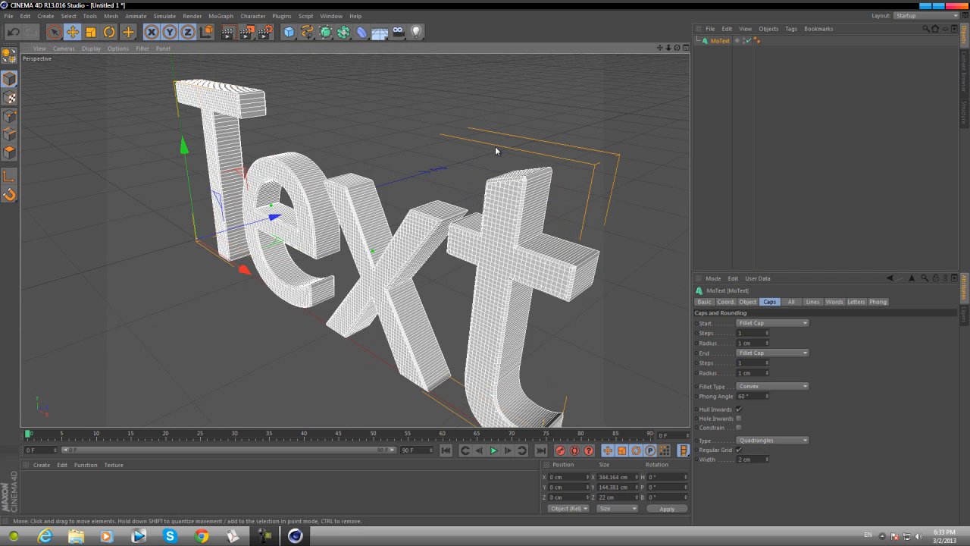
{"action": "scroll", "coordinate": [495, 145], "scroll_direction": "down", "scroll_amount": 8}
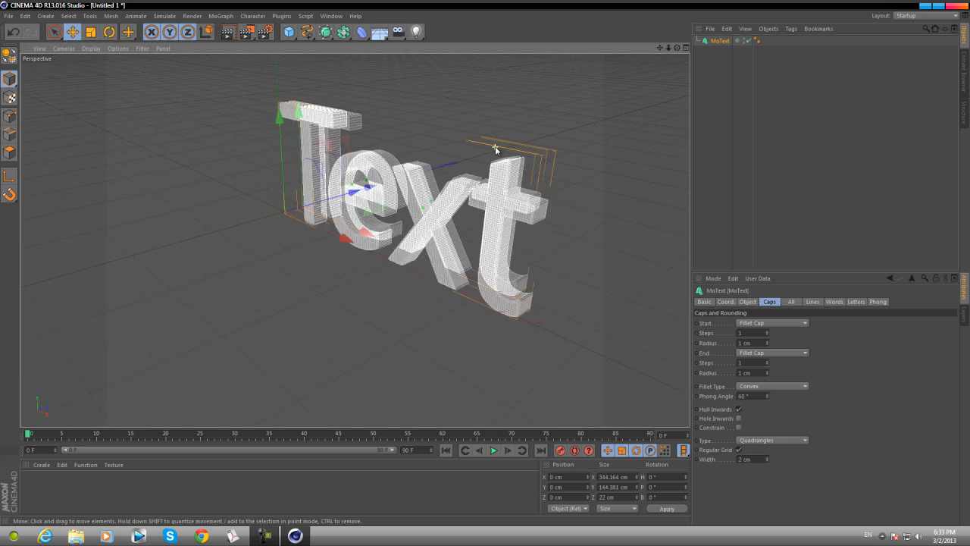
- Make the MoText editable and merge it with all its nested children into one object using Connect Objects + Delete
{"action": "left_click_drag", "start_coordinate": [660, 48], "coordinate": [643, 70]}
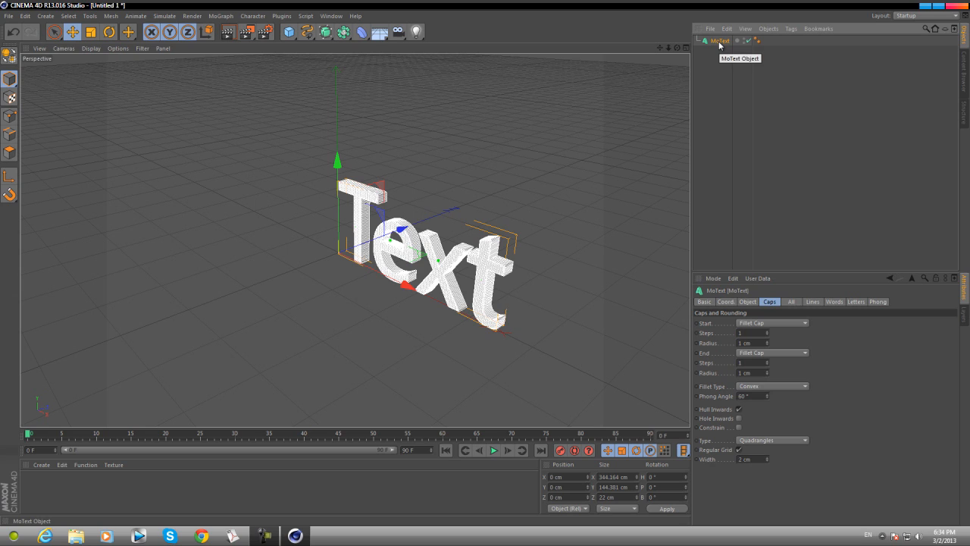
{"action": "key", "text": "c"}
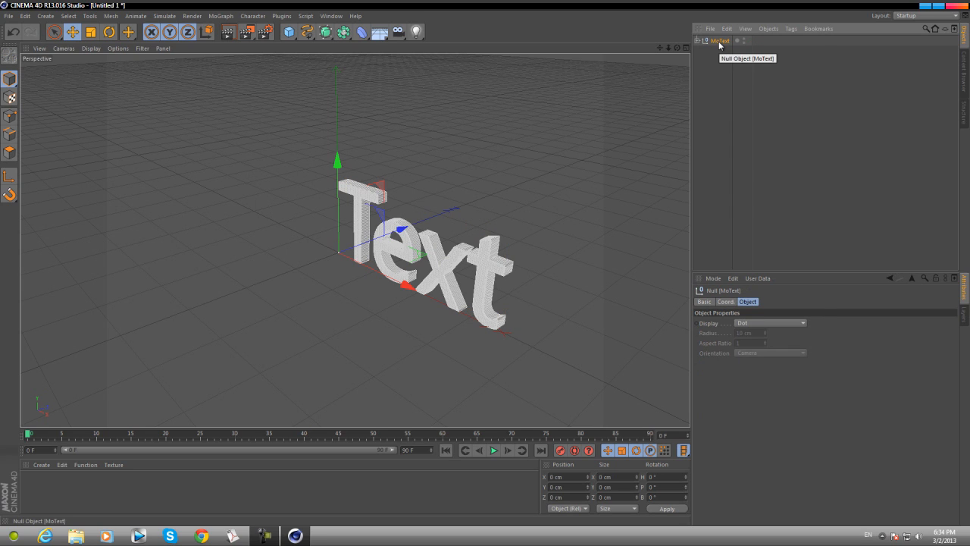
{"action": "right_click", "coordinate": [719, 45]}
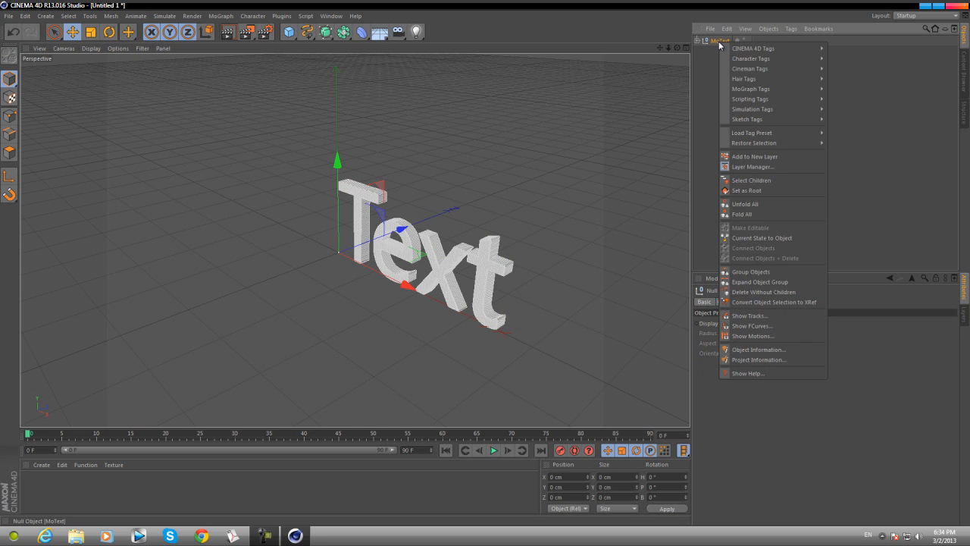
{"action": "left_click", "coordinate": [760, 182]}
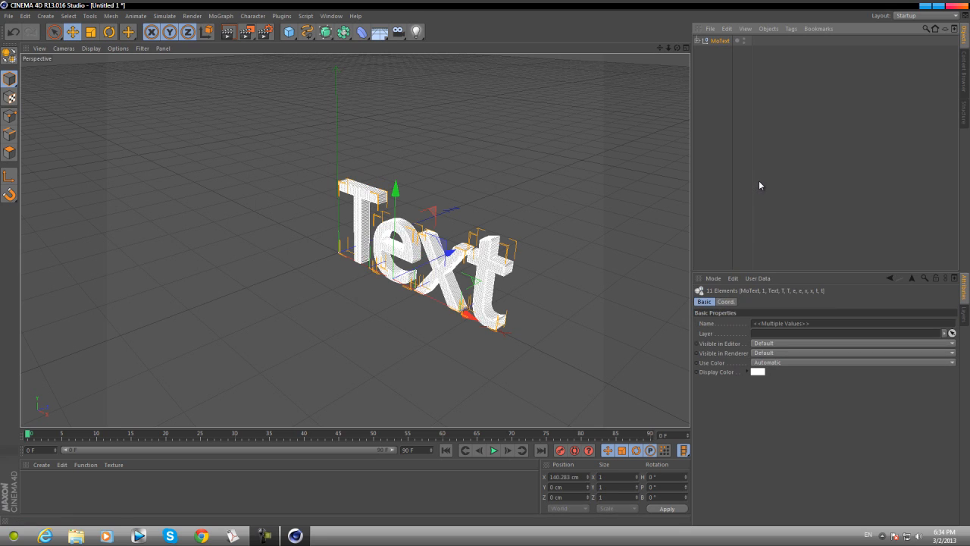
{"action": "right_click", "coordinate": [713, 45]}
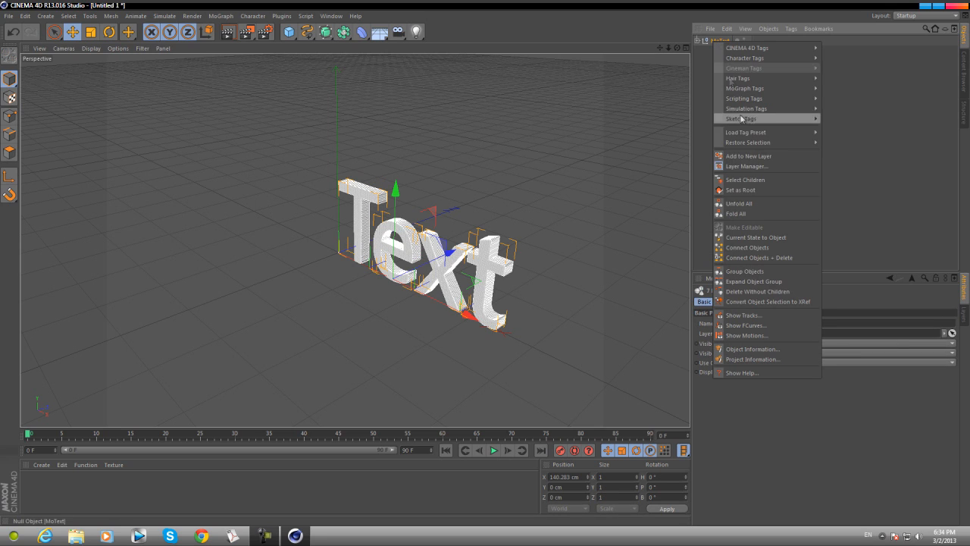
{"action": "left_click", "coordinate": [745, 180]}
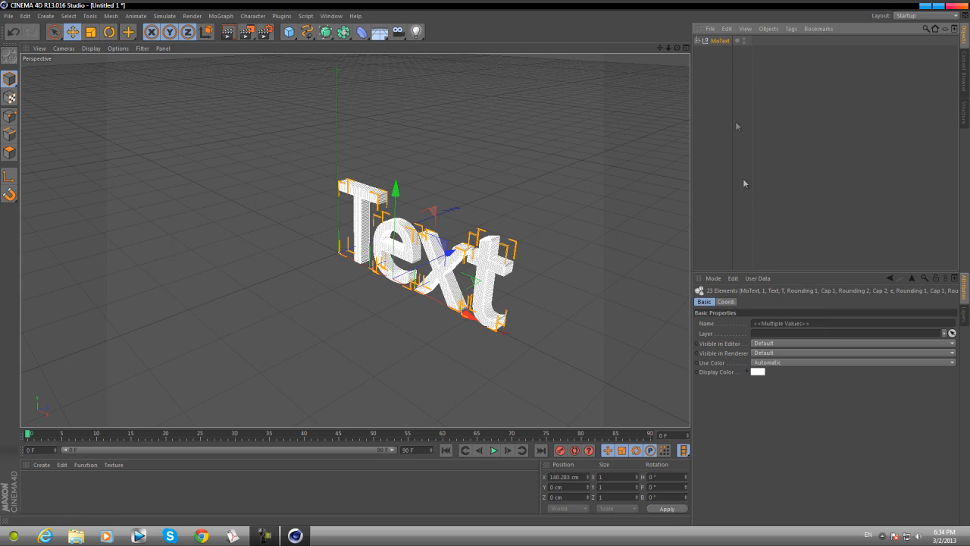
{"action": "right_click", "coordinate": [721, 45]}
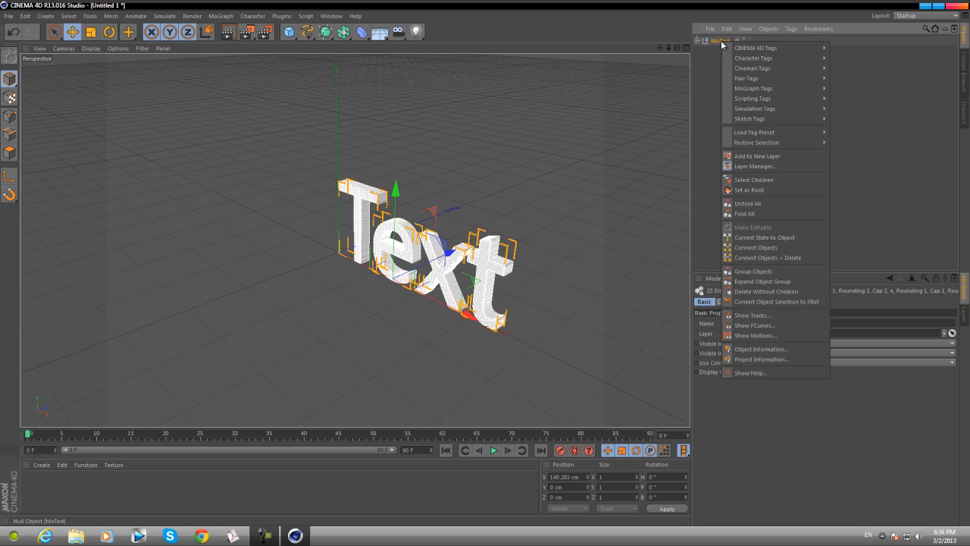
{"action": "left_click", "coordinate": [763, 258]}
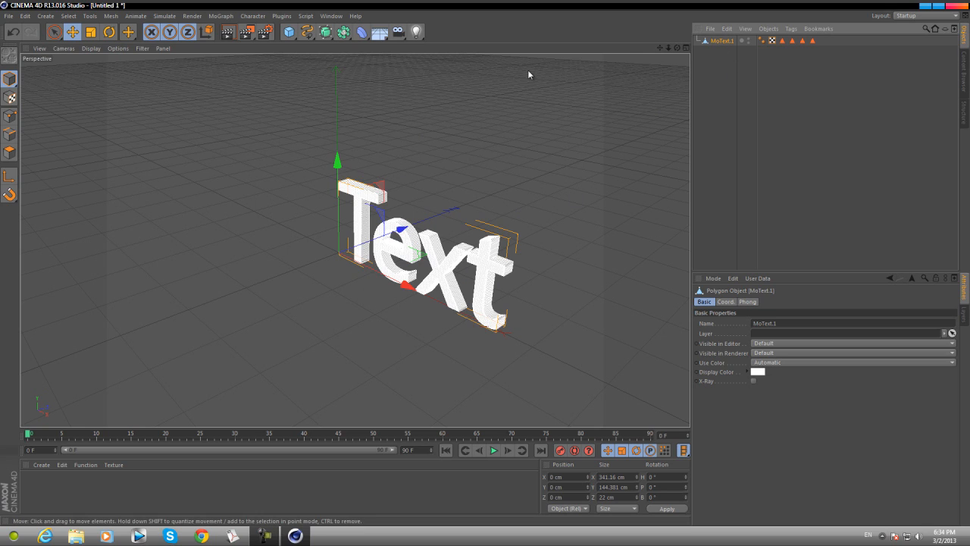
- Open the RealFlow SD Exporter and set its output to a file named LIQID TORNADO on the Desktop
{"action": "left_click", "coordinate": [279, 16]}
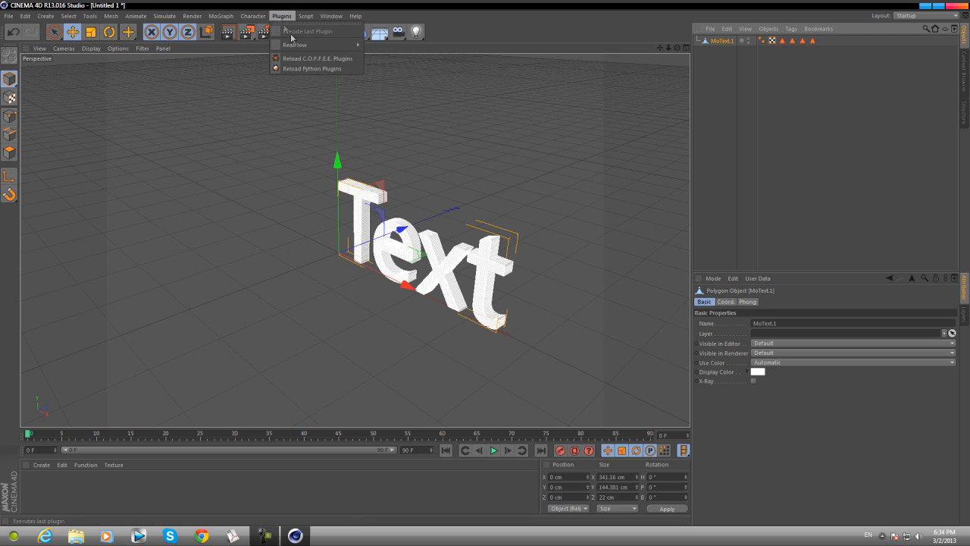
{"action": "mouse_move", "coordinate": [294, 46]}
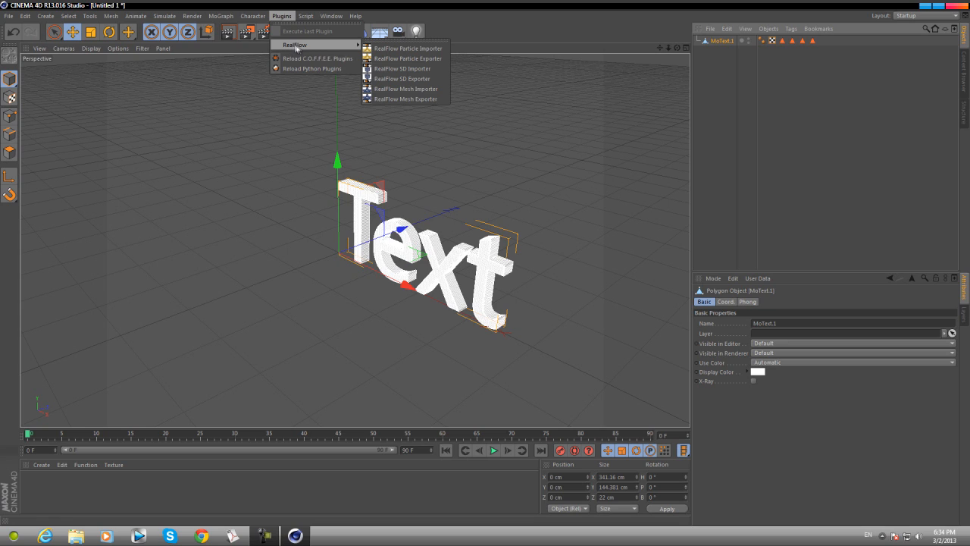
{"action": "left_click", "coordinate": [424, 78]}
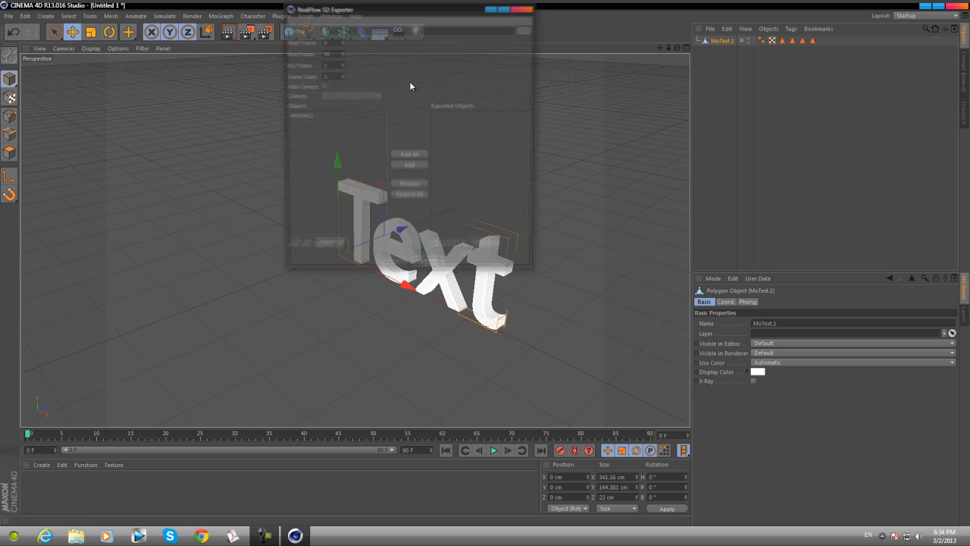
{"action": "left_click", "coordinate": [528, 30]}
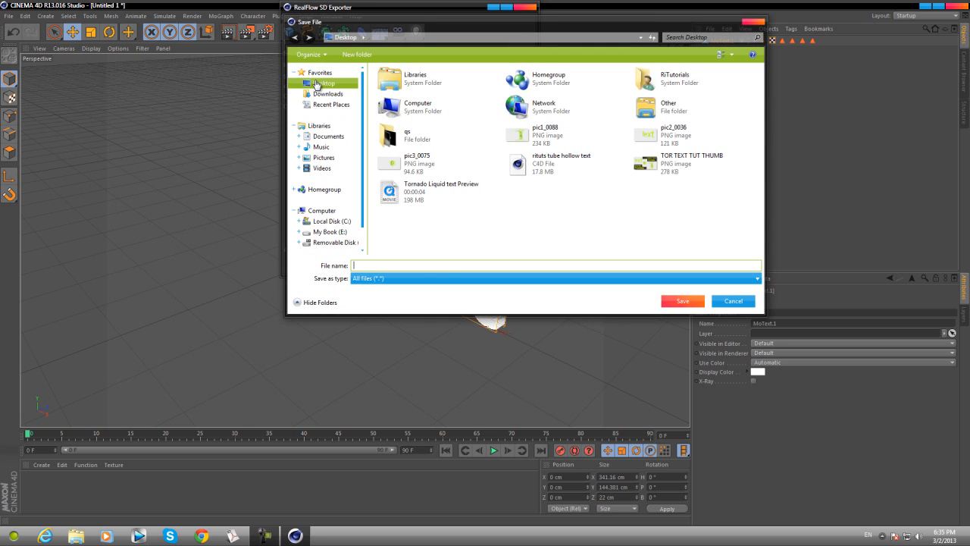
{"action": "left_click", "coordinate": [315, 84]}
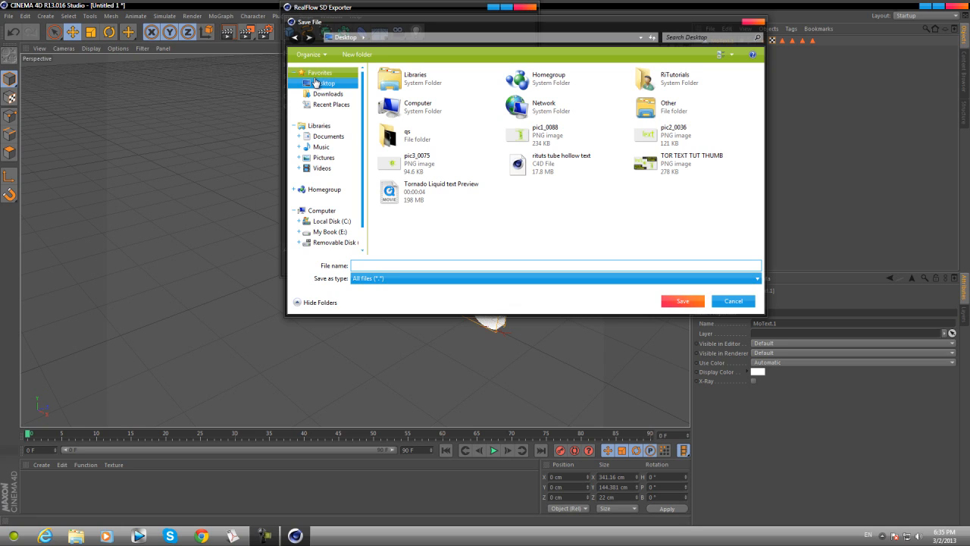
{"action": "left_click", "coordinate": [362, 264]}
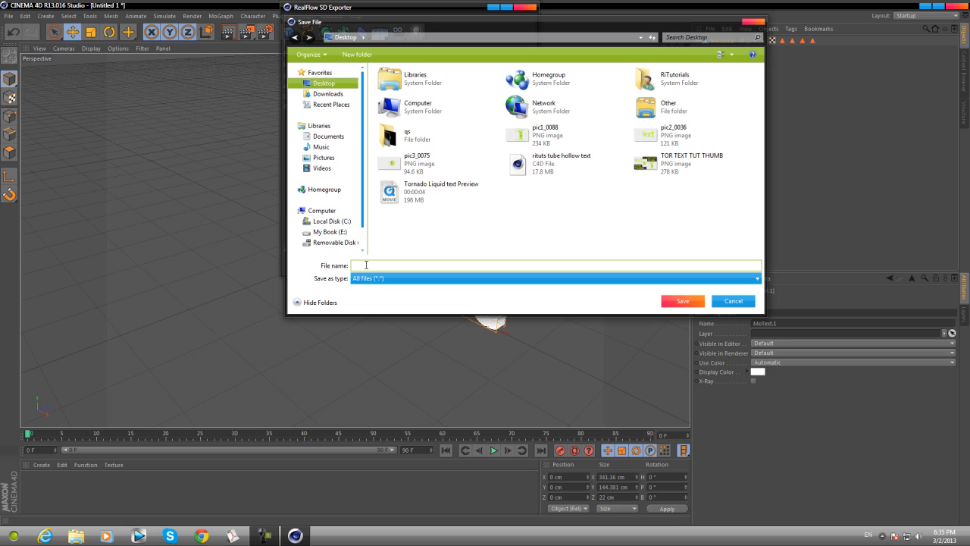
{"action": "type", "text": "LIQU"}
{"action": "type", "text": "ID TORNA"}
{"action": "type", "text": "DO"}
{"action": "left_click", "coordinate": [682, 301]}
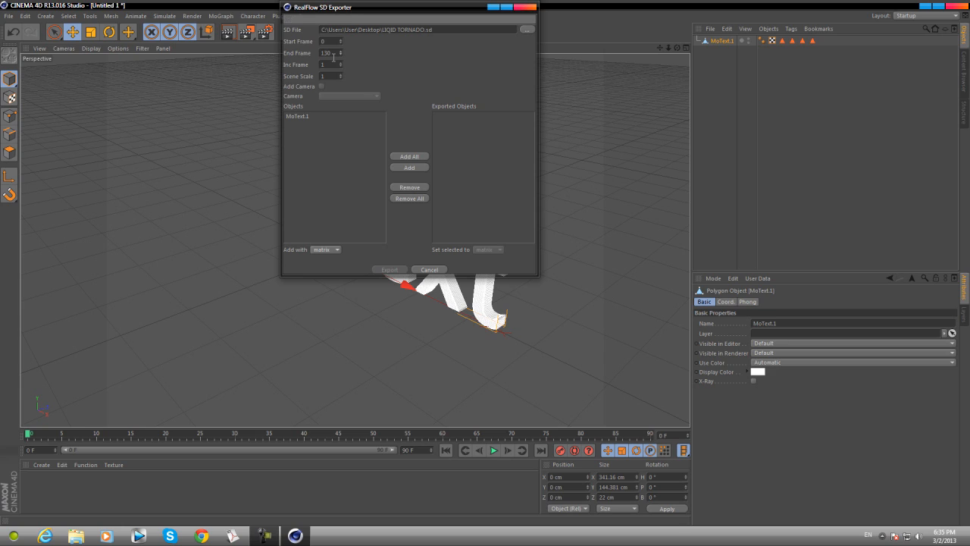
- Add MoText.1 to the exported objects and export the SD file with an end frame of 130
{"action": "left_click", "coordinate": [297, 117]}
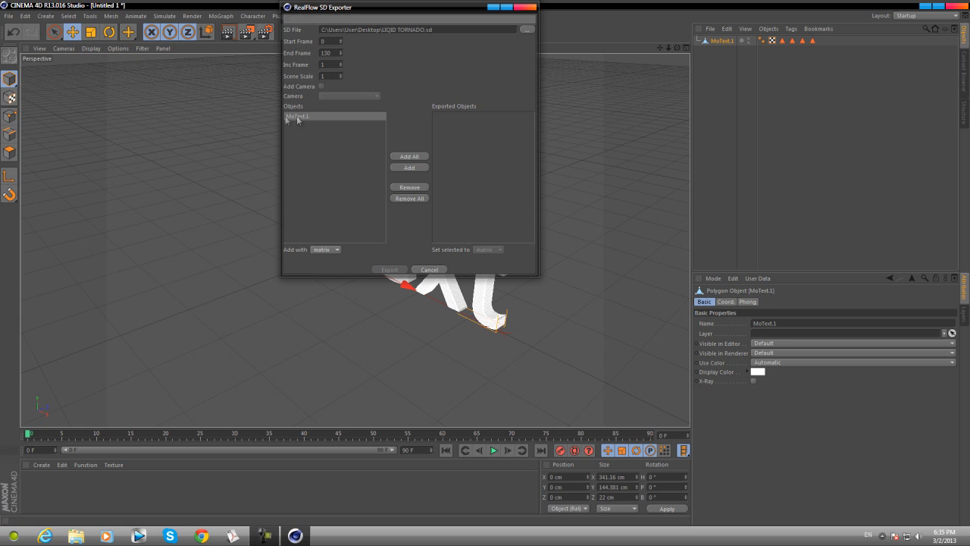
{"action": "left_click", "coordinate": [411, 167]}
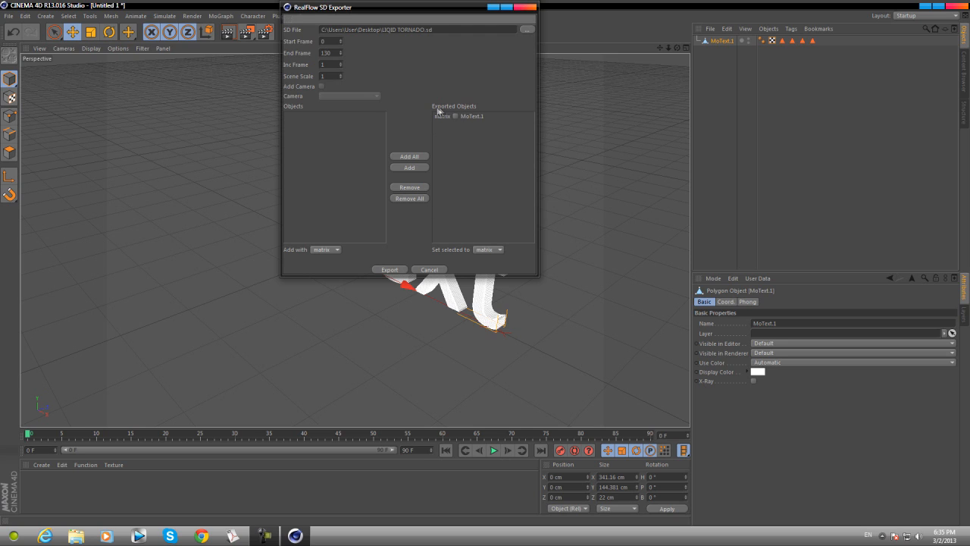
{"action": "left_click", "coordinate": [468, 117]}
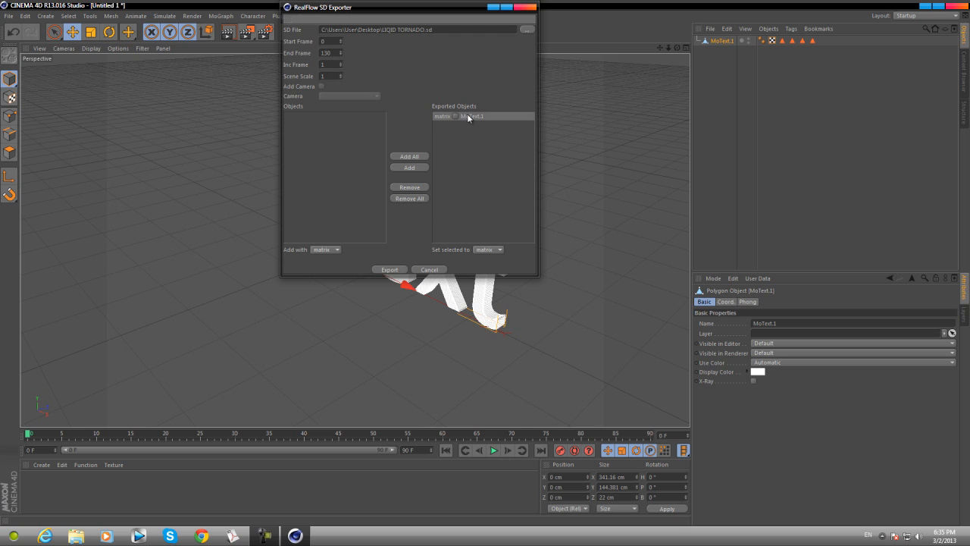
{"action": "left_click", "coordinate": [390, 271]}
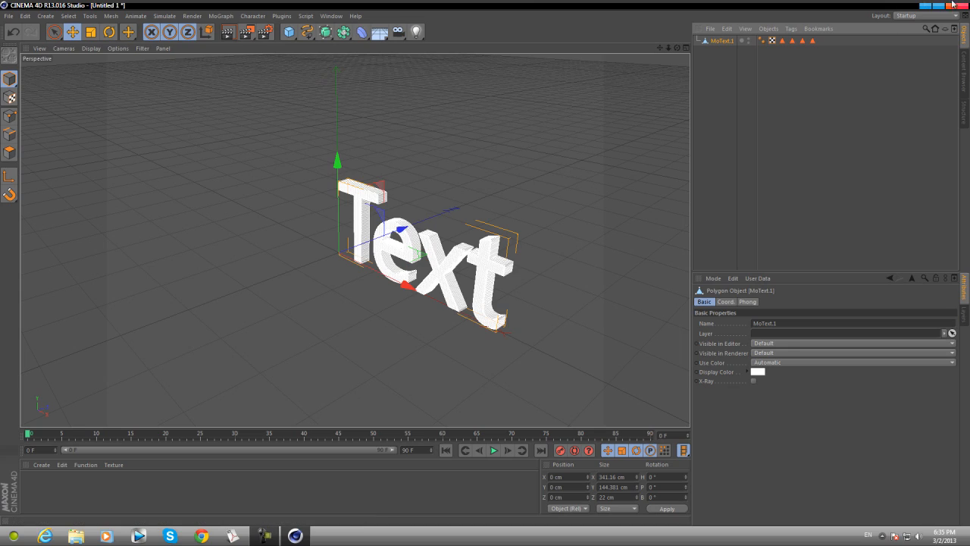
- Switch to RealFlow and create a new project named "lIQUID tURNADO 2" in the default scenes location
{"action": "left_click", "coordinate": [923, 6]}
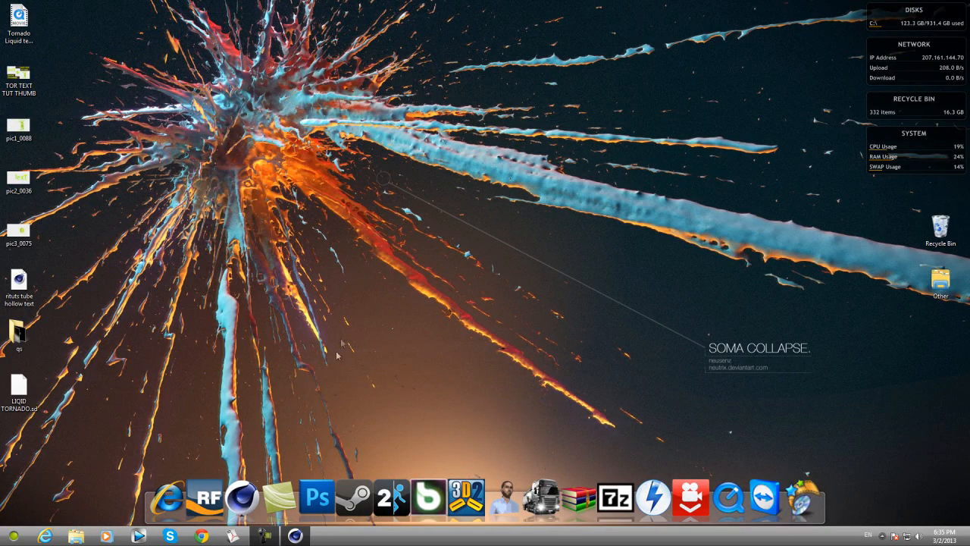
{"action": "left_click", "coordinate": [205, 500]}
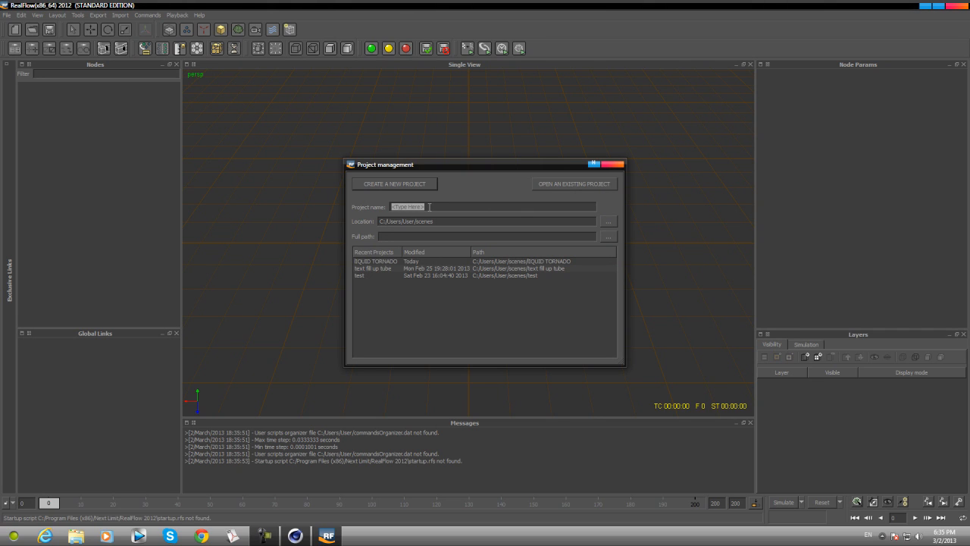
{"action": "type", "text": "LIQUID "}
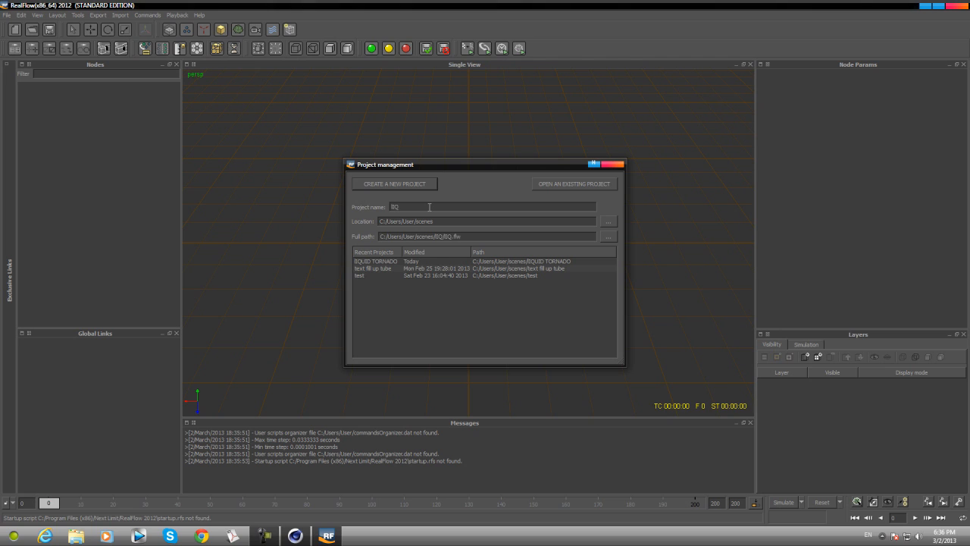
{"action": "type", "text": "tURNADI"}
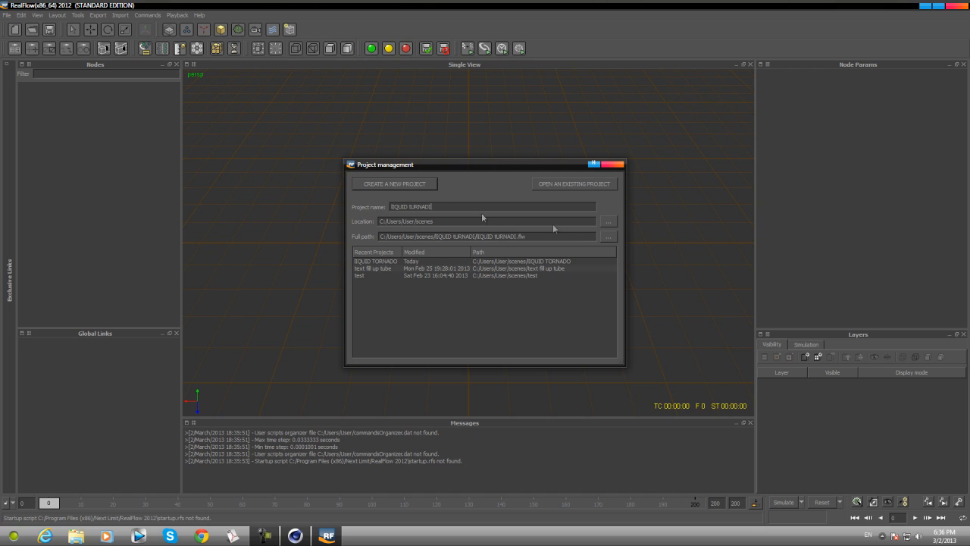
{"action": "key", "text": "BackSpace"}
{"action": "type", "text": "O 2"}
{"action": "left_click", "coordinate": [608, 236]}
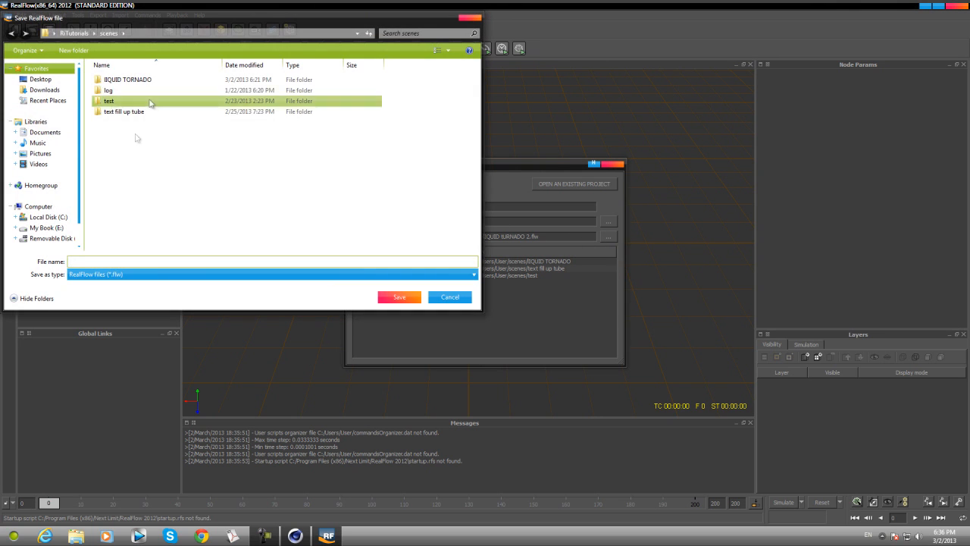
{"action": "left_click", "coordinate": [451, 299]}
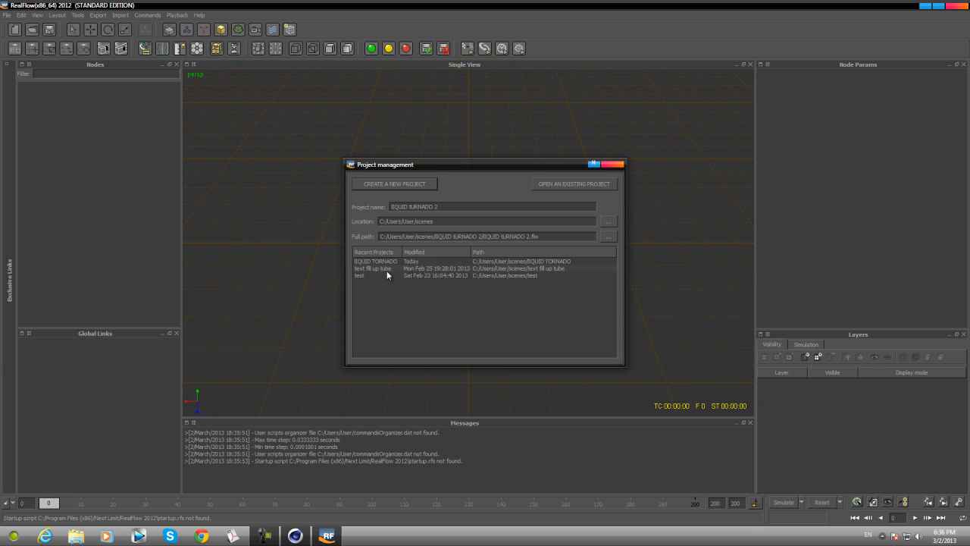
{"action": "left_click", "coordinate": [401, 181]}
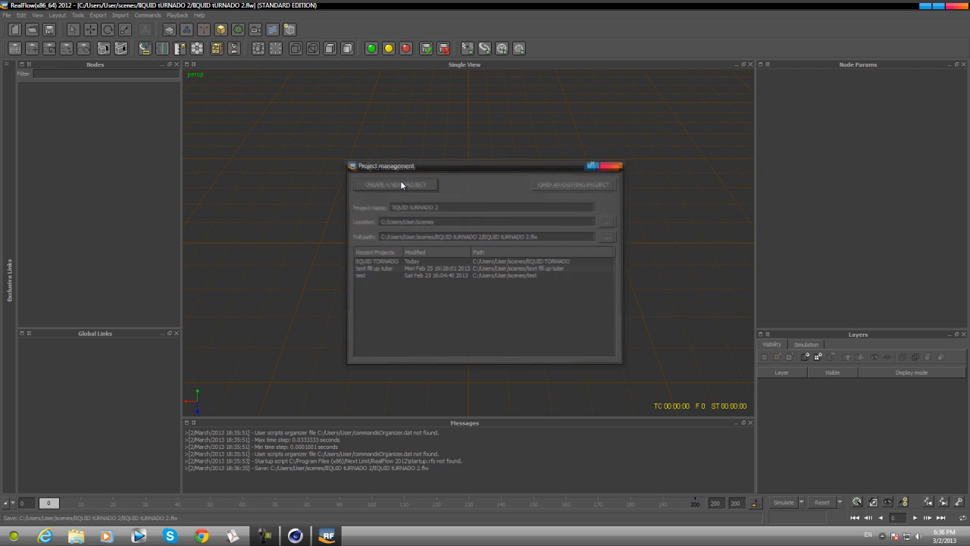
- Import the LIQID TORNADO.sd object from the Desktop into the scene
{"action": "left_click", "coordinate": [121, 16]}
{"action": "left_click", "coordinate": [129, 29]}
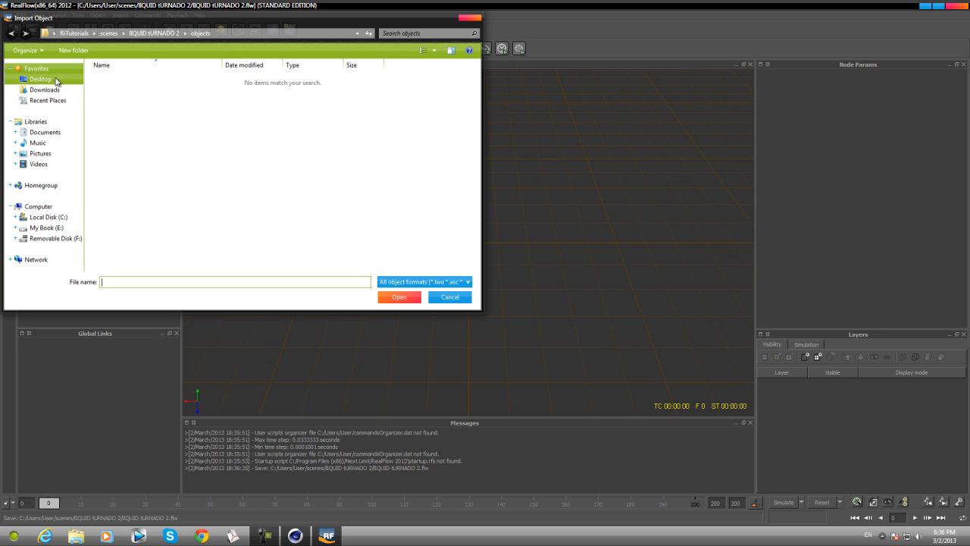
{"action": "left_click", "coordinate": [41, 79]}
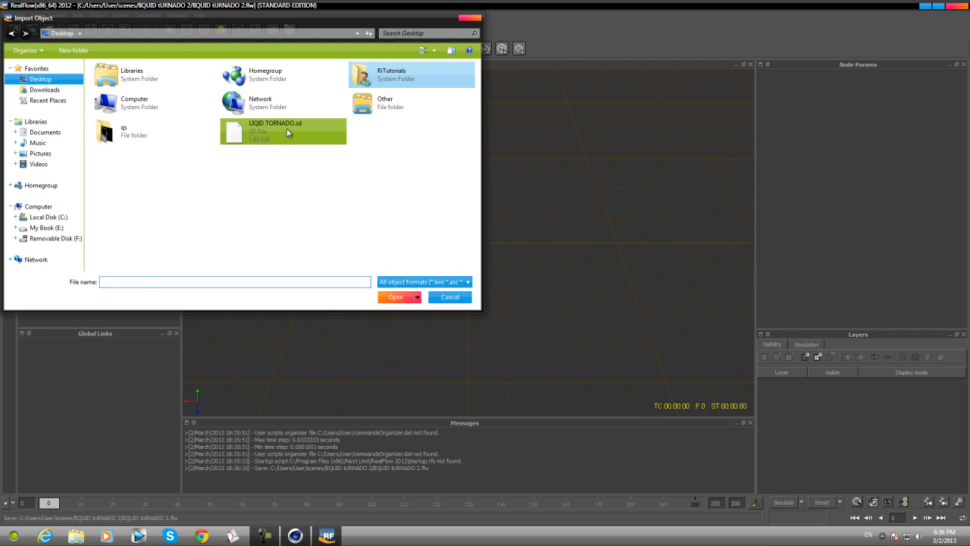
{"action": "left_click", "coordinate": [261, 133]}
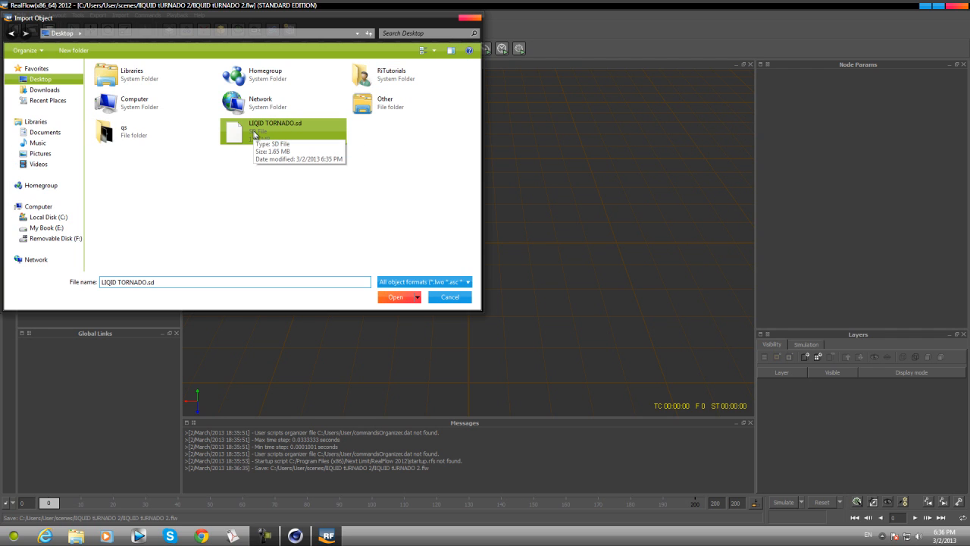
{"action": "left_click", "coordinate": [395, 297]}
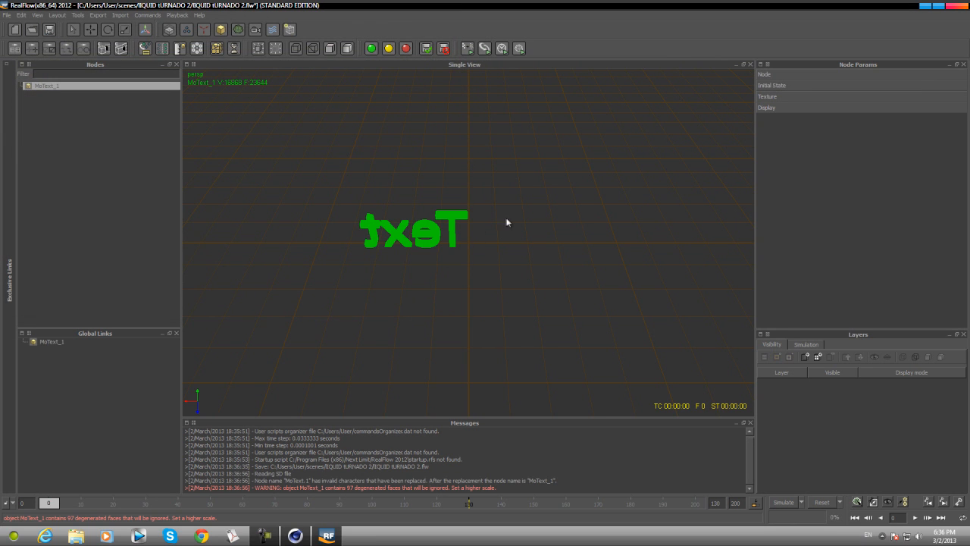
- Add a Fill Object particle fluid emitter to the scene containing the imported text
{"action": "left_click_drag", "start_coordinate": [513, 205], "coordinate": [331, 179], "text": "alt"}
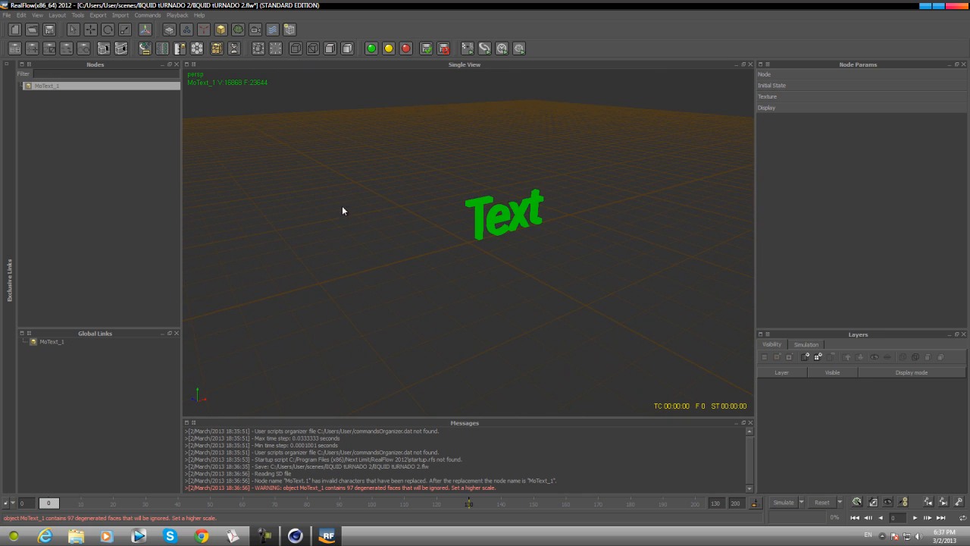
{"action": "scroll", "coordinate": [478, 201], "scroll_direction": "up", "scroll_amount": 3}
{"action": "middle_click_drag", "start_coordinate": [523, 135], "coordinate": [434, 216], "text": "alt"}
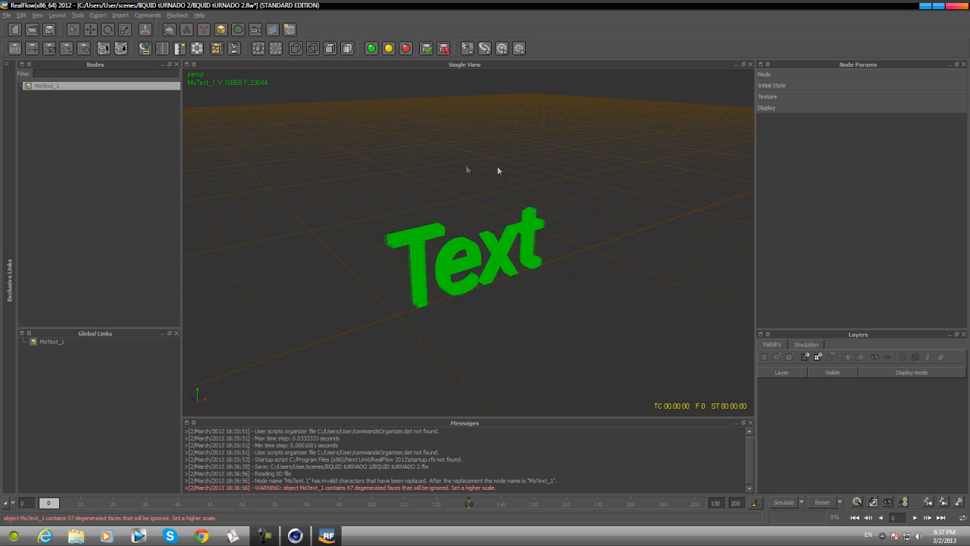
{"action": "scroll", "coordinate": [427, 160], "scroll_direction": "up", "scroll_amount": 4}
{"action": "right_click_drag", "start_coordinate": [428, 160], "coordinate": [495, 160], "text": "alt"}
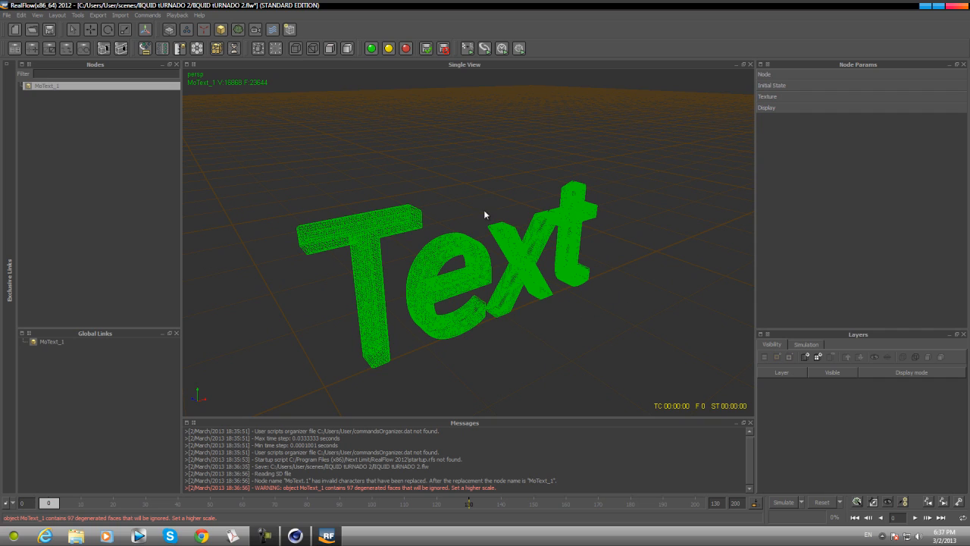
{"action": "left_click", "coordinate": [188, 29]}
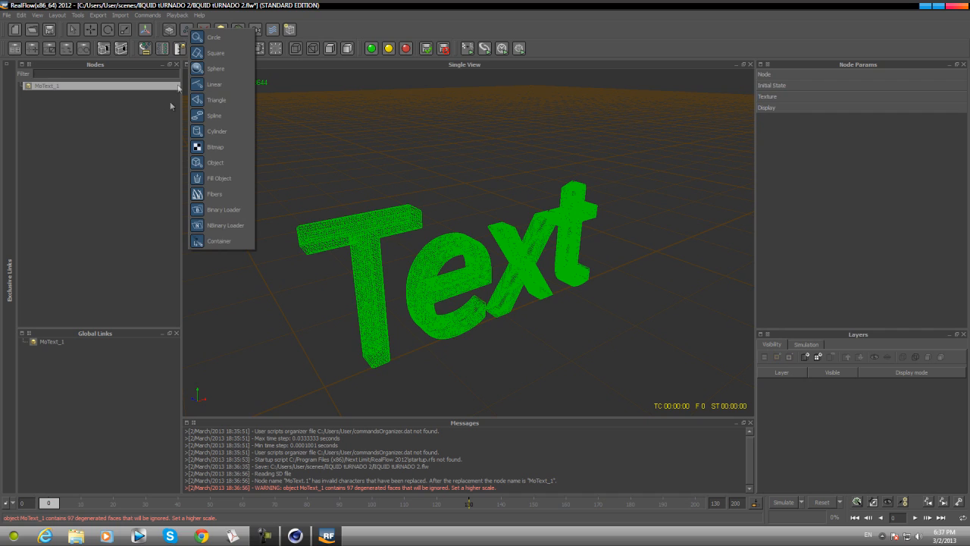
{"action": "left_click", "coordinate": [137, 135]}
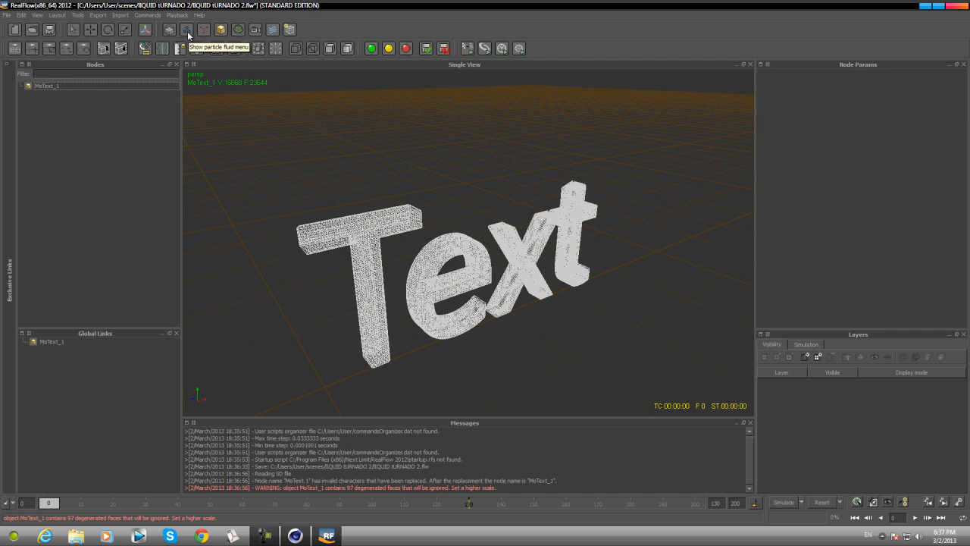
{"action": "left_click", "coordinate": [359, 241]}
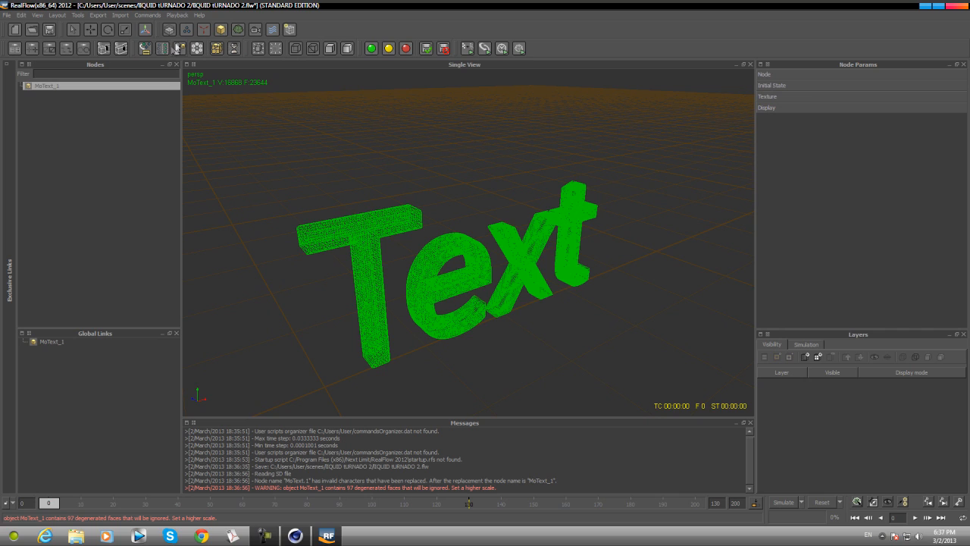
{"action": "left_click", "coordinate": [186, 31]}
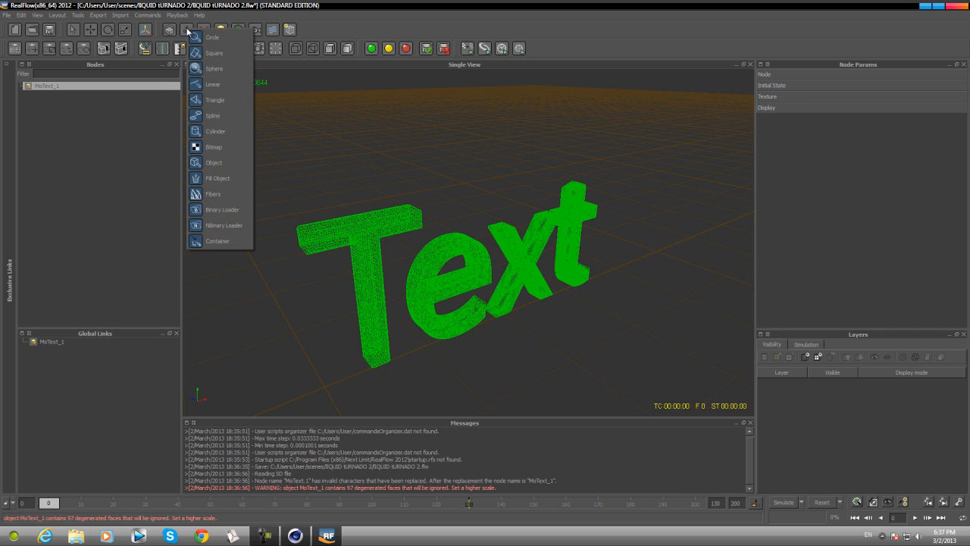
{"action": "left_click", "coordinate": [208, 180]}
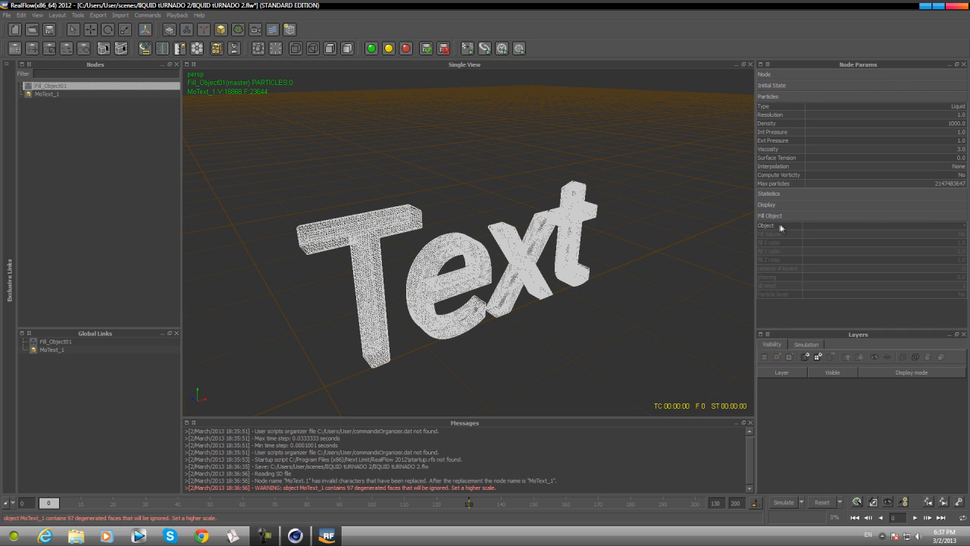
- Assign MoText_1 as the object of the Fill Object emitter and set the particle resolution to 20
{"action": "left_click", "coordinate": [963, 228]}
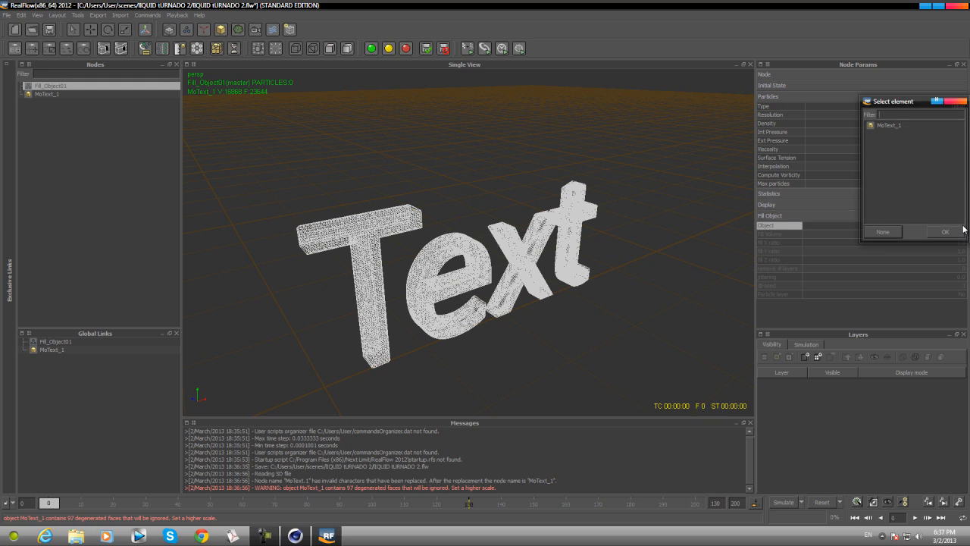
{"action": "left_click", "coordinate": [887, 126]}
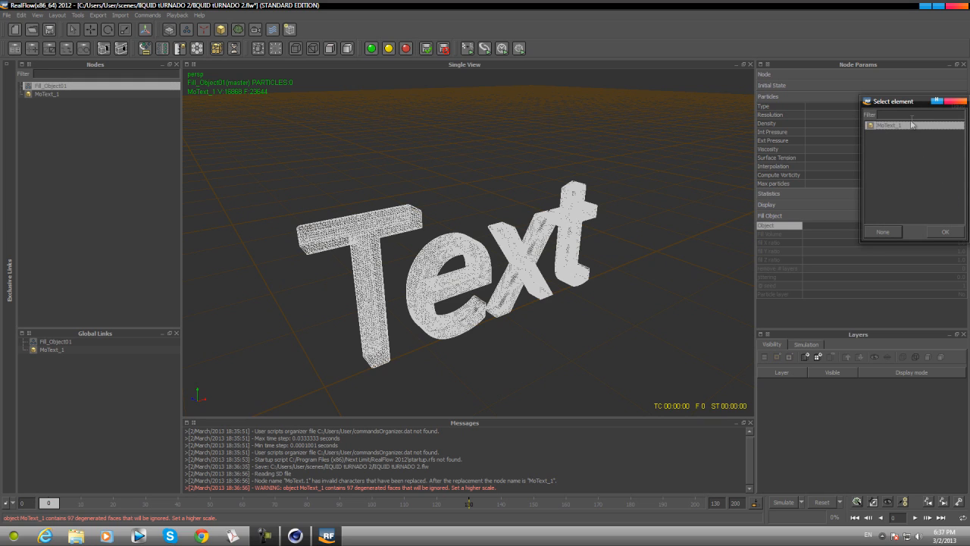
{"action": "left_click", "coordinate": [945, 232]}
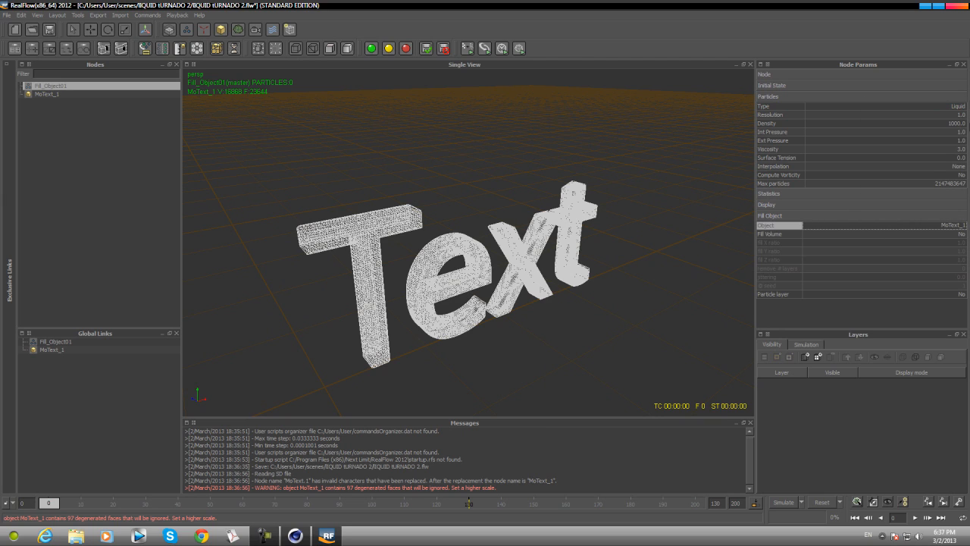
{"action": "left_click", "coordinate": [966, 115]}
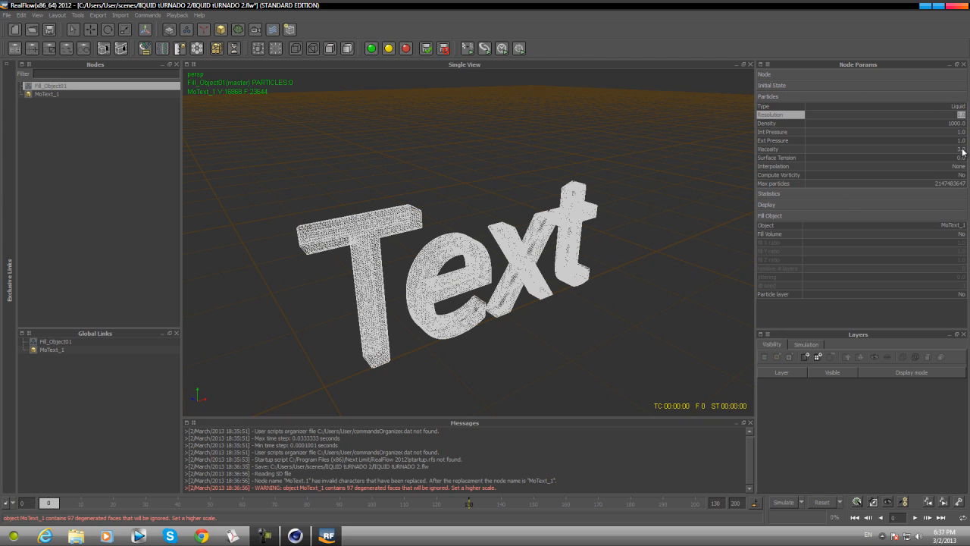
{"action": "type", "text": "20"}
{"action": "key", "text": "Return"}
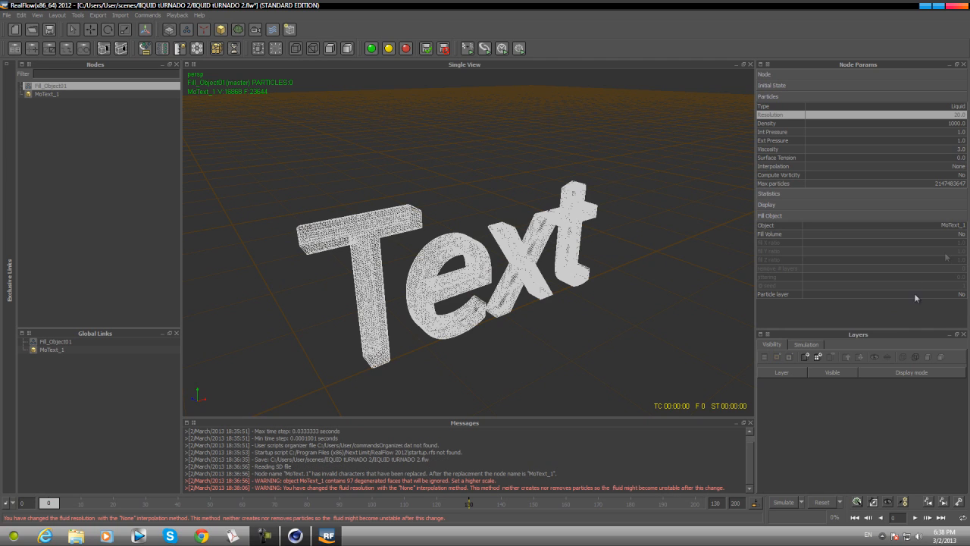
- Enable Fill Volume on the Fill Object emitter to fill the text with particles
{"action": "left_click", "coordinate": [964, 235]}
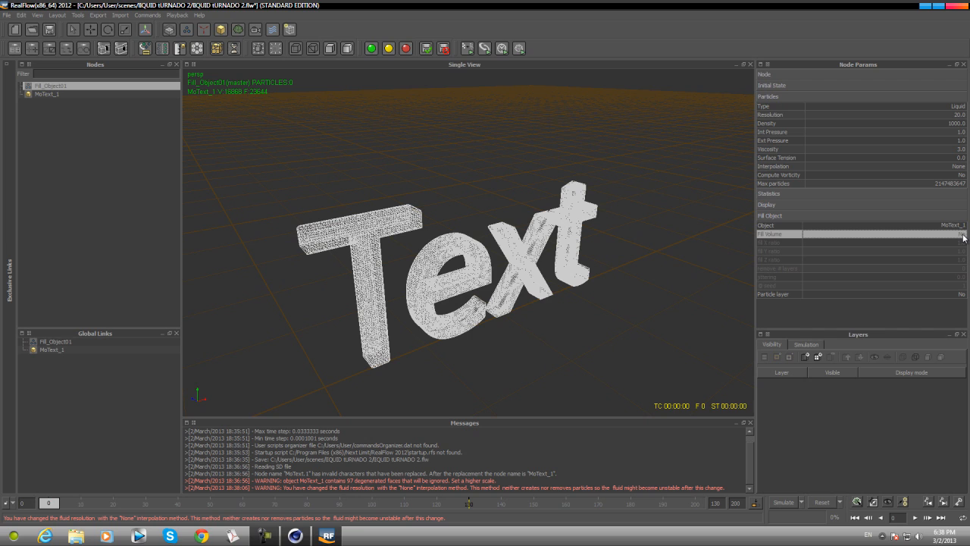
{"action": "left_click", "coordinate": [964, 236]}
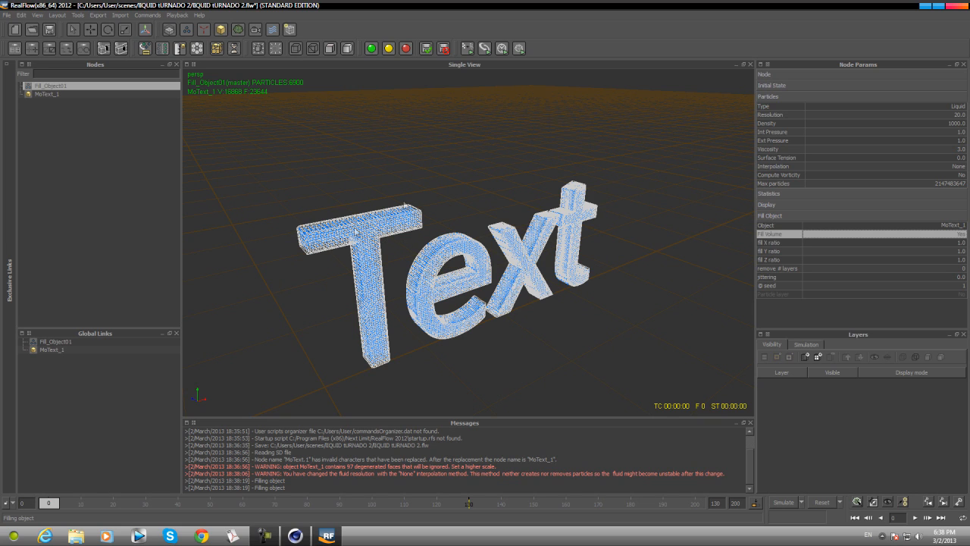
- Add a keyframe to MoText_1's Simulation parameter at frame 90 with the state Active
{"action": "left_click", "coordinate": [40, 96]}
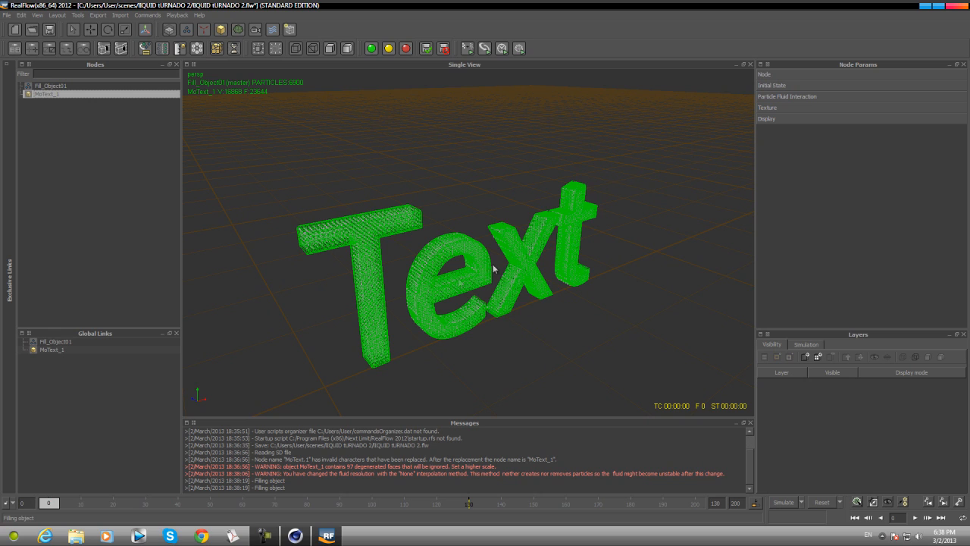
{"action": "left_click_drag", "start_coordinate": [47, 503], "coordinate": [343, 510]}
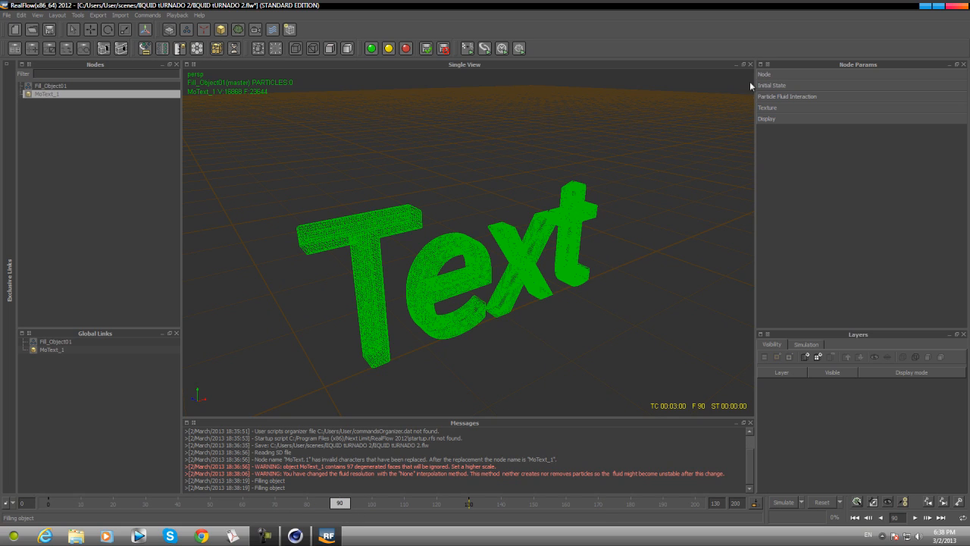
{"action": "left_click", "coordinate": [794, 74]}
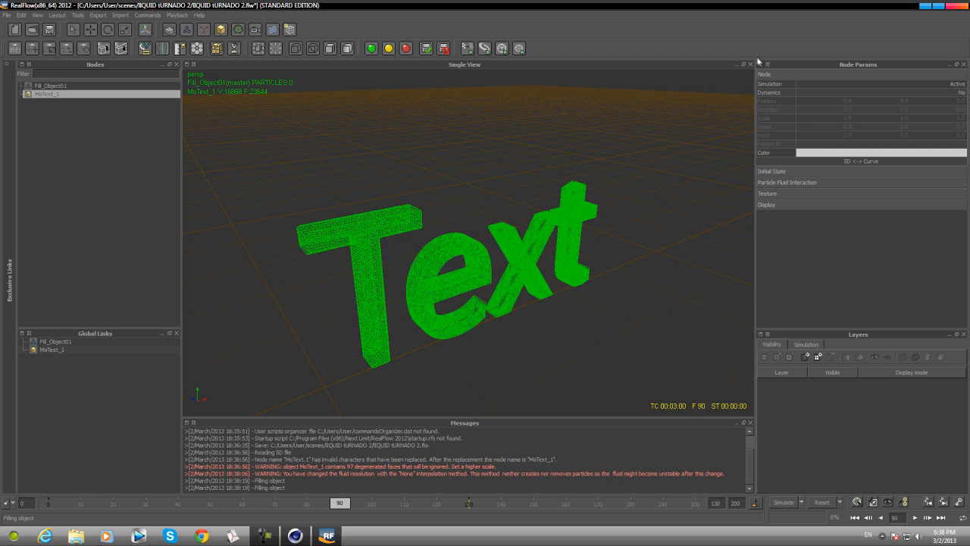
{"action": "left_click", "coordinate": [770, 84]}
{"action": "right_click", "coordinate": [774, 87]}
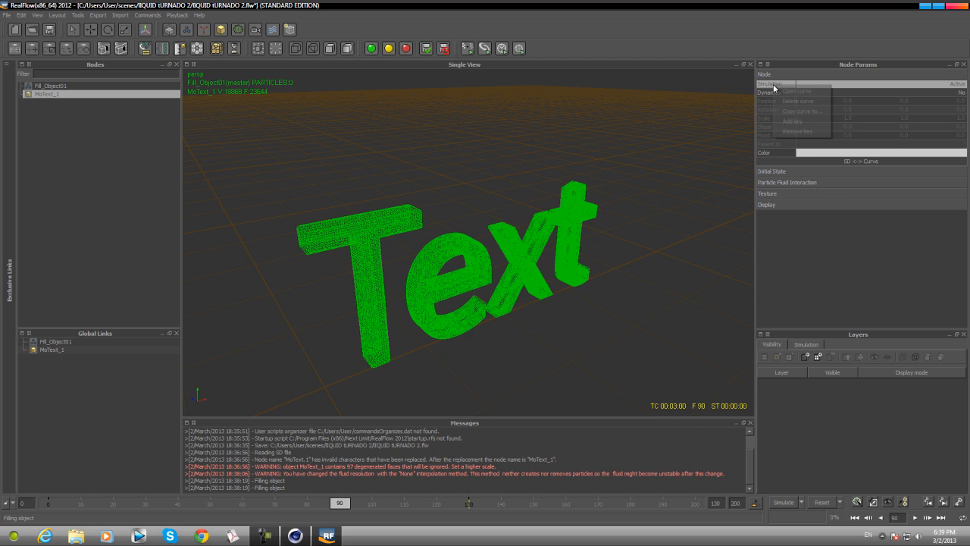
{"action": "left_click", "coordinate": [808, 121]}
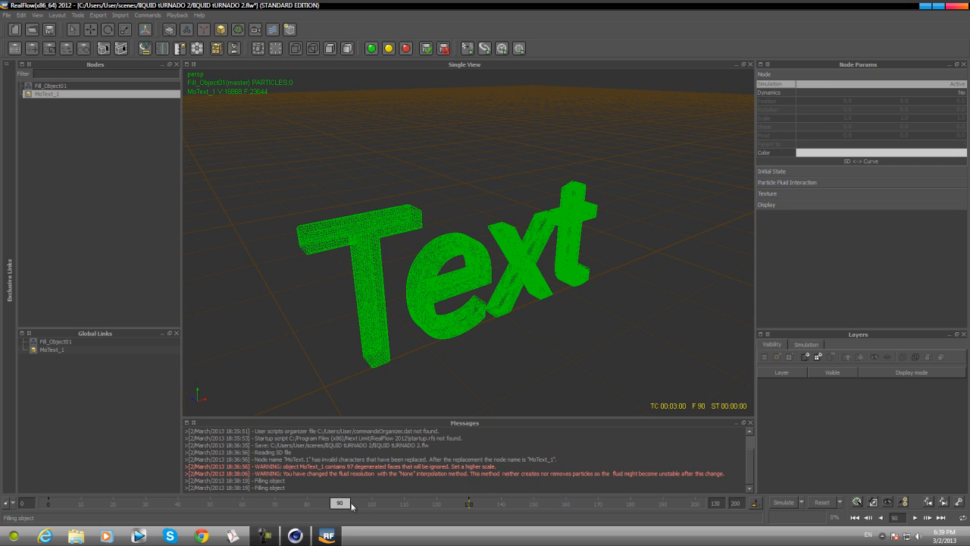
- Key MoText_1's Simulation as Inactive at frame 91, and return the timeline to frame 90
{"action": "left_click_drag", "start_coordinate": [345, 504], "coordinate": [345, 507]}
{"action": "left_click", "coordinate": [959, 84]}
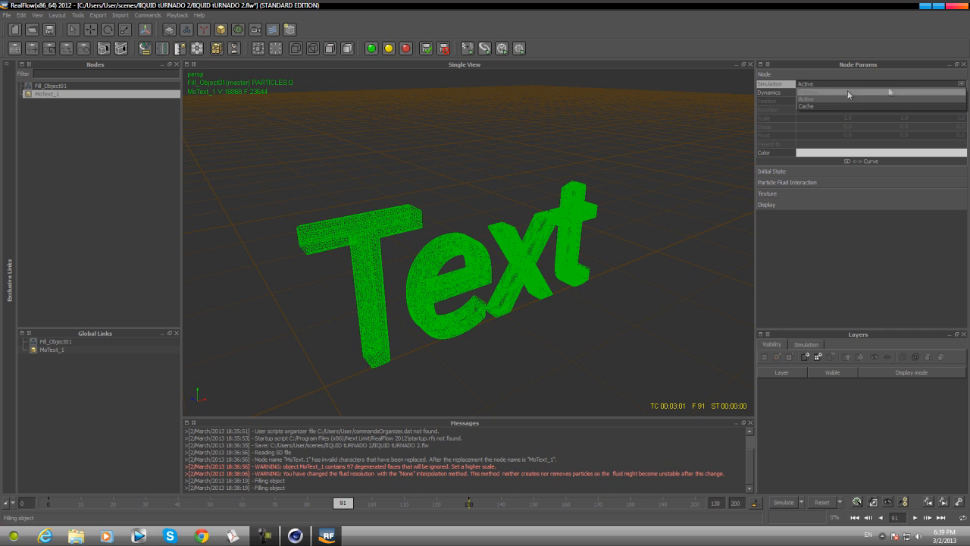
{"action": "left_click", "coordinate": [822, 91]}
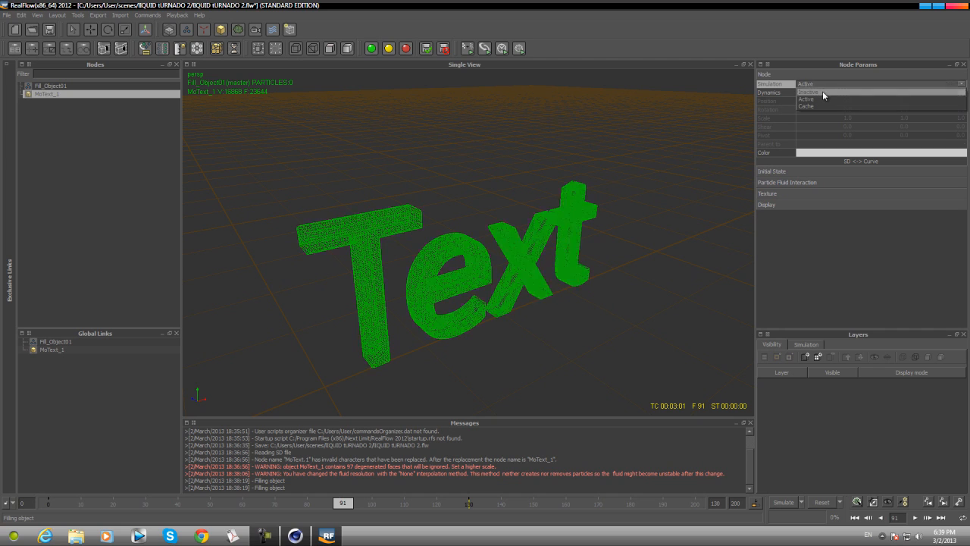
{"action": "right_click", "coordinate": [771, 89]}
{"action": "left_click", "coordinate": [801, 123]}
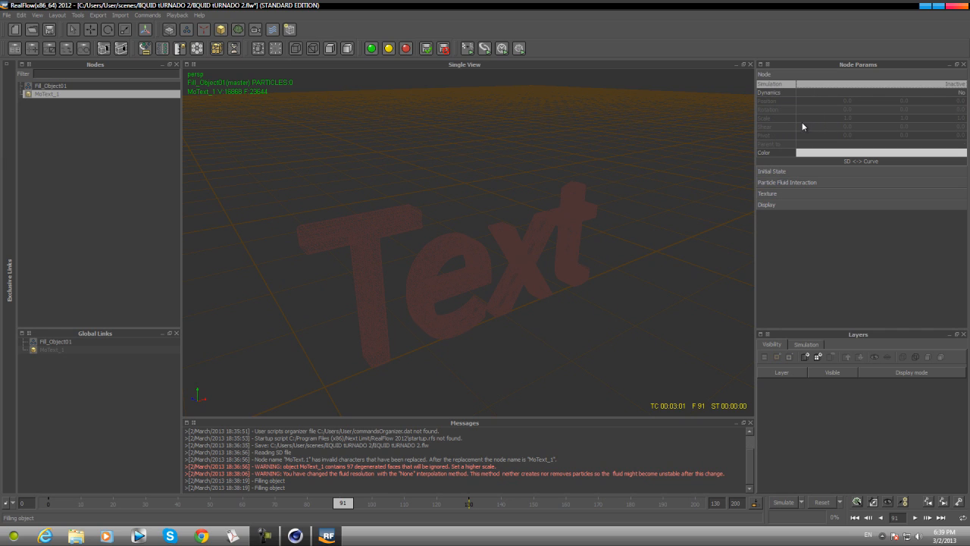
{"action": "left_click", "coordinate": [342, 504]}
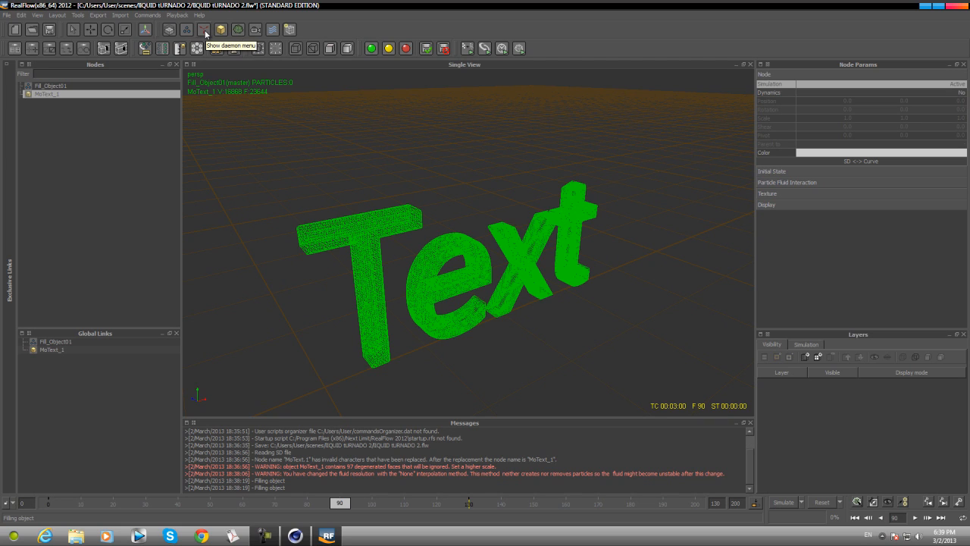
- Add a Vortex daemon and move it along the X axis to about 1.79, near the middle of the text
{"action": "left_click", "coordinate": [205, 31]}
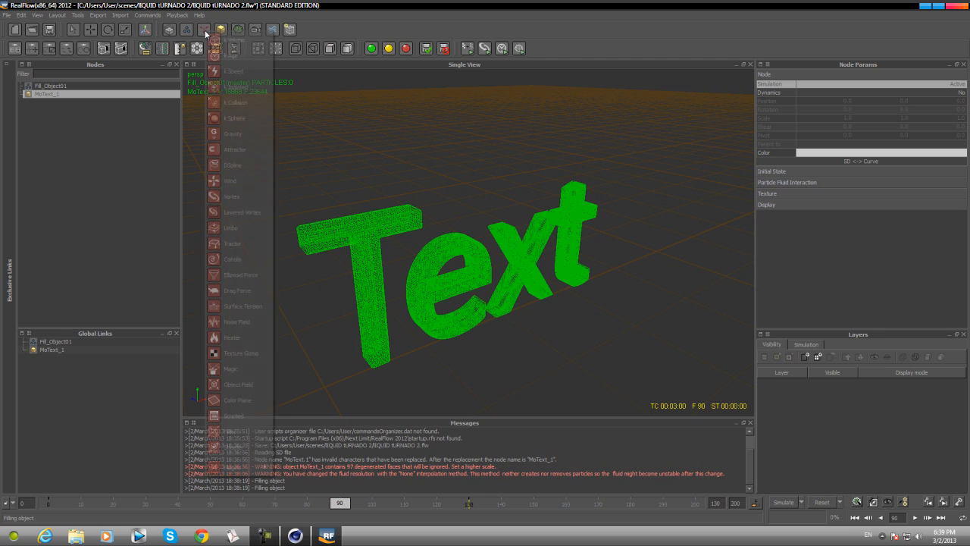
{"action": "left_click", "coordinate": [235, 198]}
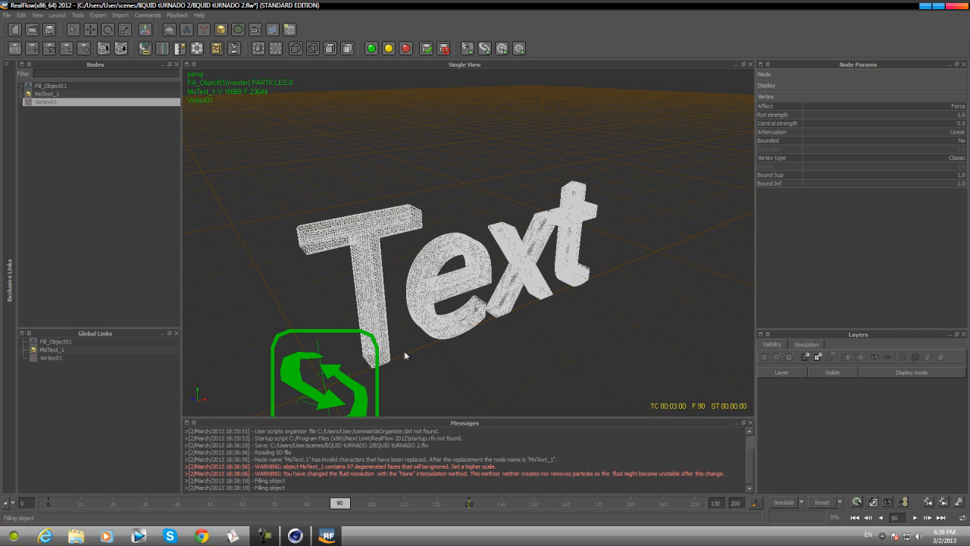
{"action": "key", "text": "w"}
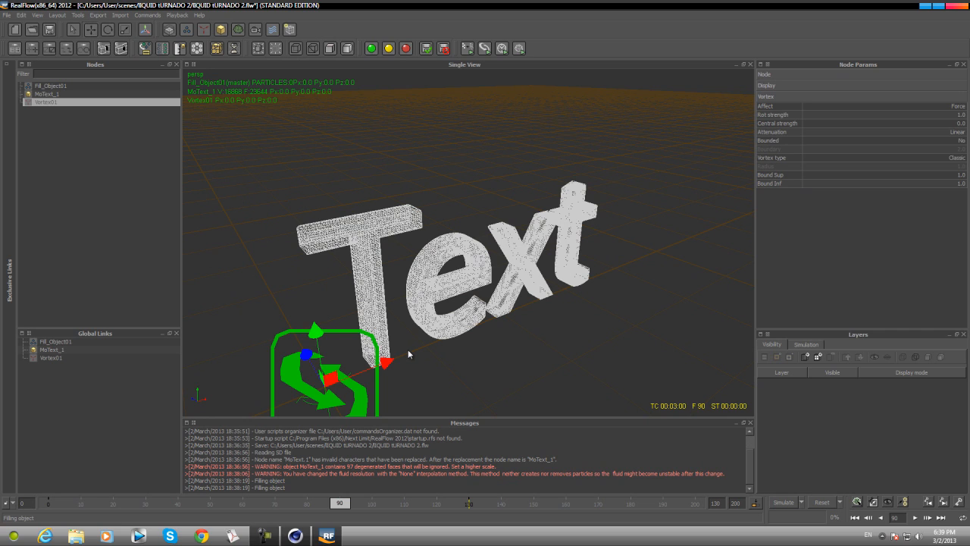
{"action": "left_click_drag", "start_coordinate": [384, 364], "coordinate": [529, 305]}
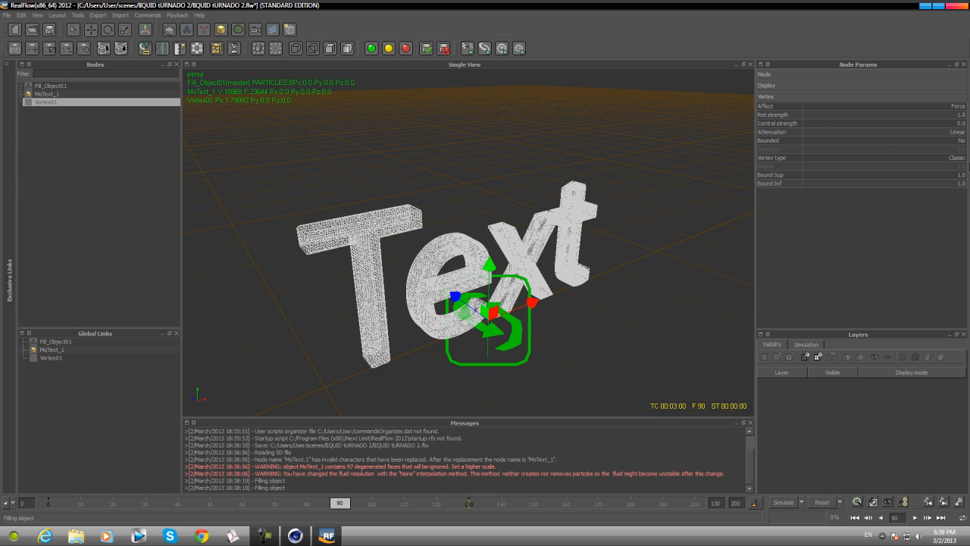
- Set the vortex's rotational strength to 50, central strength to 1000 and attenuation to Cubic
{"action": "double_click", "coordinate": [961, 114]}
{"action": "type", "text": "50"}
{"action": "double_click", "coordinate": [958, 123]}
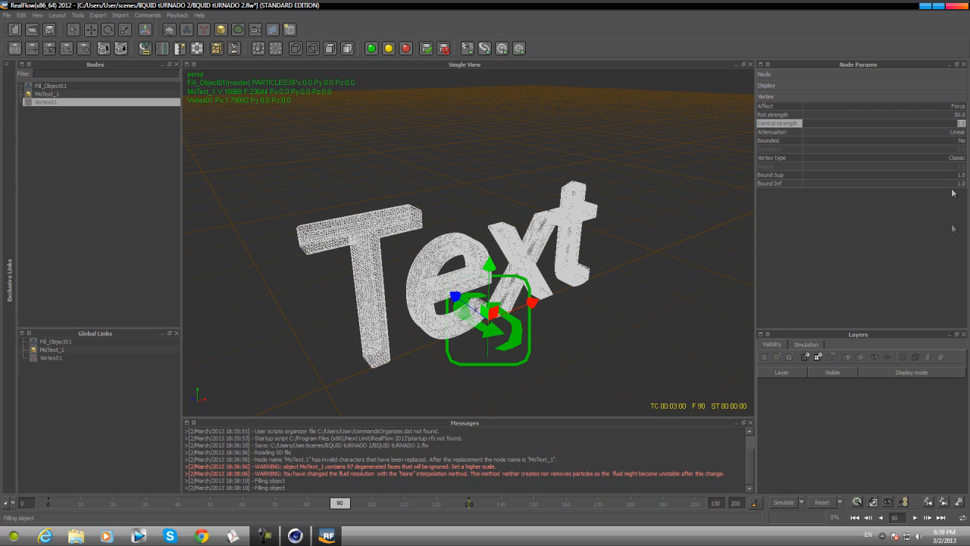
{"action": "type", "text": "1"}
{"action": "left_click", "coordinate": [964, 133]}
{"action": "left_click", "coordinate": [961, 133]}
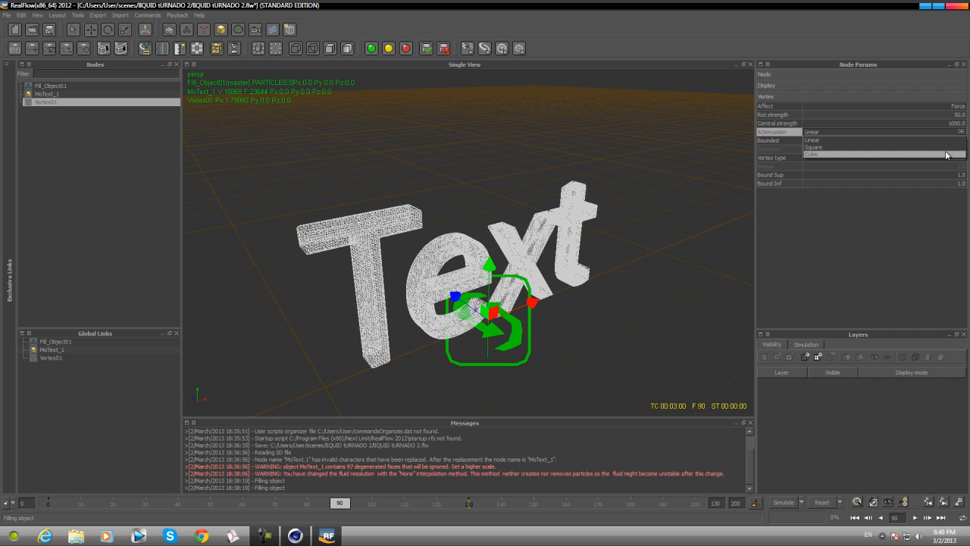
{"action": "left_click", "coordinate": [946, 155]}
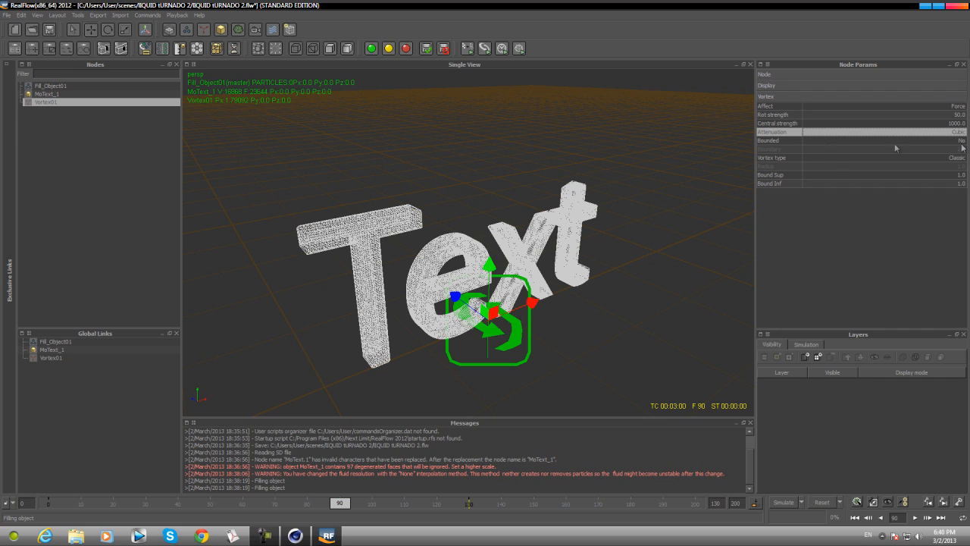
- Make the vortex bounded and set its Bound Sup to 2.0
{"action": "left_click", "coordinate": [961, 141]}
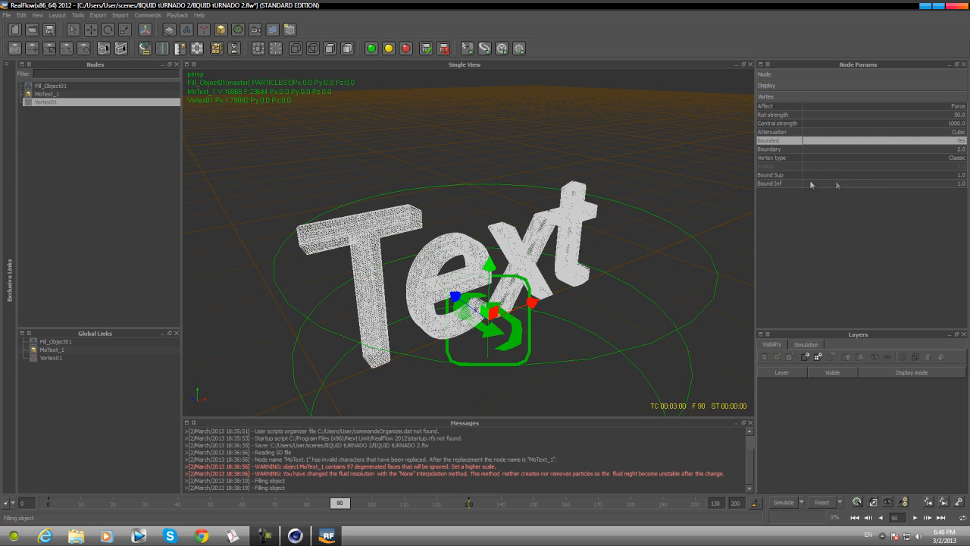
{"action": "double_click", "coordinate": [961, 174]}
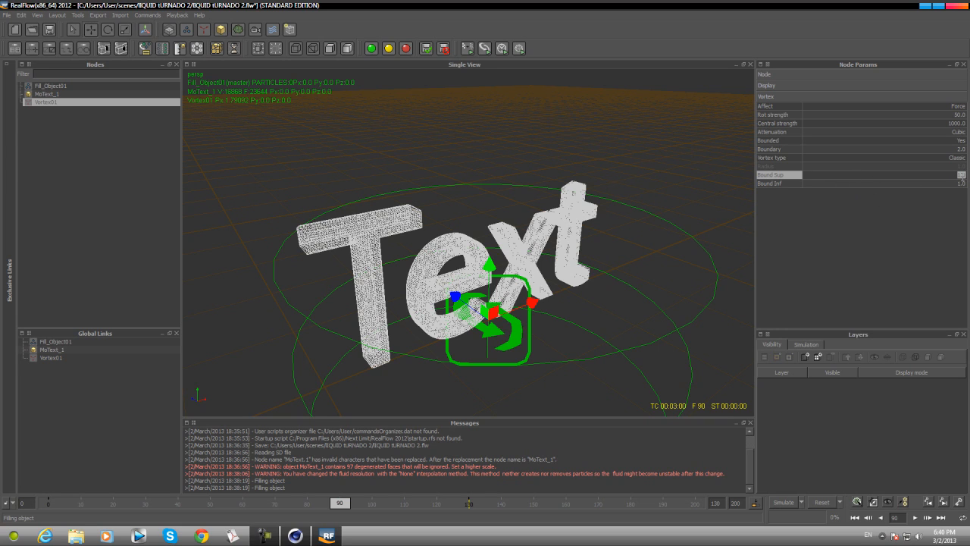
{"action": "type", "text": "1"}
{"action": "key", "text": "Return"}
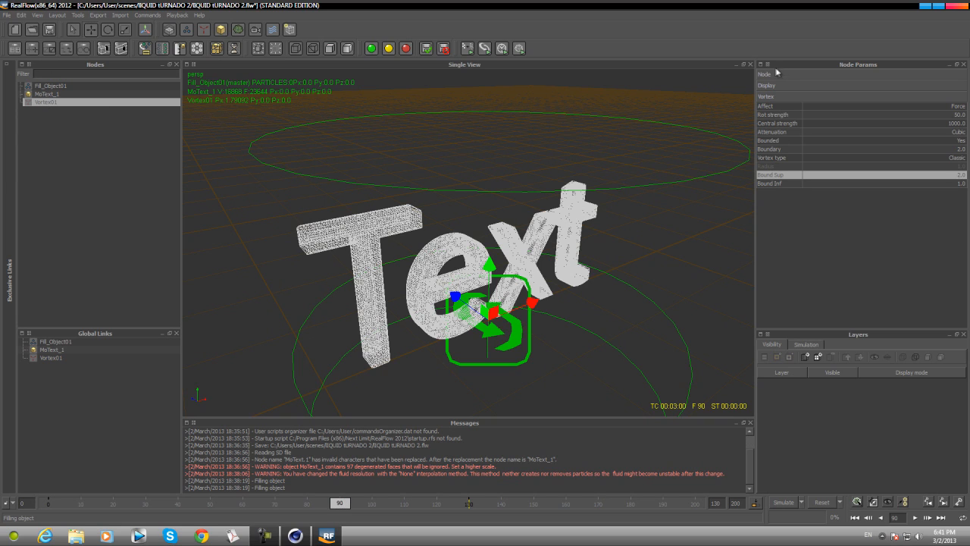
- Set the vortex's Simulation to Inactive and add a keyframe for it at frame 90
{"action": "left_click", "coordinate": [794, 73]}
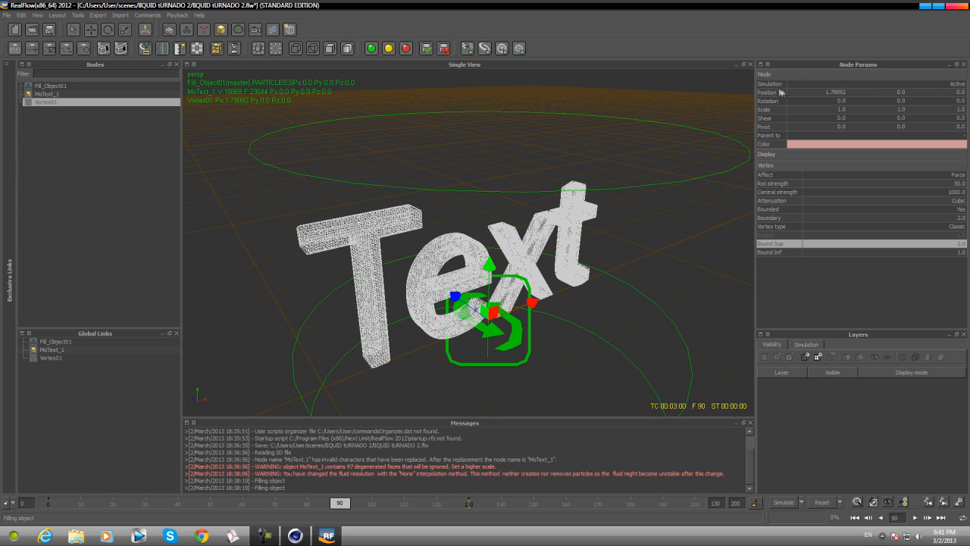
{"action": "left_click", "coordinate": [773, 85]}
{"action": "left_click", "coordinate": [953, 86]}
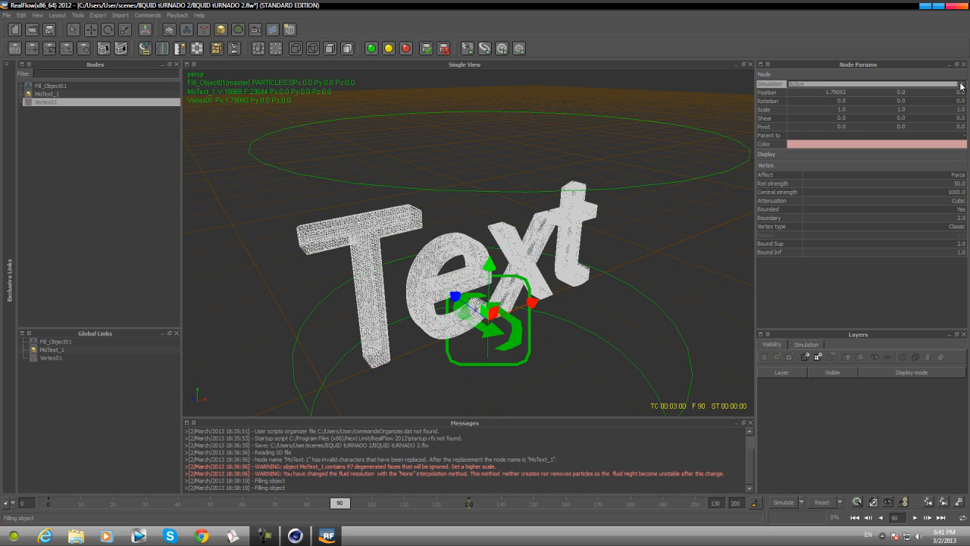
{"action": "left_click", "coordinate": [961, 84]}
{"action": "left_click", "coordinate": [930, 93]}
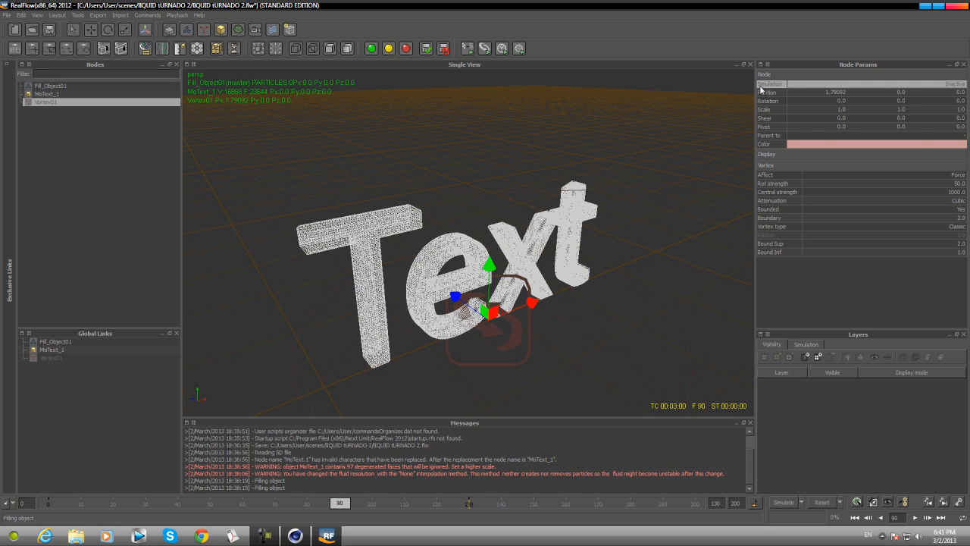
{"action": "right_click", "coordinate": [770, 86]}
{"action": "left_click", "coordinate": [788, 120]}
- Set the vortex's Simulation to Active at frame 91 and add a keyframe for it
{"action": "left_click_drag", "start_coordinate": [343, 510], "coordinate": [344, 511]}
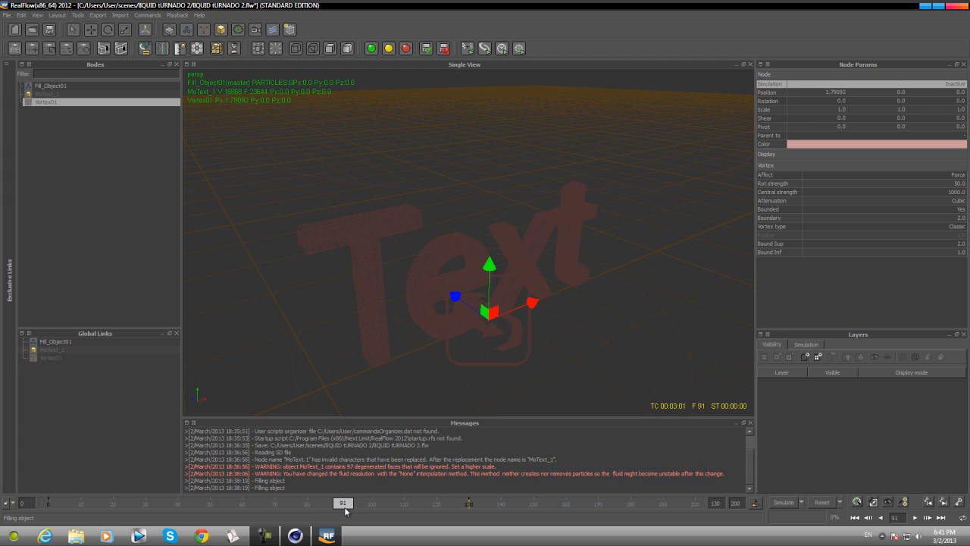
{"action": "left_click", "coordinate": [924, 84]}
{"action": "left_click", "coordinate": [933, 83]}
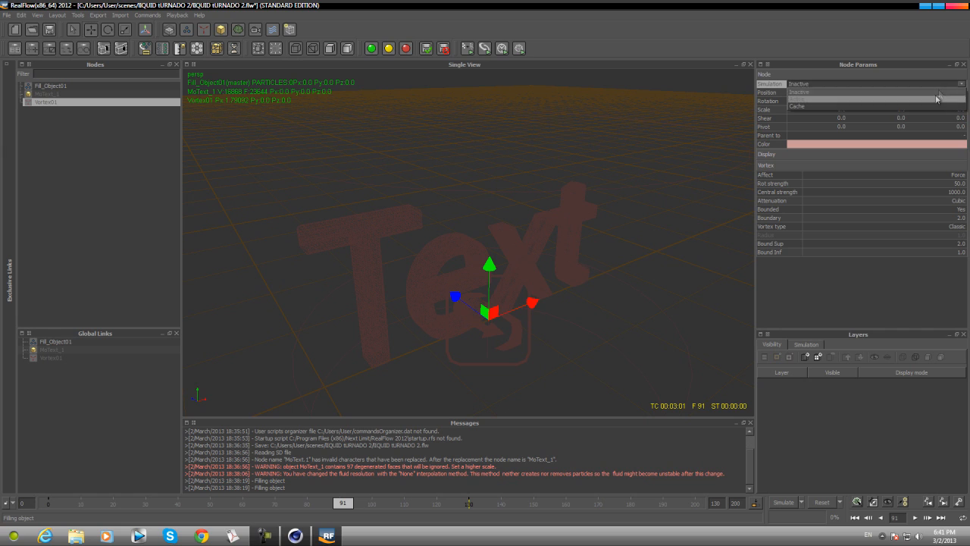
{"action": "left_click", "coordinate": [938, 99]}
{"action": "right_click", "coordinate": [780, 83]}
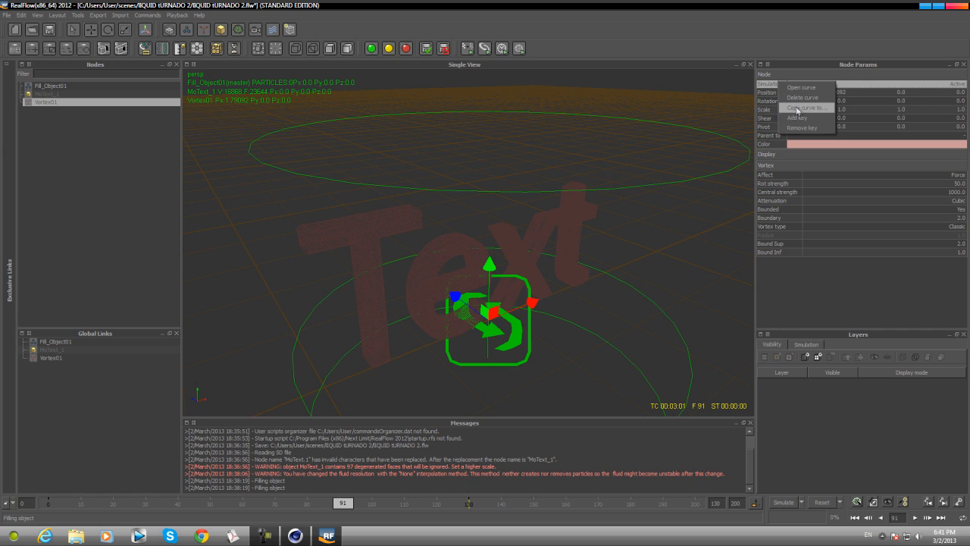
{"action": "left_click", "coordinate": [811, 122]}
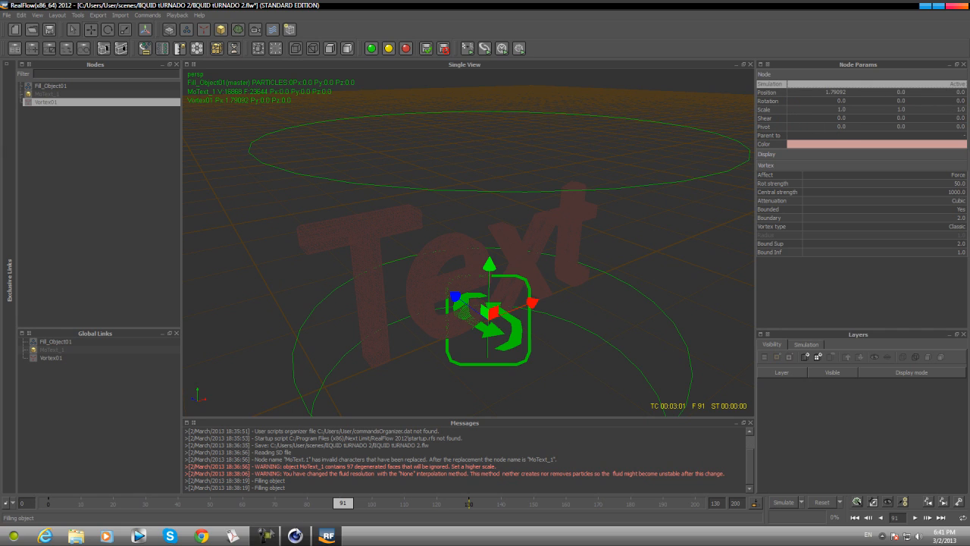
- Run a test simulation from frame 0, stop and reset it, and return the timeline to frame 0
{"action": "left_click_drag", "start_coordinate": [342, 501], "coordinate": [33, 503]}
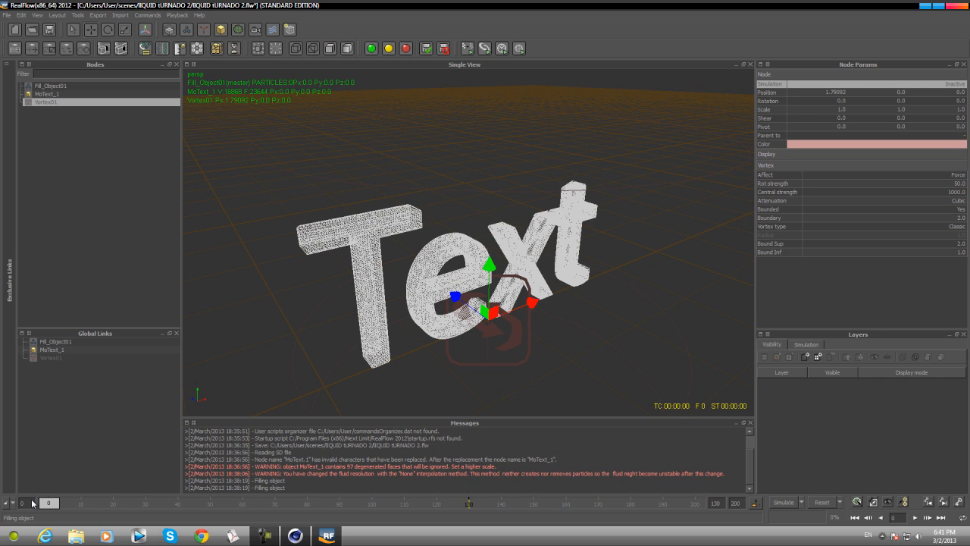
{"action": "left_click", "coordinate": [784, 502]}
{"action": "left_click", "coordinate": [785, 502]}
{"action": "left_click", "coordinate": [822, 501]}
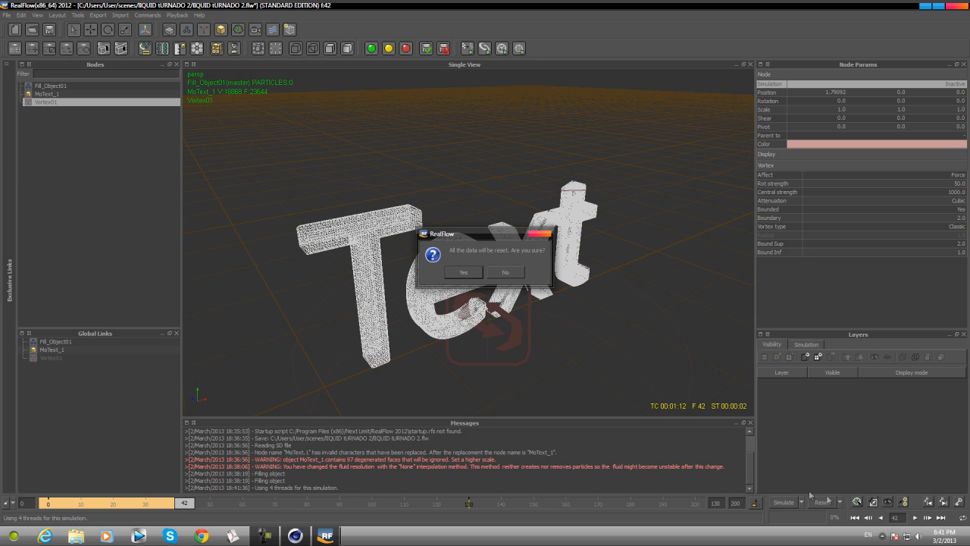
{"action": "left_click", "coordinate": [465, 274]}
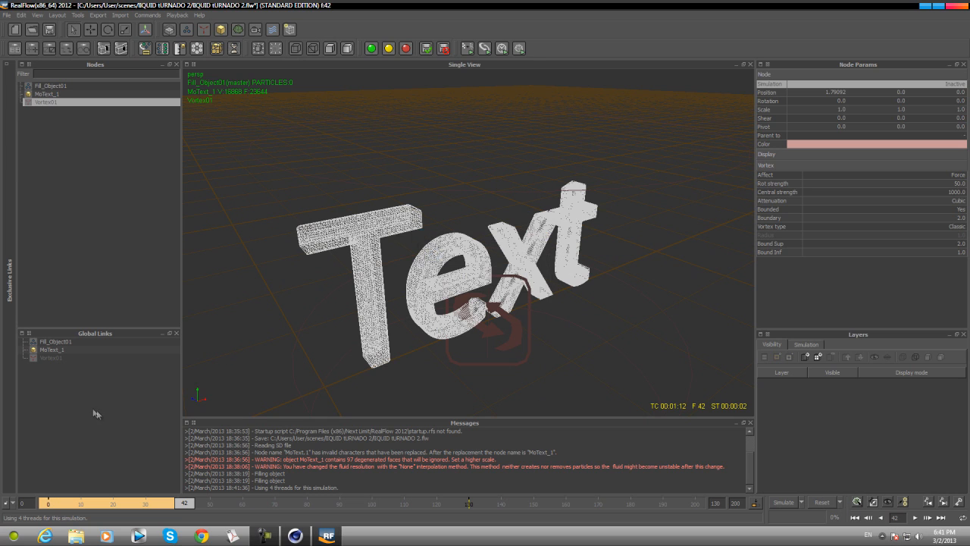
{"action": "left_click", "coordinate": [67, 503]}
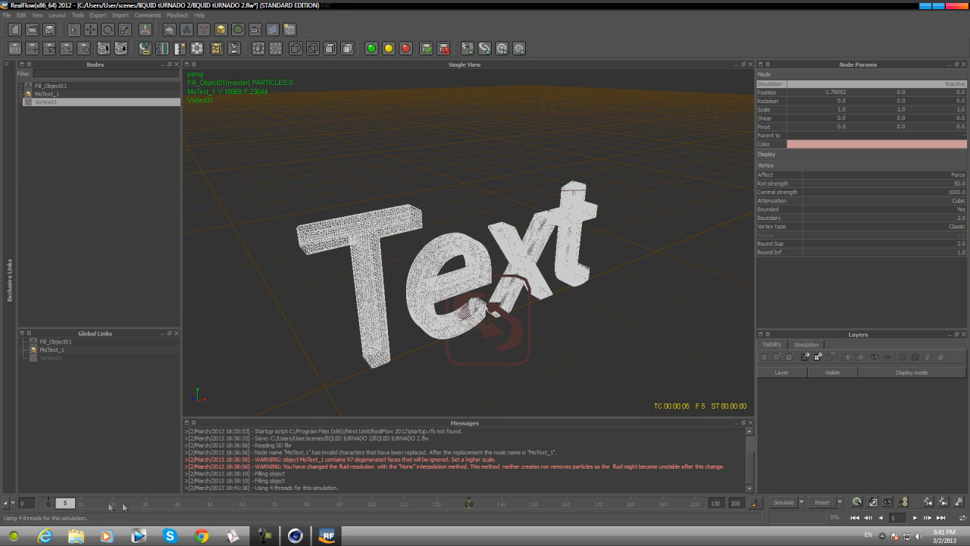
{"action": "left_click_drag", "start_coordinate": [68, 503], "coordinate": [39, 507]}
- Move to frame 90 and refill the text with Fill_Object01 particles by switching its Fill Volume to No and back to Yes
{"action": "left_click", "coordinate": [48, 86]}
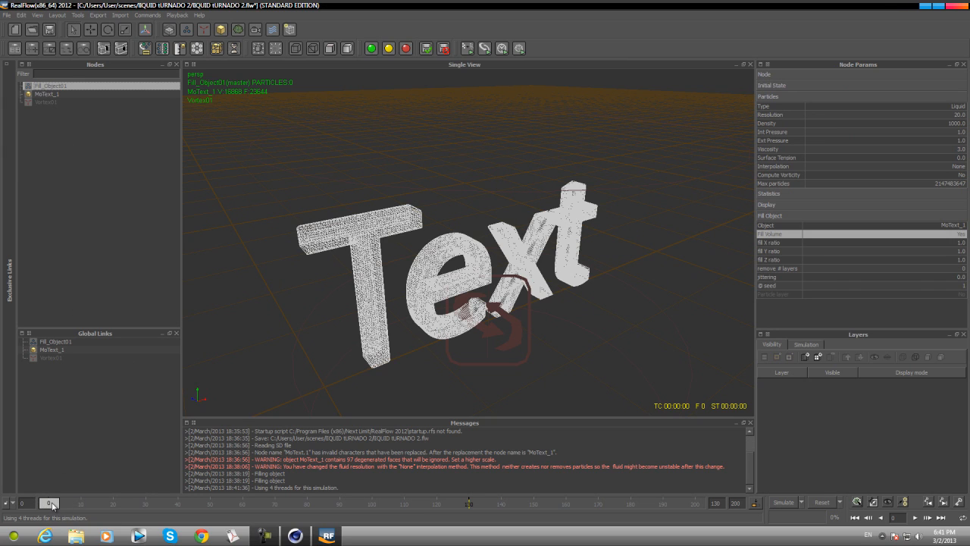
{"action": "left_click_drag", "start_coordinate": [51, 504], "coordinate": [340, 514]}
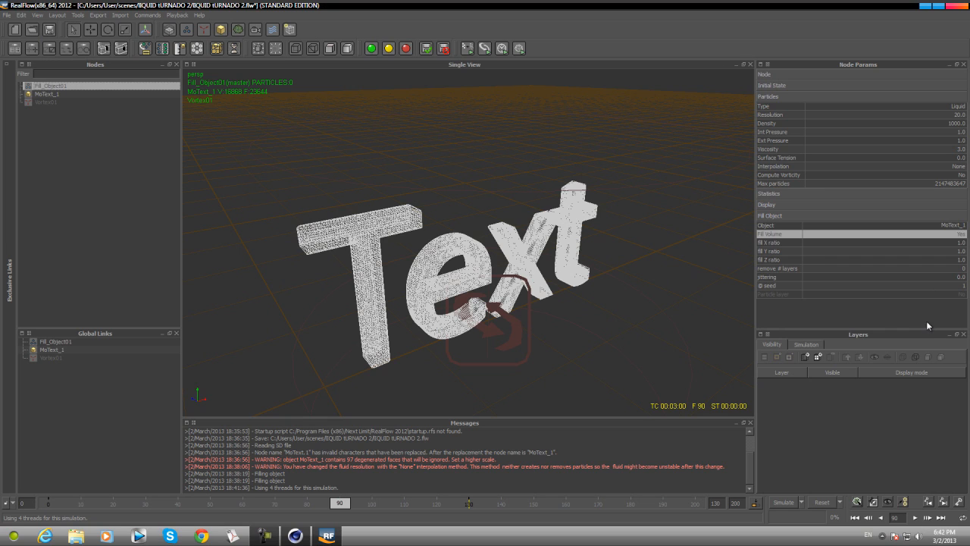
{"action": "left_click", "coordinate": [962, 236]}
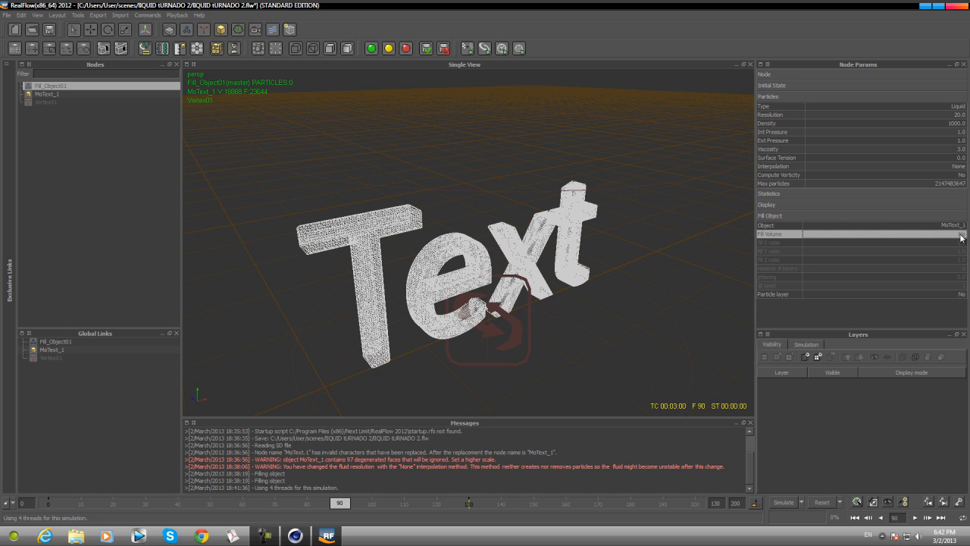
{"action": "left_click", "coordinate": [962, 234]}
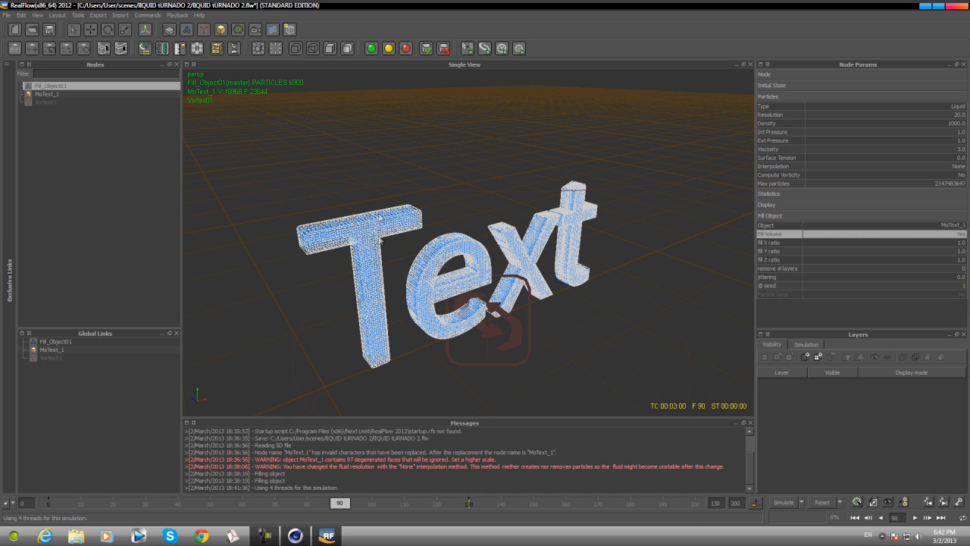
- Run a test simulation of the vortex from frame 90 and stop it at frame 130
{"action": "left_click", "coordinate": [784, 504]}
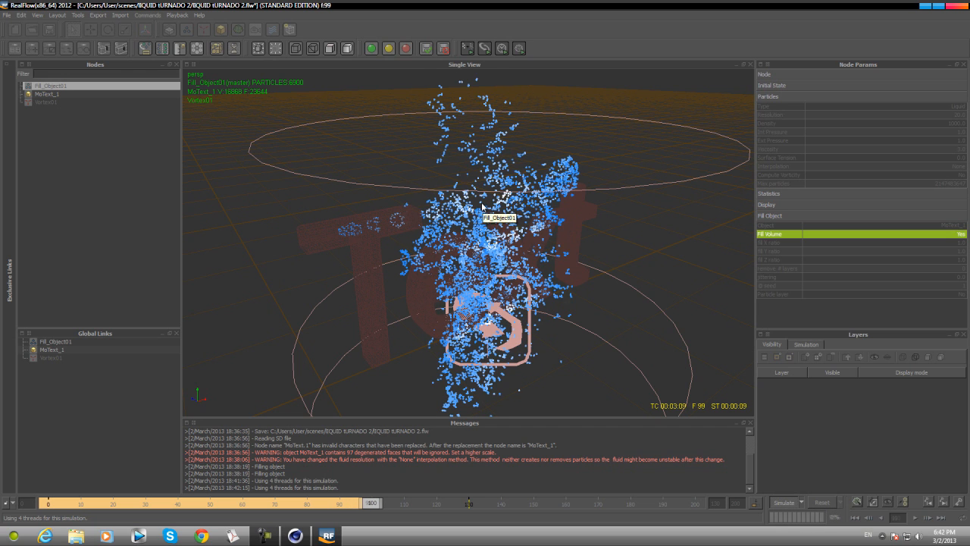
{"action": "scroll", "coordinate": [499, 257], "scroll_direction": "down", "scroll_amount": 4}
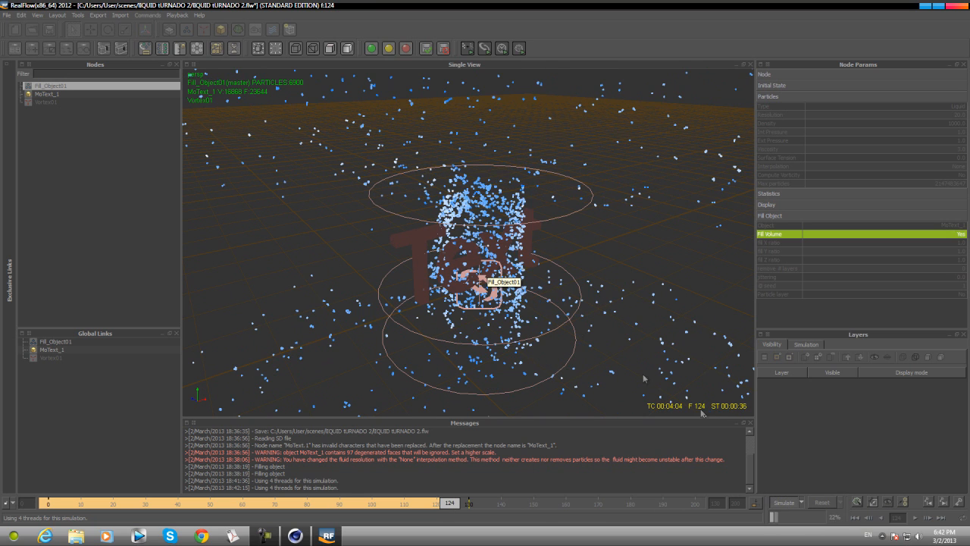
{"action": "left_click", "coordinate": [786, 506]}
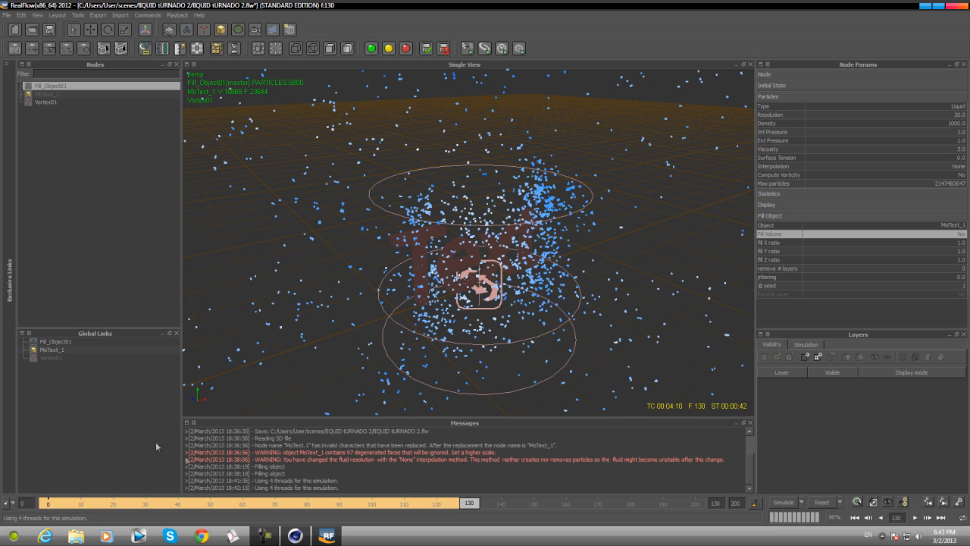
- Return to frame 0, reset the simulation data, and refill the text by switching Fill Volume to No and back to Yes
{"action": "left_click_drag", "start_coordinate": [469, 502], "coordinate": [11, 482]}
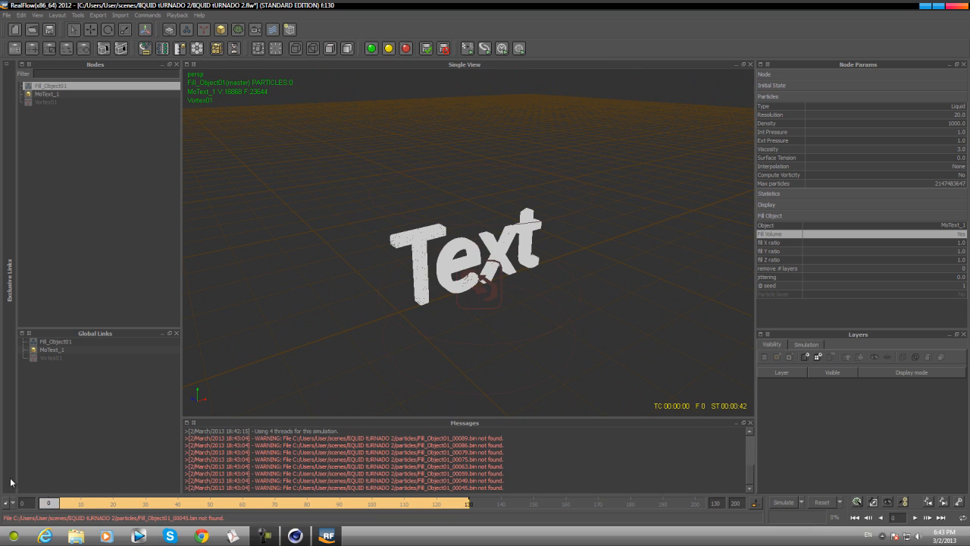
{"action": "left_click", "coordinate": [822, 502]}
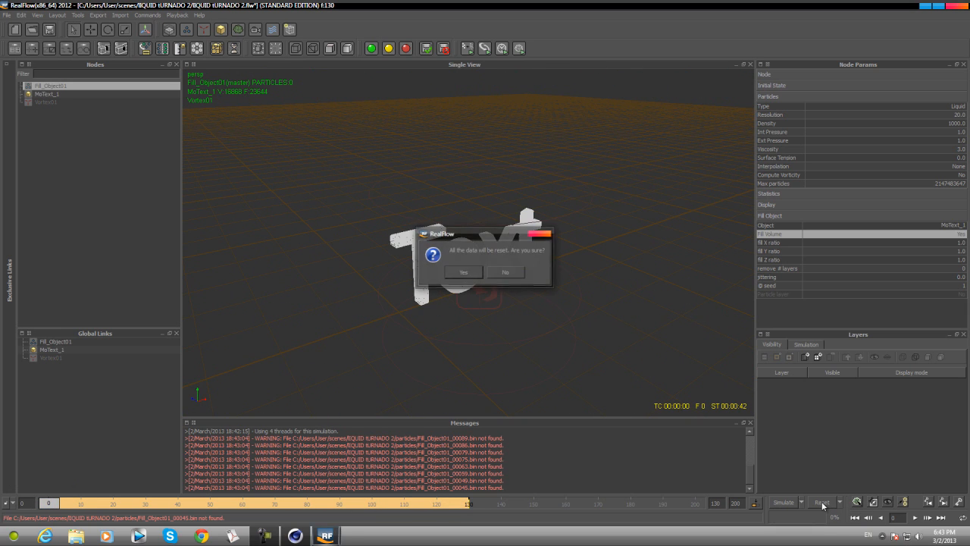
{"action": "left_click", "coordinate": [460, 272]}
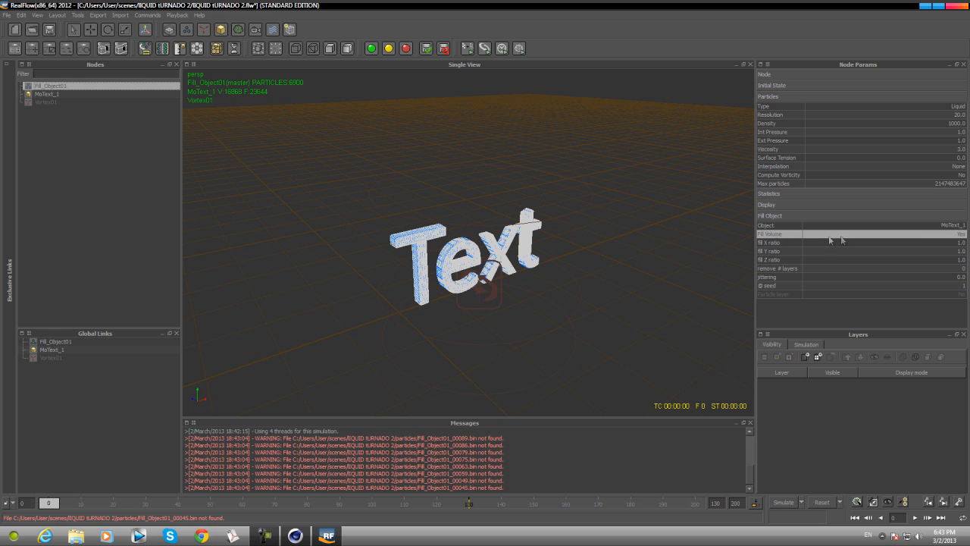
{"action": "left_click", "coordinate": [963, 236]}
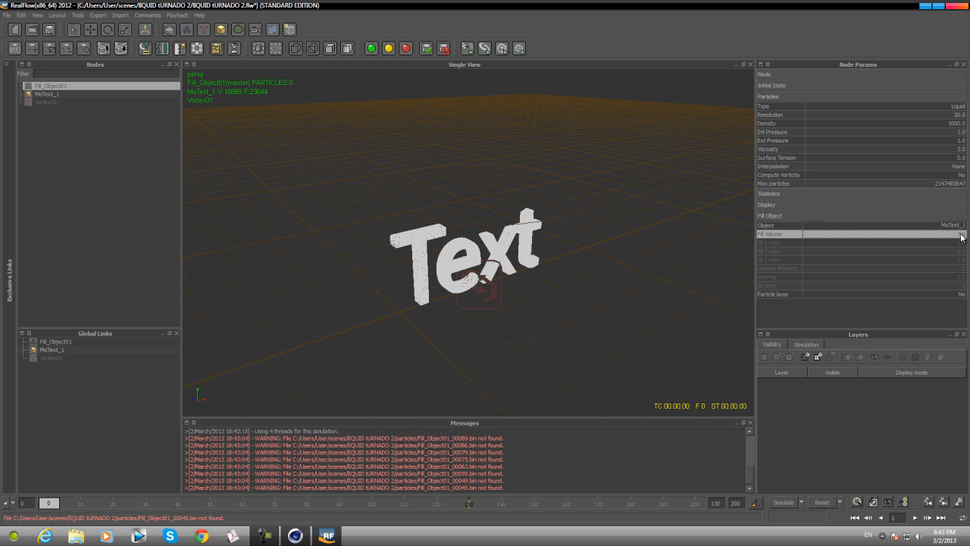
{"action": "left_click", "coordinate": [963, 237]}
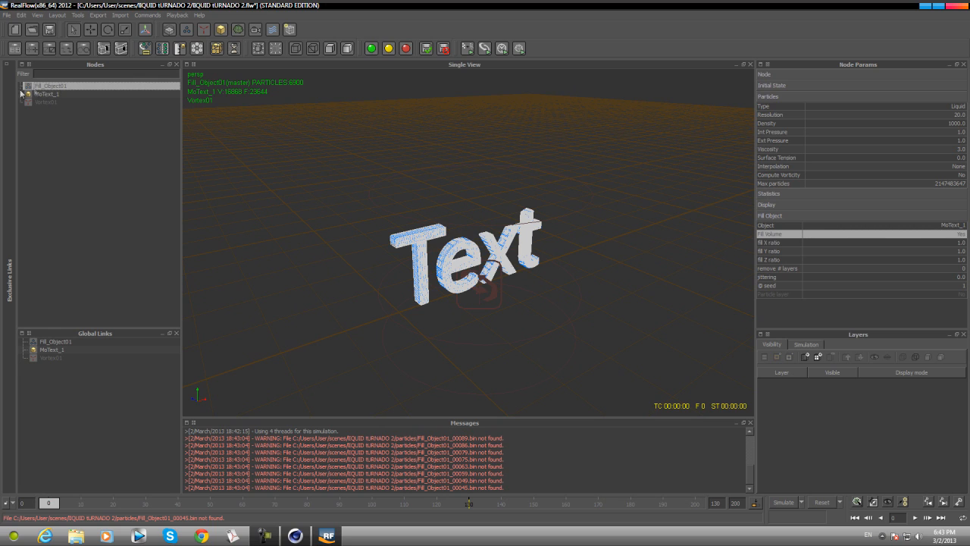
- Add a Particle mesh (RenderKit) to the scene and check that the fill emitter is included under it
{"action": "left_click", "coordinate": [239, 30]}
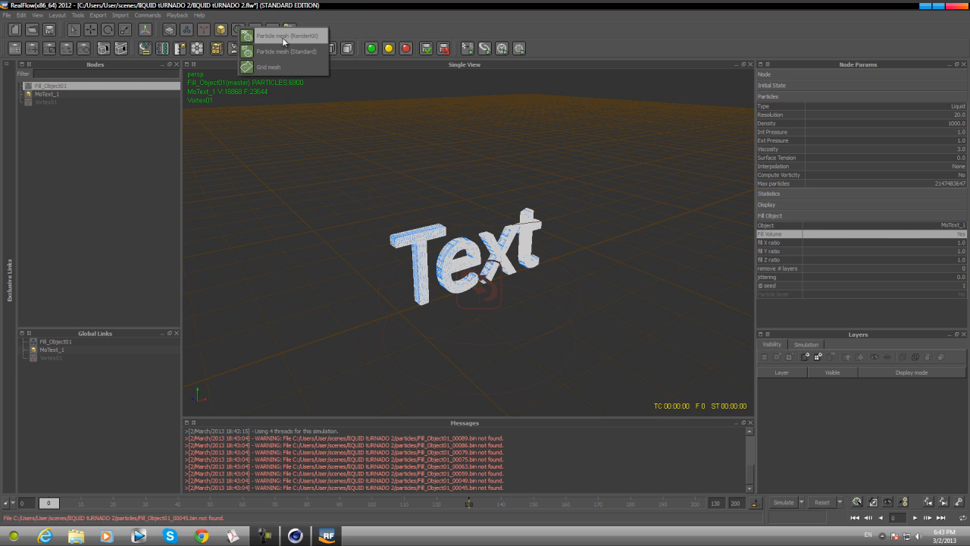
{"action": "left_click", "coordinate": [273, 36]}
{"action": "left_click", "coordinate": [20, 102]}
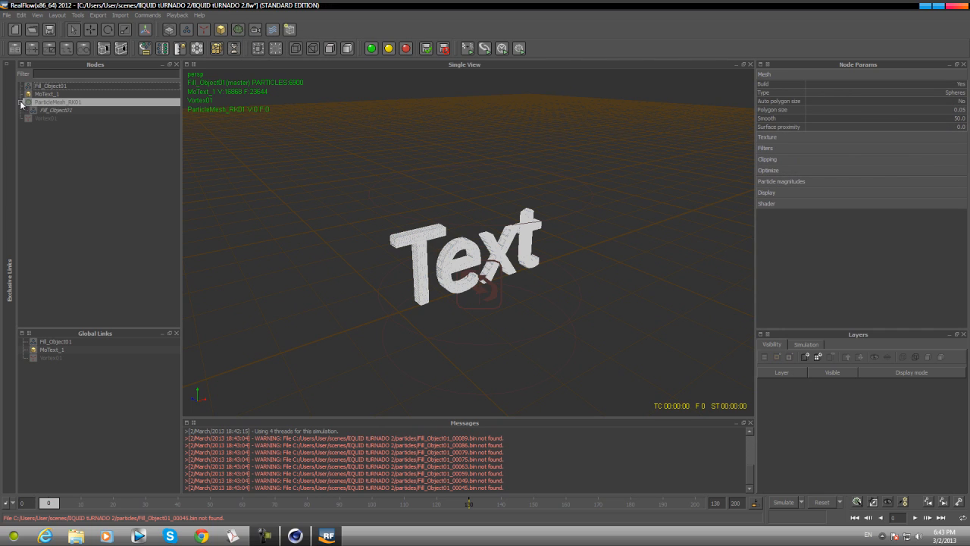
{"action": "left_click", "coordinate": [53, 111]}
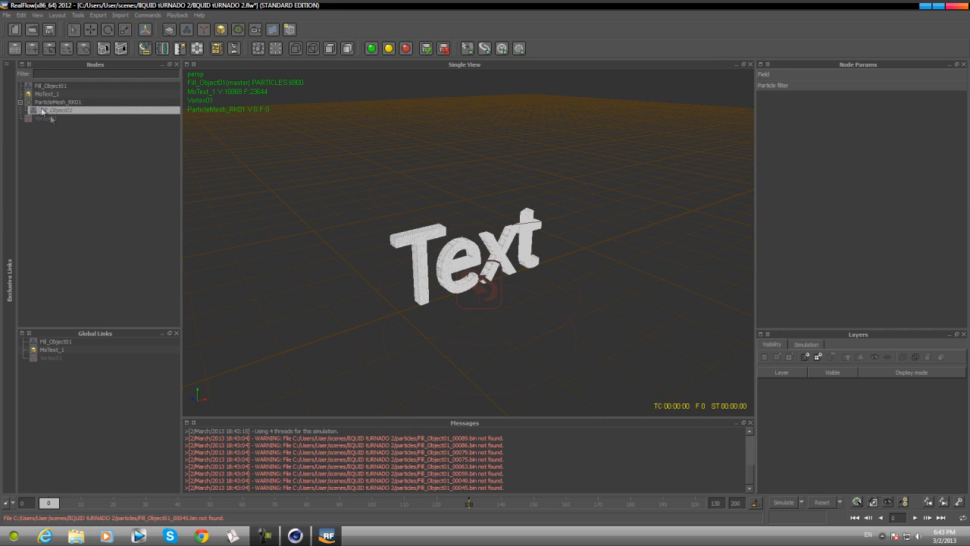
{"action": "left_click", "coordinate": [61, 103]}
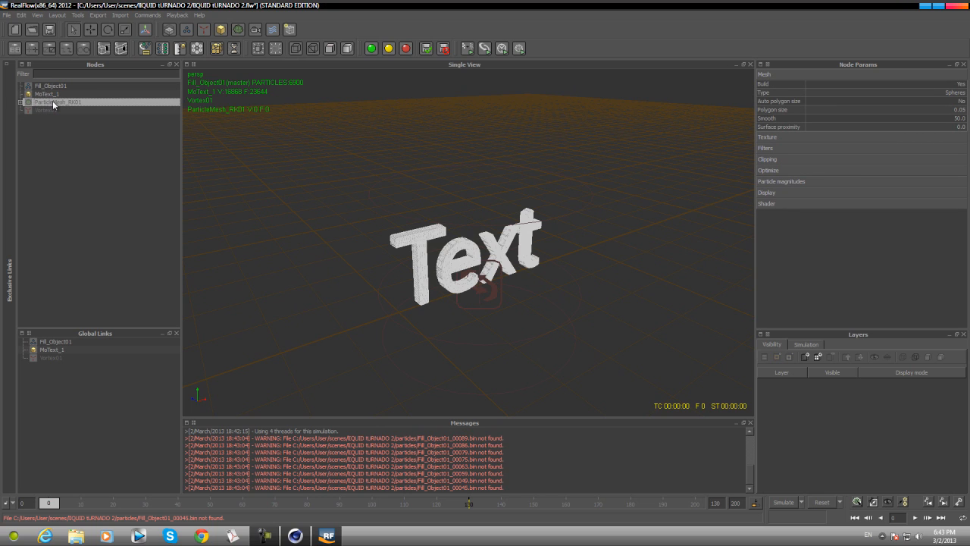
{"action": "right_click", "coordinate": [53, 101]}
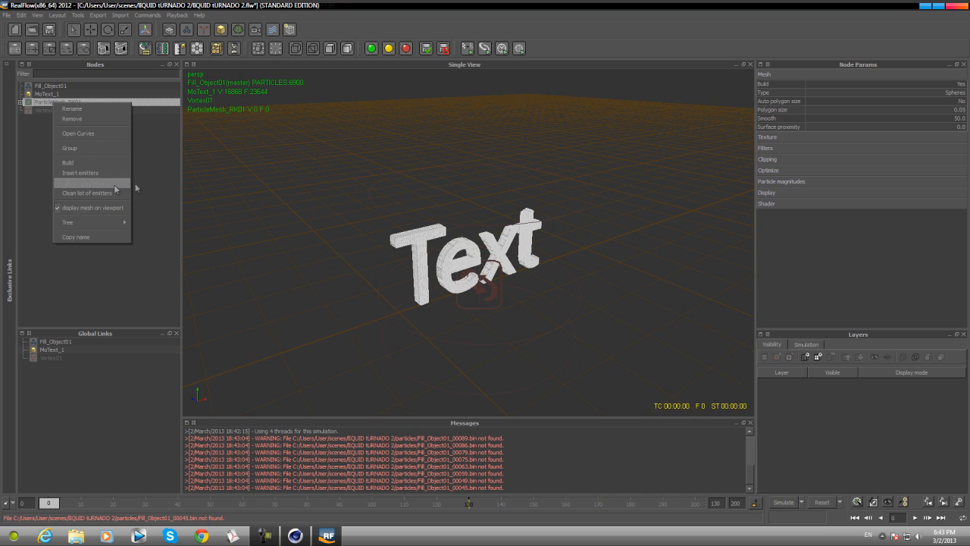
{"action": "left_click", "coordinate": [135, 186]}
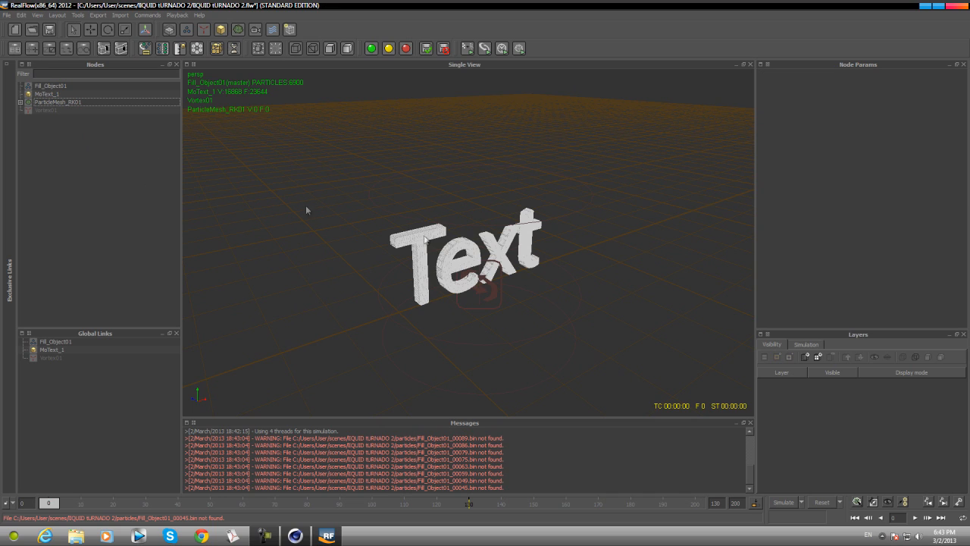
- Set the particle mesh's Polygon size to 0.03 and its Smooth value to 70
{"action": "left_click", "coordinate": [77, 101]}
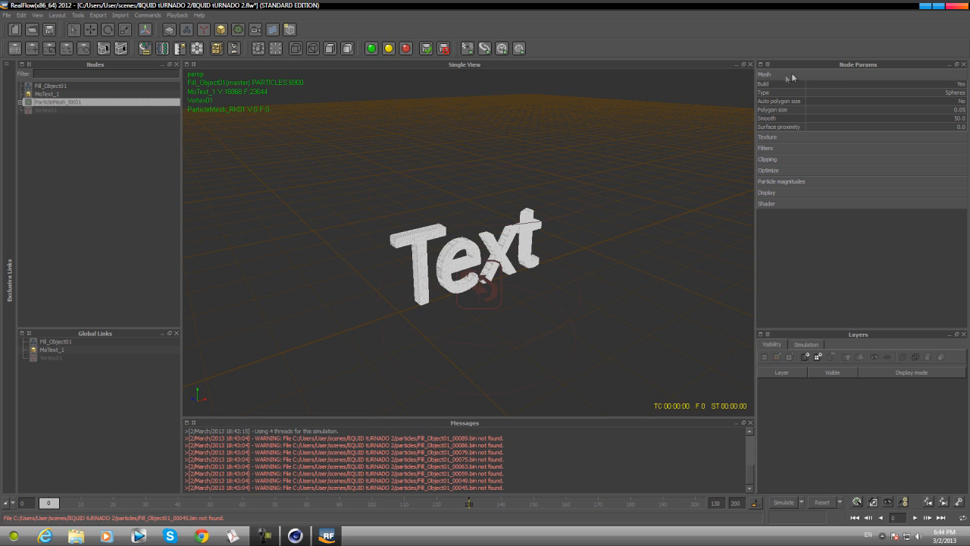
{"action": "double_click", "coordinate": [963, 110]}
{"action": "key", "text": "BackSpace"}
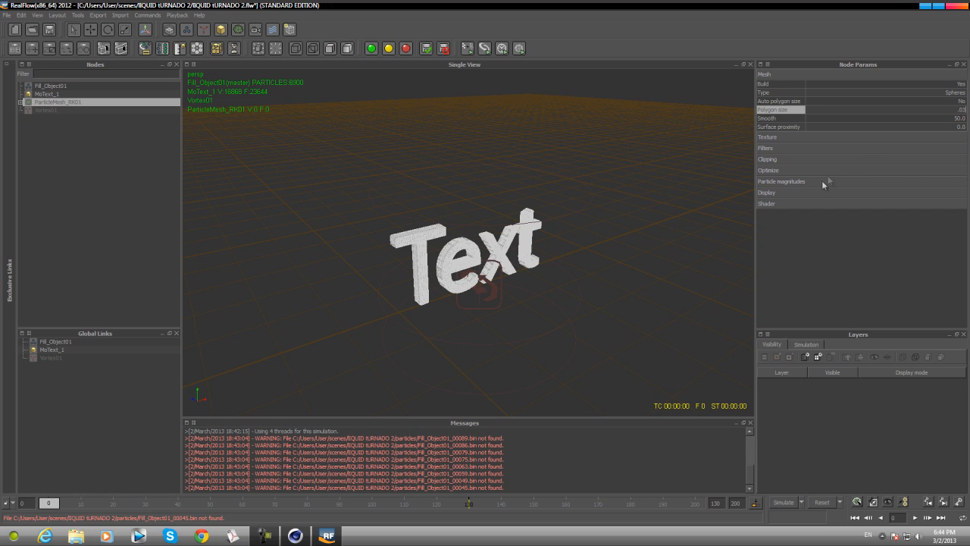
{"action": "double_click", "coordinate": [957, 118]}
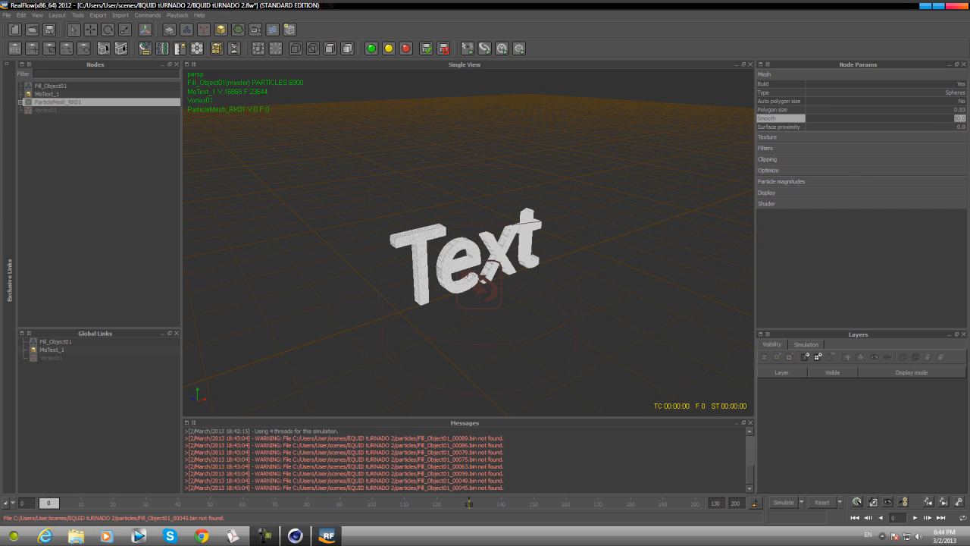
{"action": "type", "text": "70"}
{"action": "key", "text": "Return"}
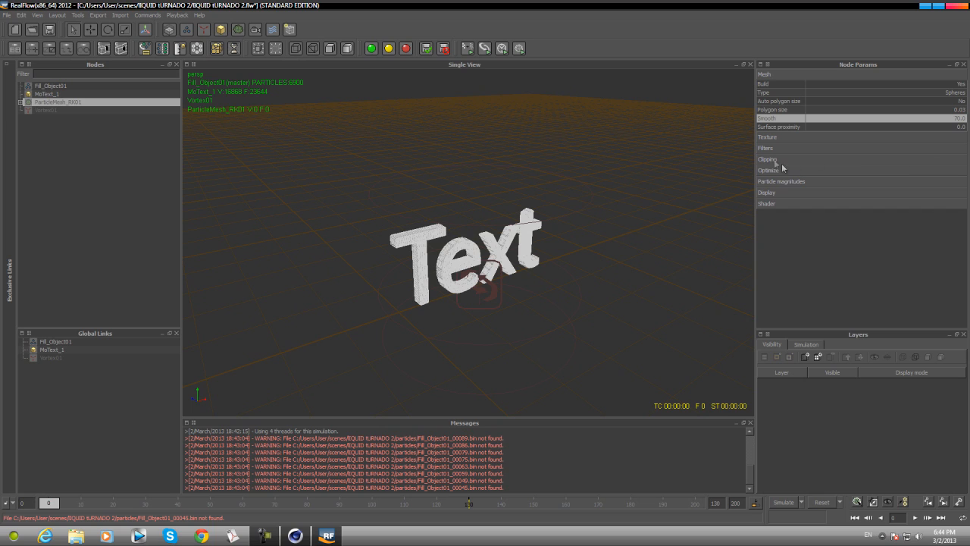
- Enable the particle mesh's Filter and set Relaxation to 0.7 and Steps to 5
{"action": "left_click", "coordinate": [800, 149]}
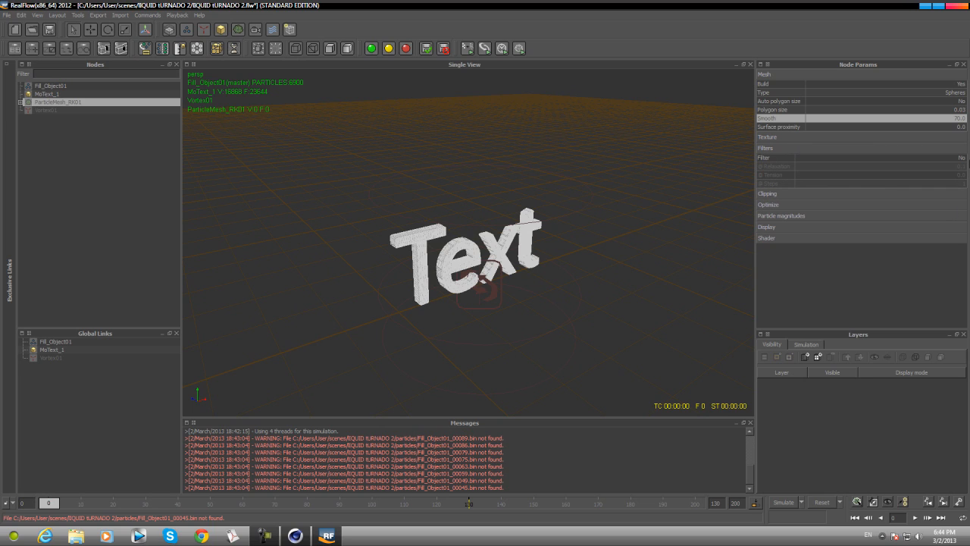
{"action": "left_click", "coordinate": [963, 157]}
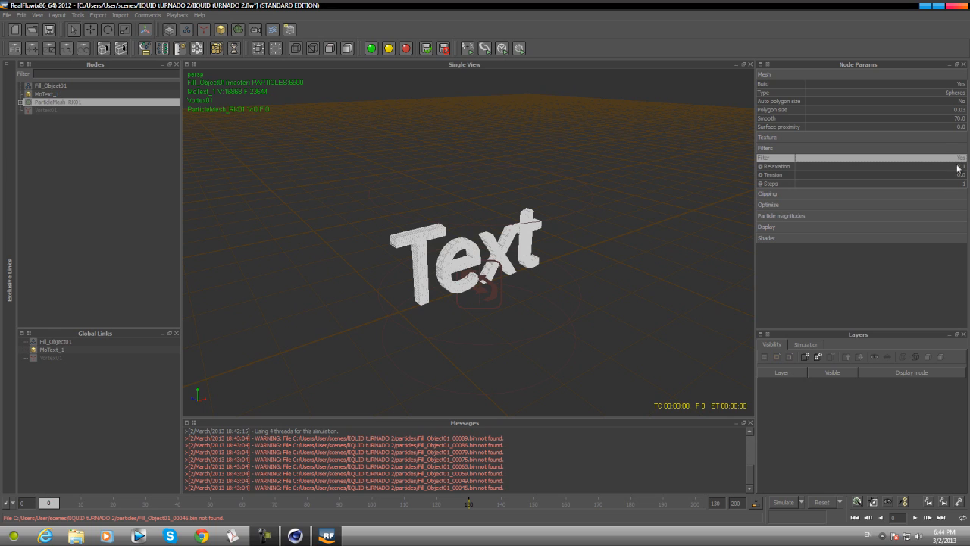
{"action": "double_click", "coordinate": [961, 167]}
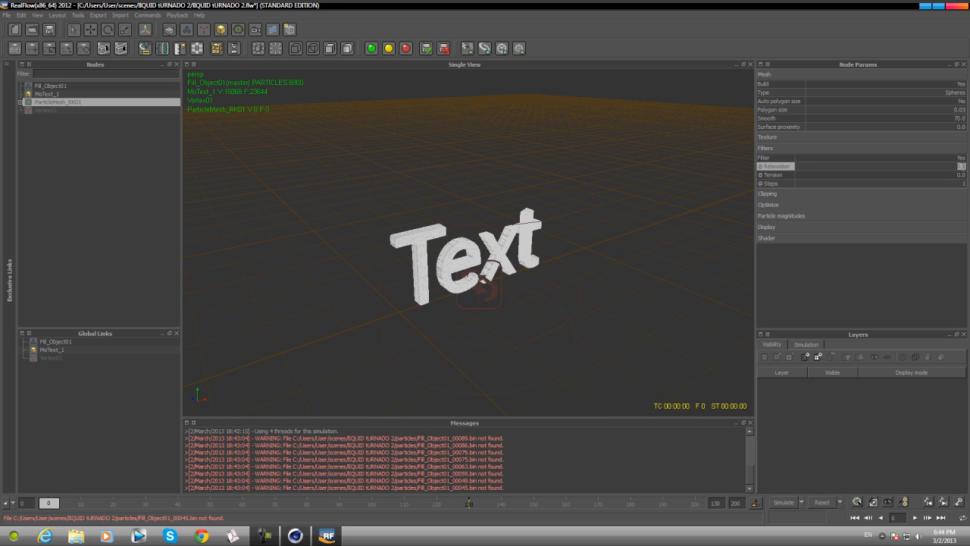
{"action": "double_click", "coordinate": [964, 183]}
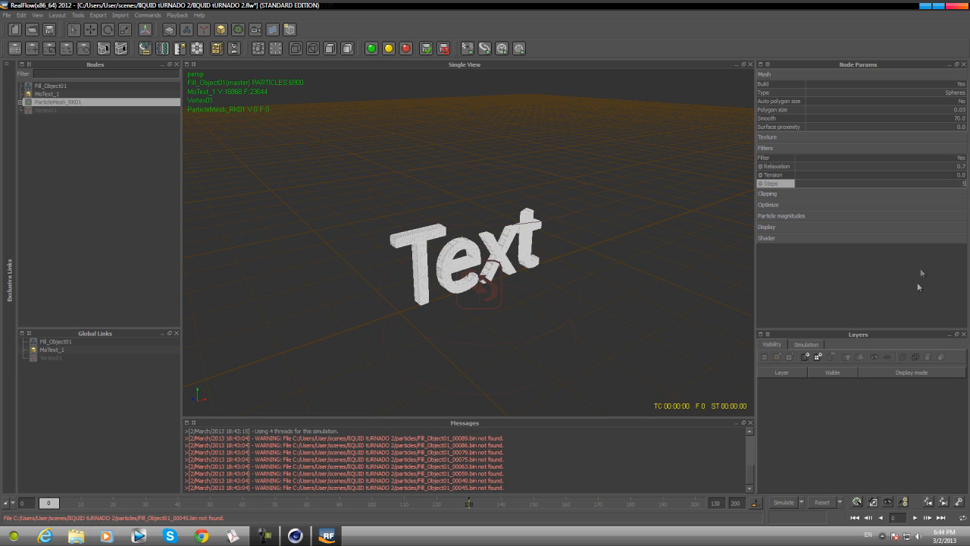
{"action": "key", "text": "Return"}
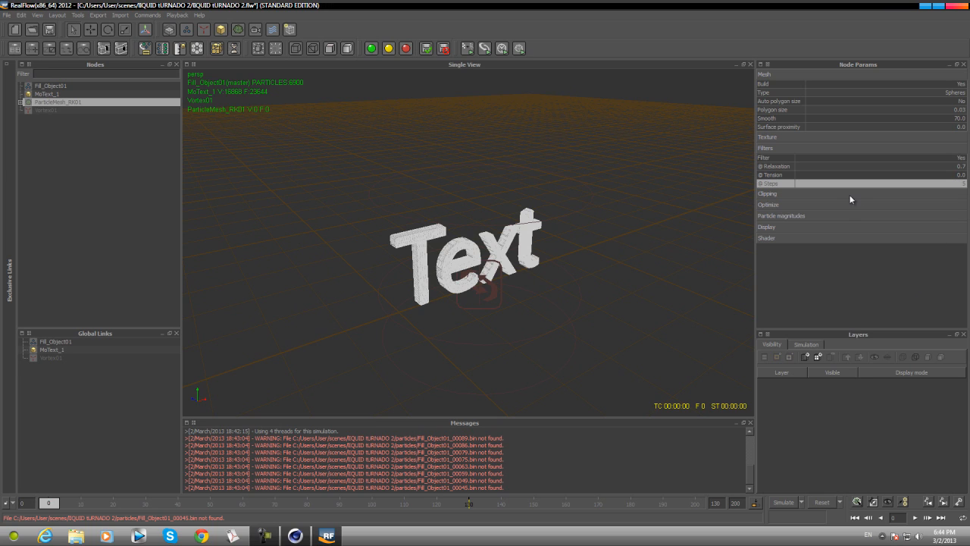
- Try using MoText_1 as the clipping object of the particle mesh
{"action": "left_click", "coordinate": [774, 194]}
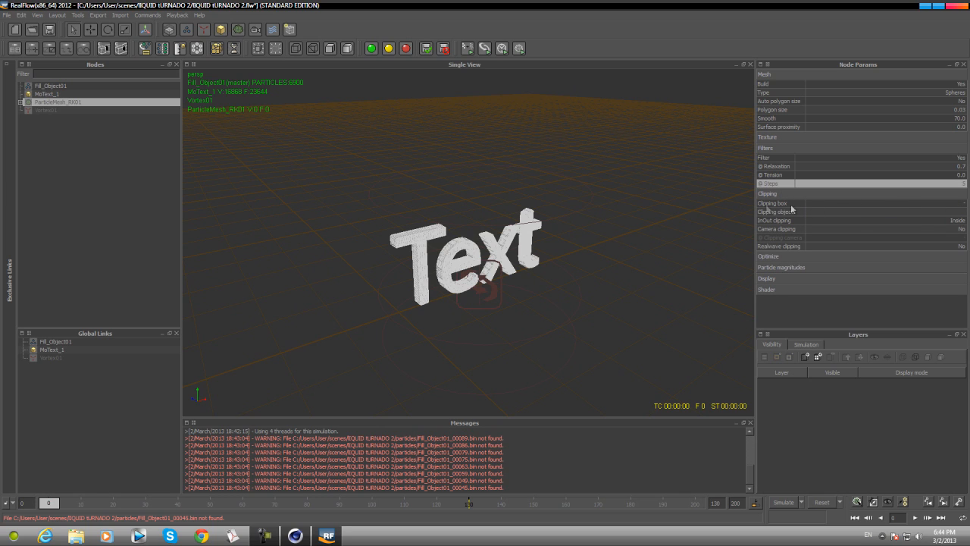
{"action": "left_click", "coordinate": [965, 211]}
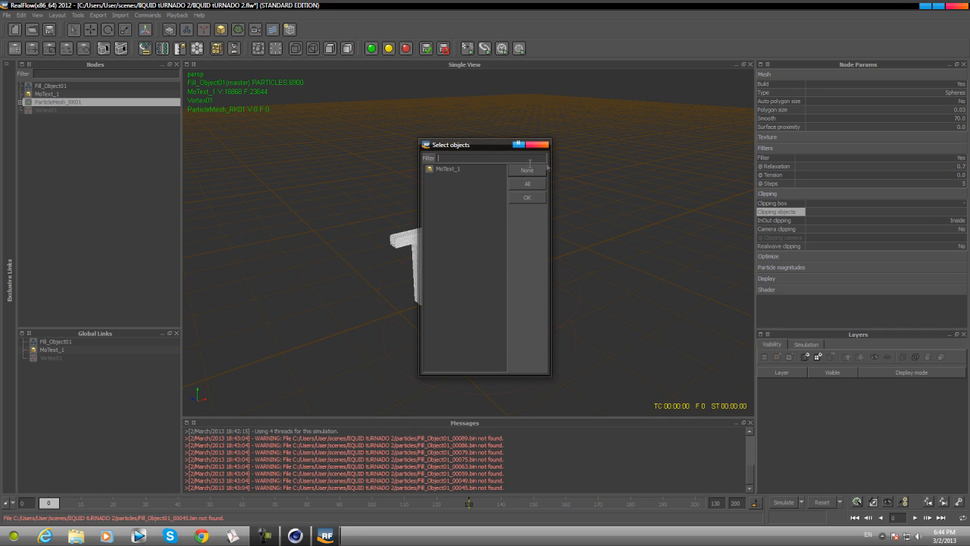
{"action": "left_click", "coordinate": [534, 198]}
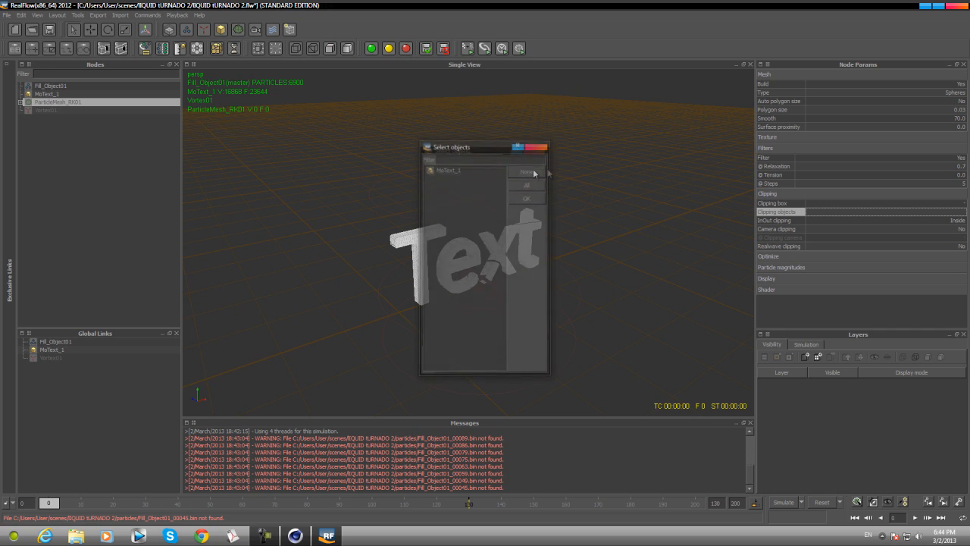
{"action": "left_click", "coordinate": [962, 213]}
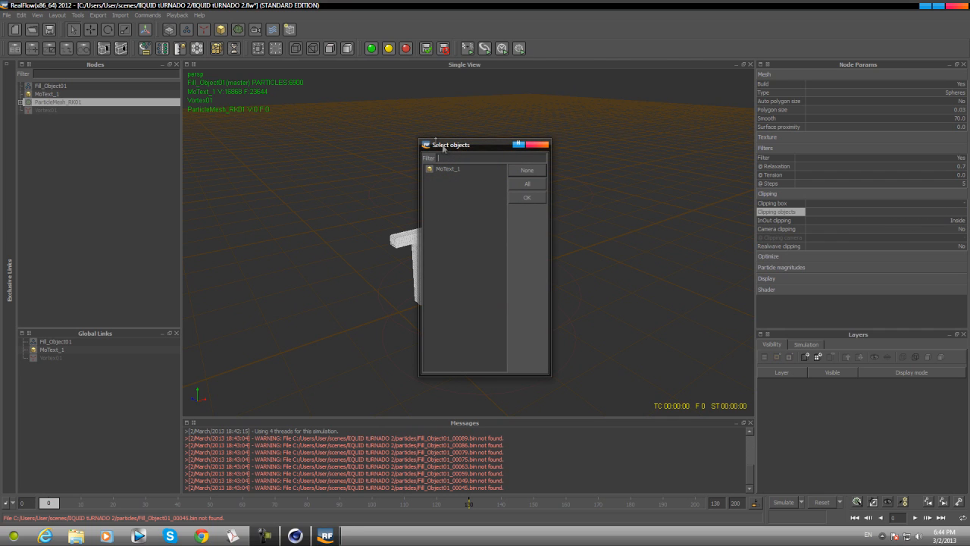
{"action": "left_click", "coordinate": [449, 169]}
{"action": "left_click", "coordinate": [534, 196]}
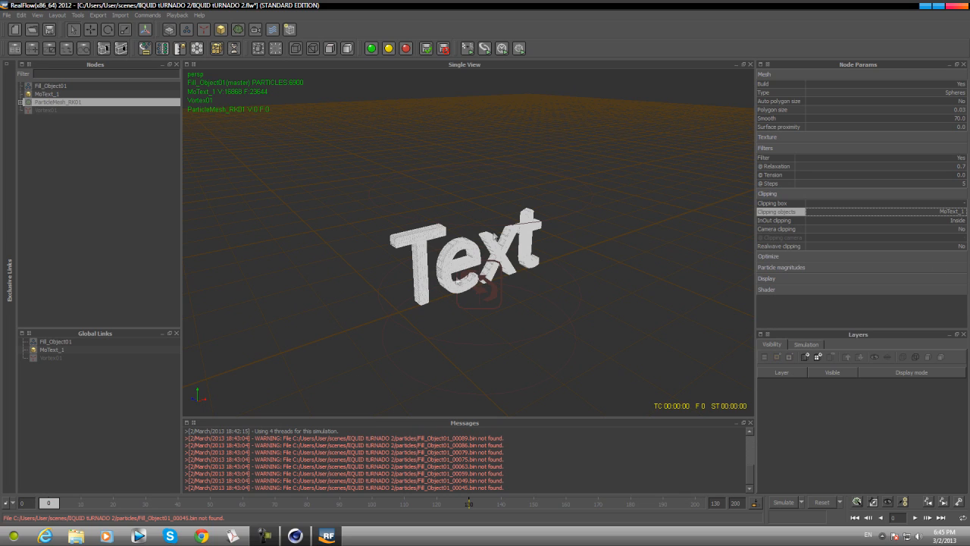
- Clear the particle mesh's clipping objects and collapse the Clipping settings
{"action": "left_click", "coordinate": [962, 213]}
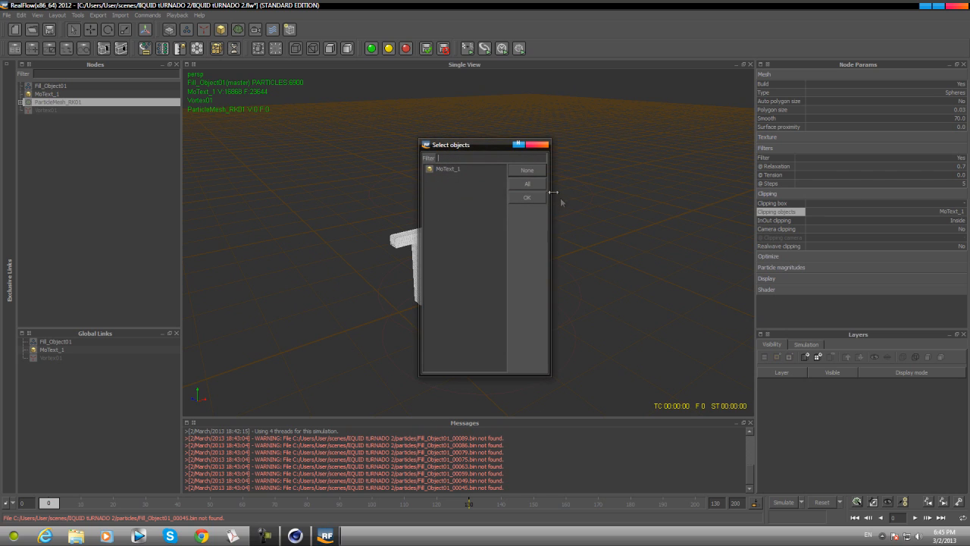
{"action": "left_click", "coordinate": [539, 146]}
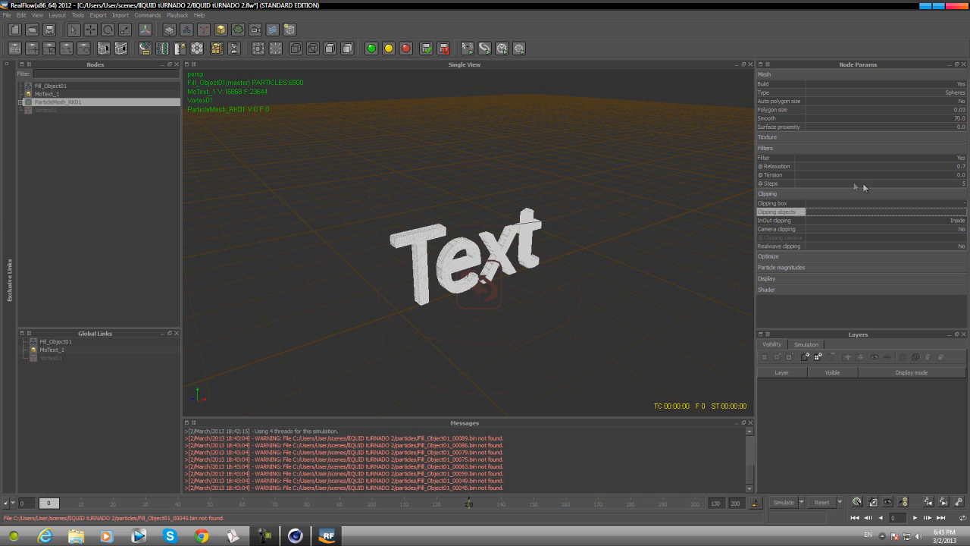
{"action": "left_click", "coordinate": [786, 195]}
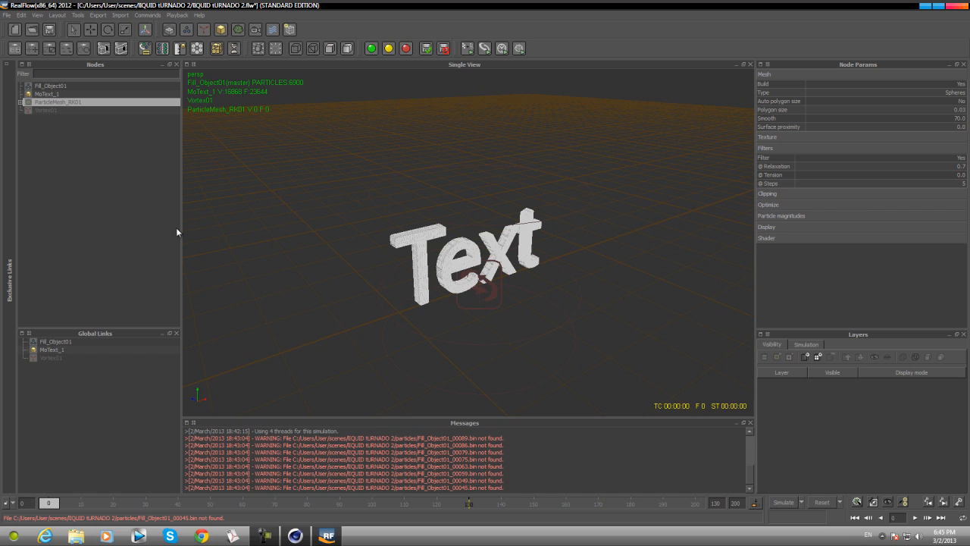
- Set MoText_1's Particle friction to 0.009 in its Particle Fluid Interaction settings
{"action": "left_click", "coordinate": [53, 94]}
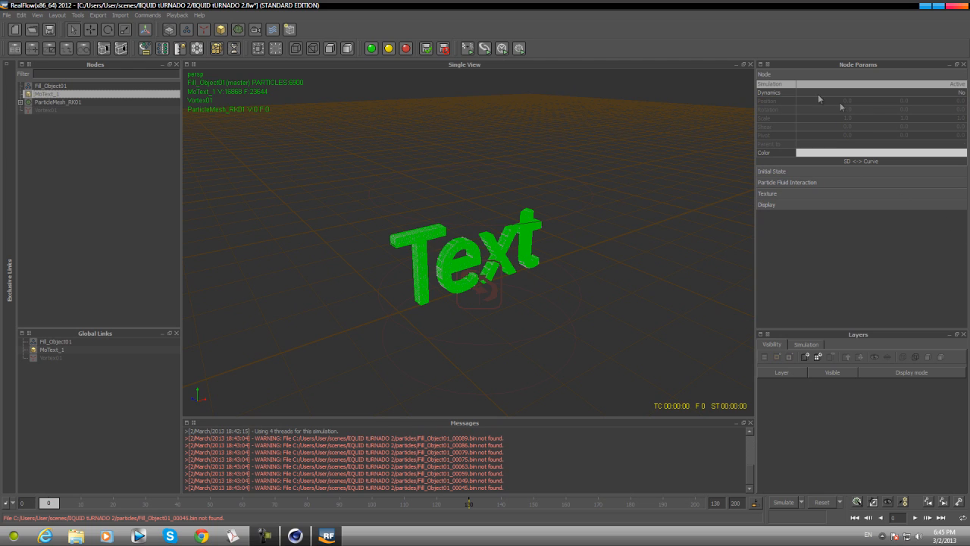
{"action": "left_click", "coordinate": [770, 172]}
{"action": "left_click", "coordinate": [794, 173]}
{"action": "left_click", "coordinate": [794, 182]}
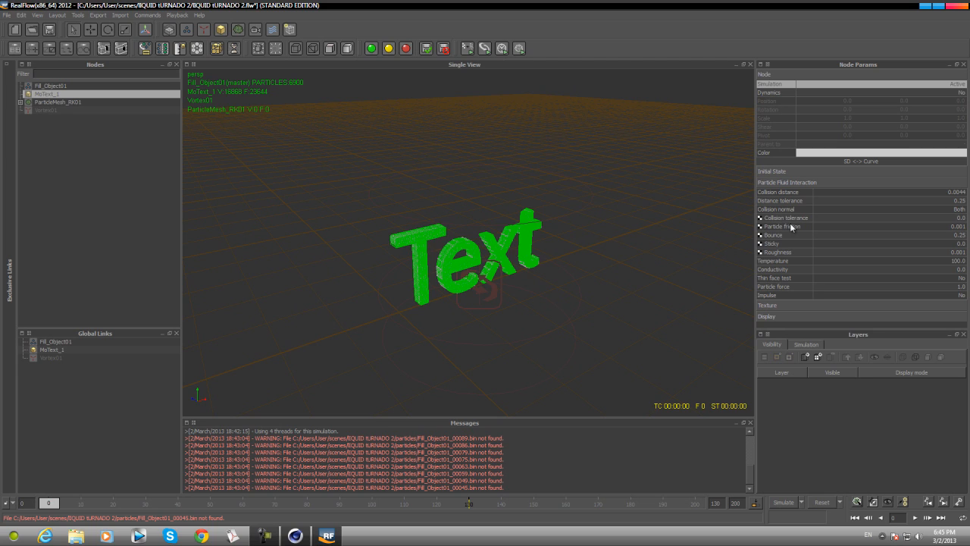
{"action": "double_click", "coordinate": [957, 227]}
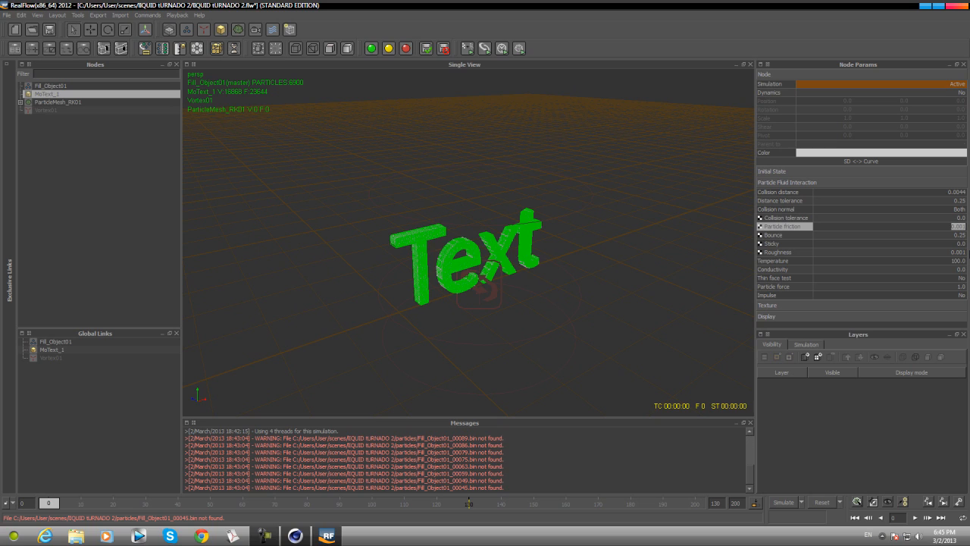
{"action": "type", "text": "."}
{"action": "key", "text": "Return"}
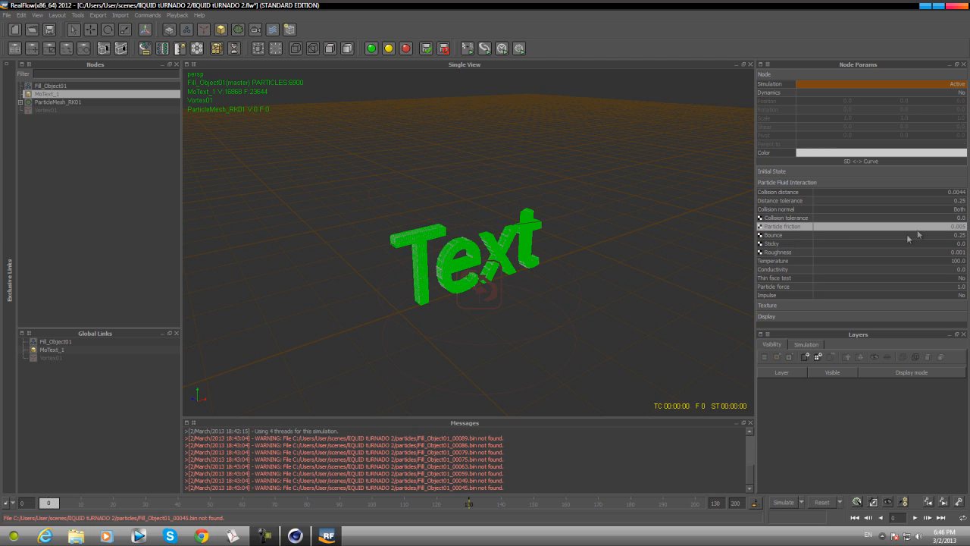
- Select the particle mesh and run the simulation to build the liquid mesh sequence
{"action": "left_click", "coordinate": [61, 103]}
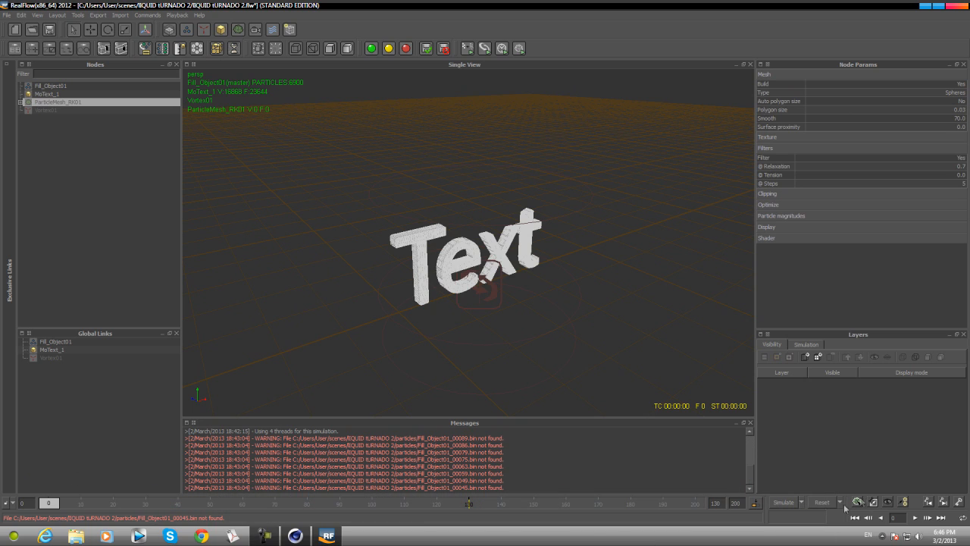
{"action": "left_click", "coordinate": [779, 501]}
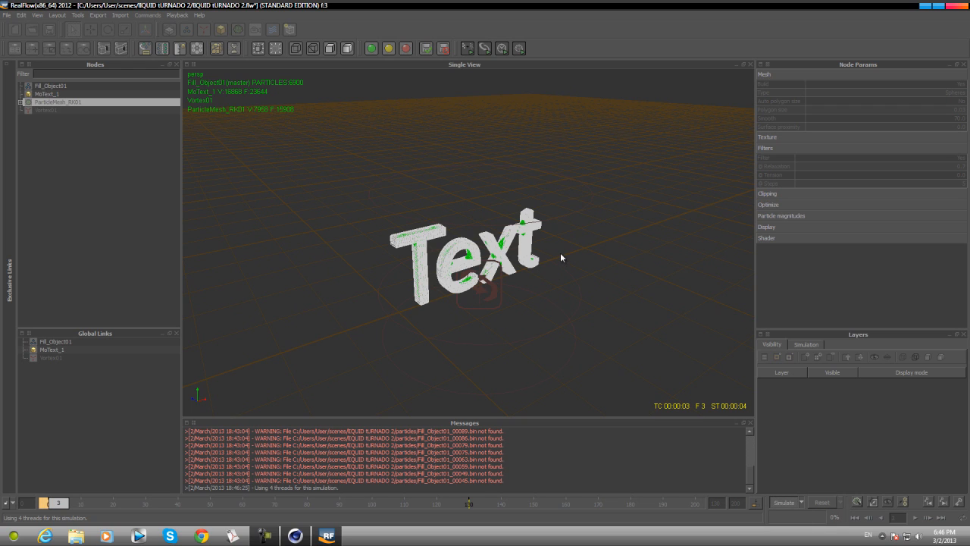
{"action": "left_click", "coordinate": [264, 536]}
{"action": "left_click", "coordinate": [922, 489]}
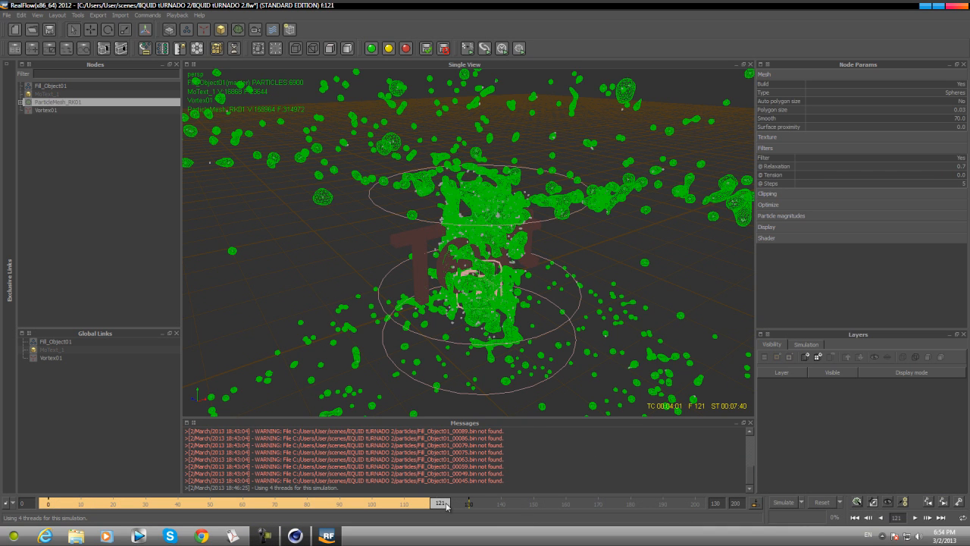
- Save the simulated project and close RealFlow
{"action": "mouse_move", "coordinate": [443, 508]}
{"action": "left_mouse_down"}
{"action": "mouse_move", "coordinate": [53, 503]}
{"action": "mouse_move", "coordinate": [185, 502]}
{"action": "mouse_move", "coordinate": [396, 478]}
{"action": "mouse_move", "coordinate": [458, 460]}
{"action": "mouse_move", "coordinate": [442, 465]}
{"action": "left_mouse_up"}
{"action": "left_click", "coordinate": [7, 15]}
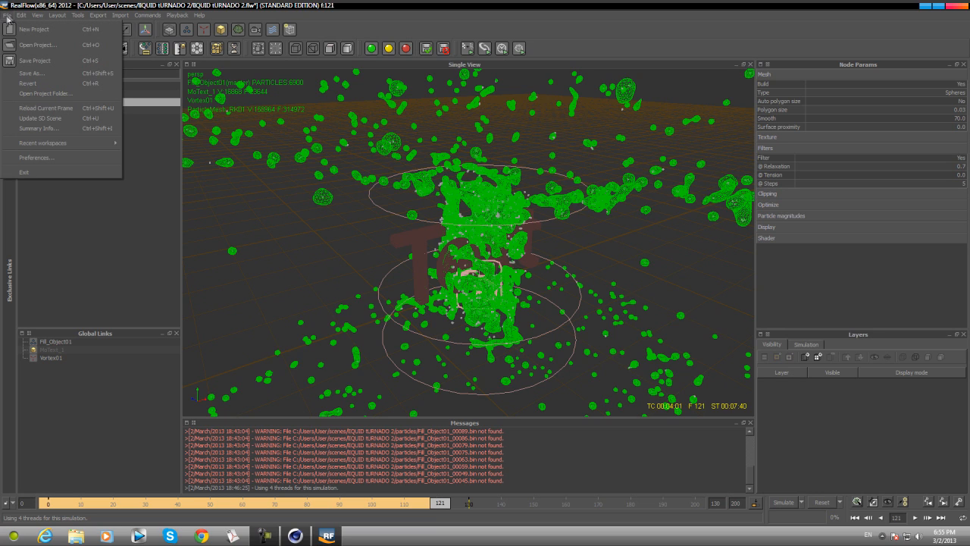
{"action": "left_click", "coordinate": [42, 60]}
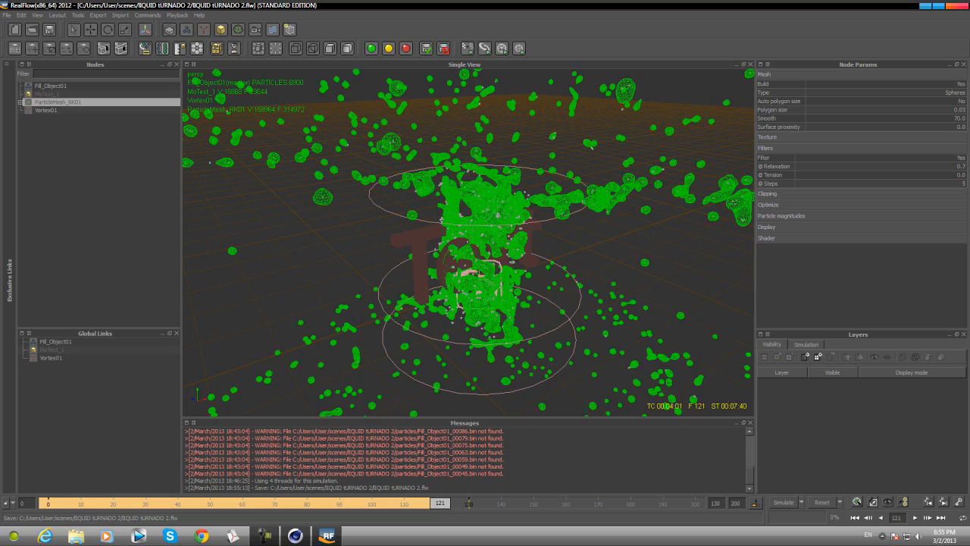
{"action": "left_click", "coordinate": [961, 7]}
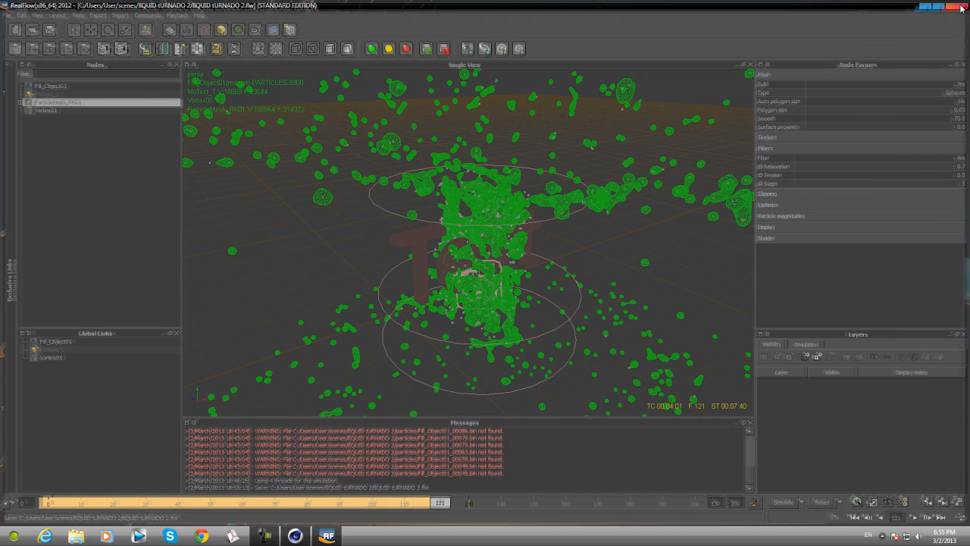
- Switch to CINEMA 4D and add a RealFlow Mesh Importer object to the scene containing the text
{"action": "left_click", "coordinate": [294, 535]}
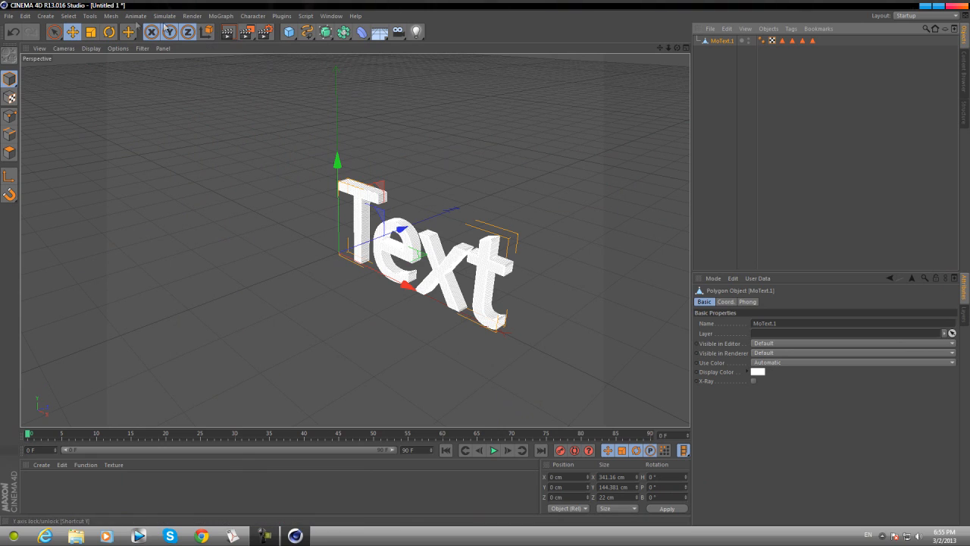
{"action": "left_click", "coordinate": [282, 16]}
{"action": "mouse_move", "coordinate": [301, 47]}
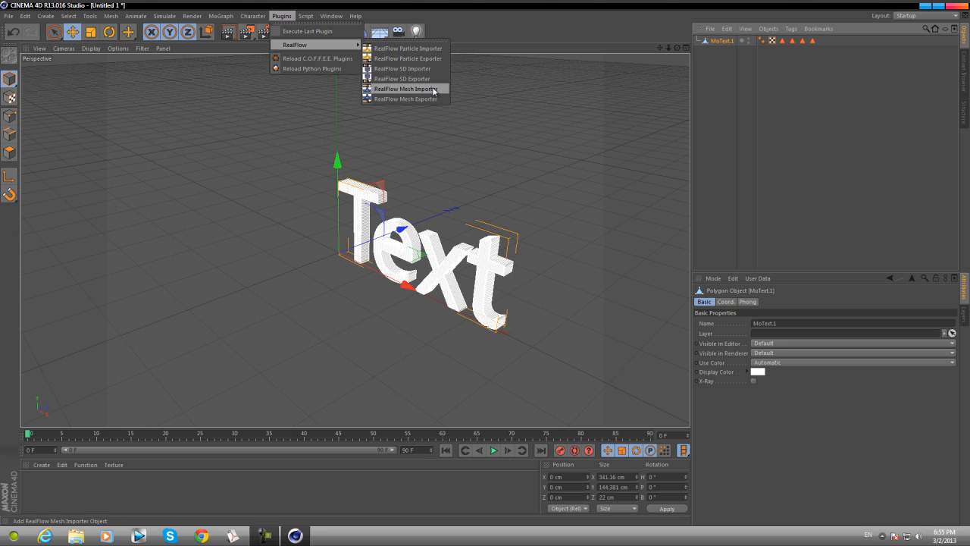
{"action": "left_click", "coordinate": [406, 88]}
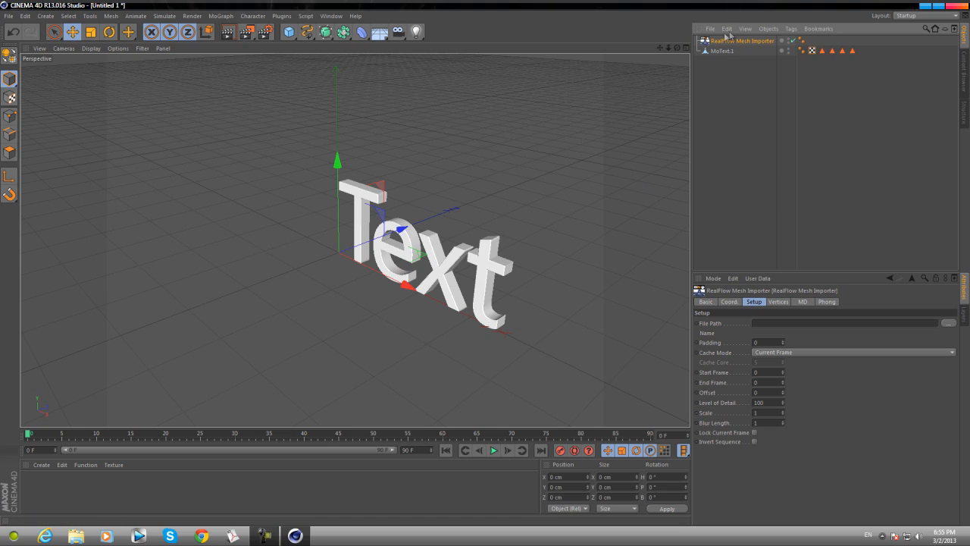
- Try to load ParticleMesh_RK01_00002.bin from the lIQUID tURNADO 2 project's meshes folder into the mesh importer
{"action": "left_click", "coordinate": [949, 324]}
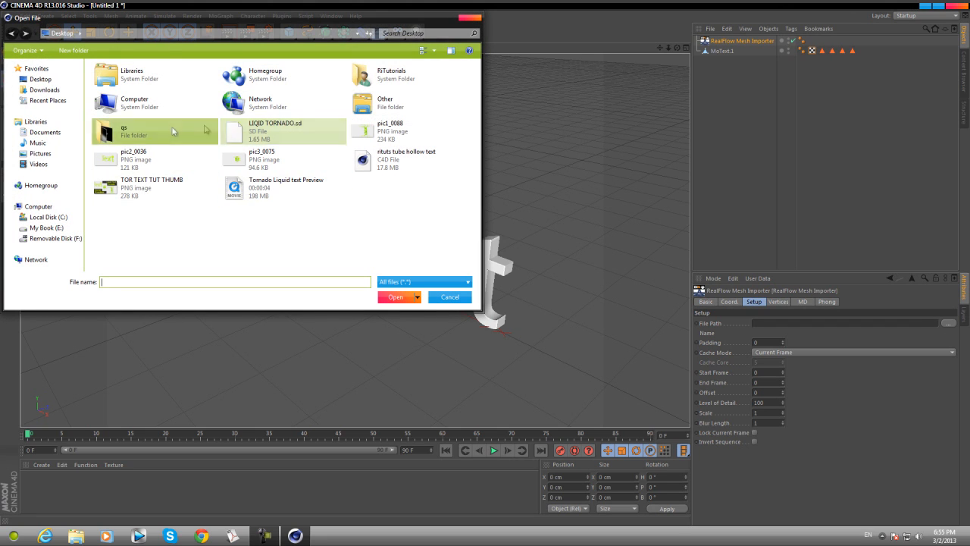
{"action": "left_click", "coordinate": [40, 218]}
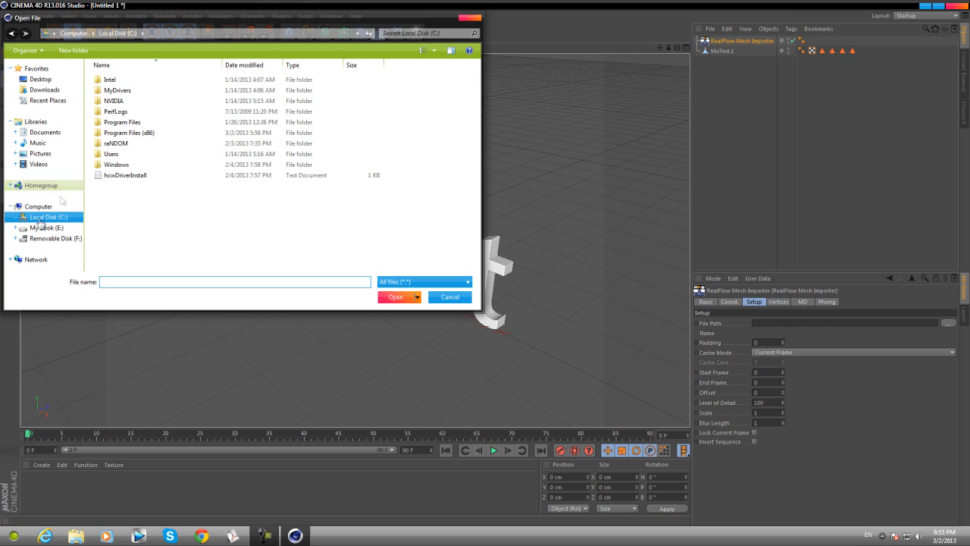
{"action": "double_click", "coordinate": [121, 154]}
{"action": "left_click", "coordinate": [126, 103]}
{"action": "double_click", "coordinate": [127, 102]}
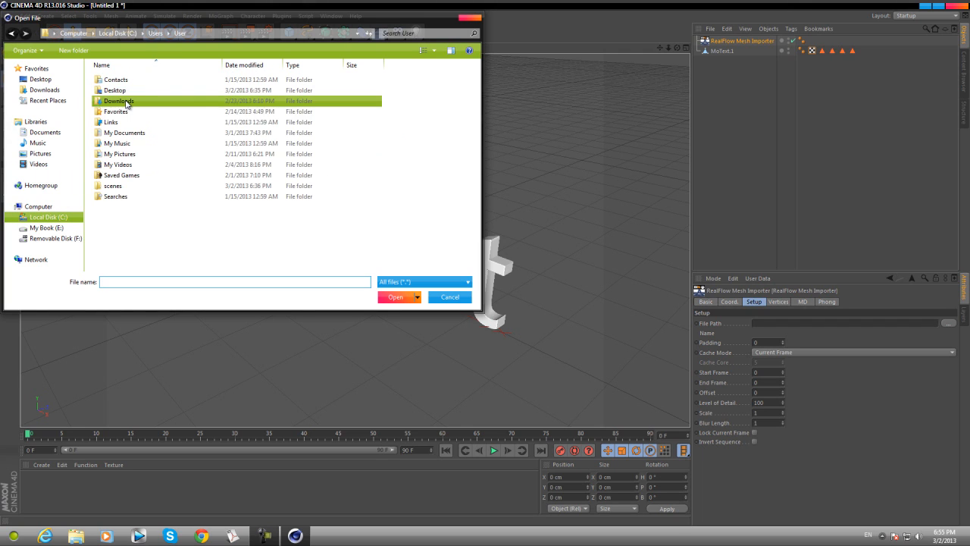
{"action": "double_click", "coordinate": [129, 187]}
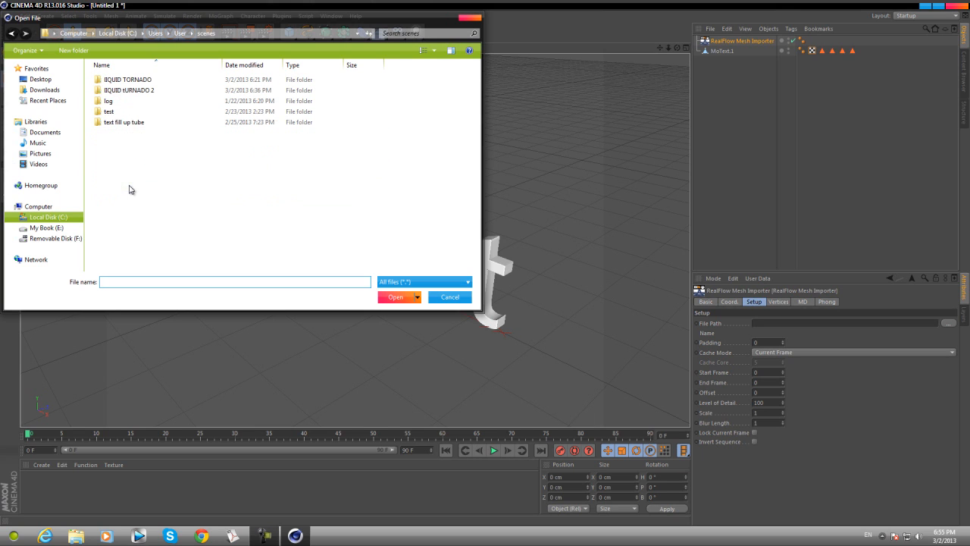
{"action": "double_click", "coordinate": [161, 90]}
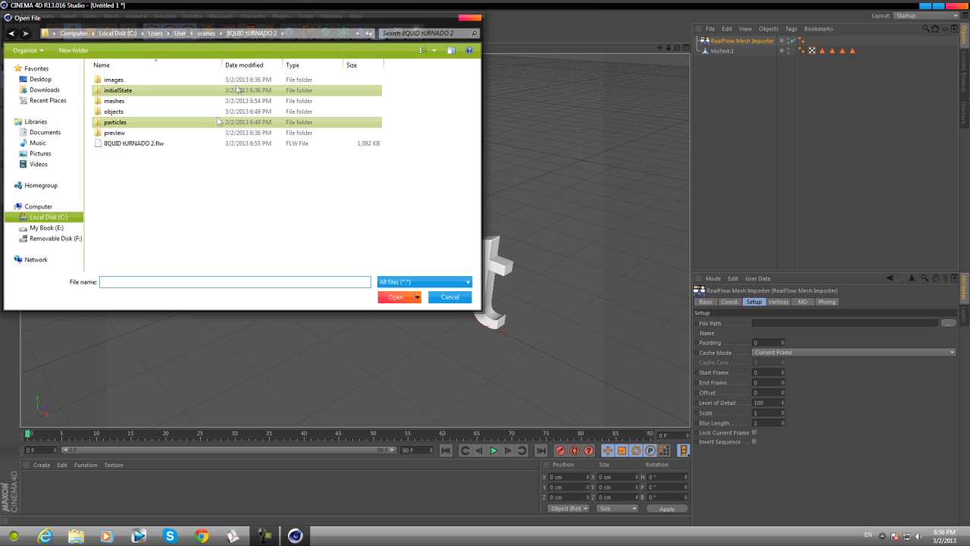
{"action": "double_click", "coordinate": [149, 102]}
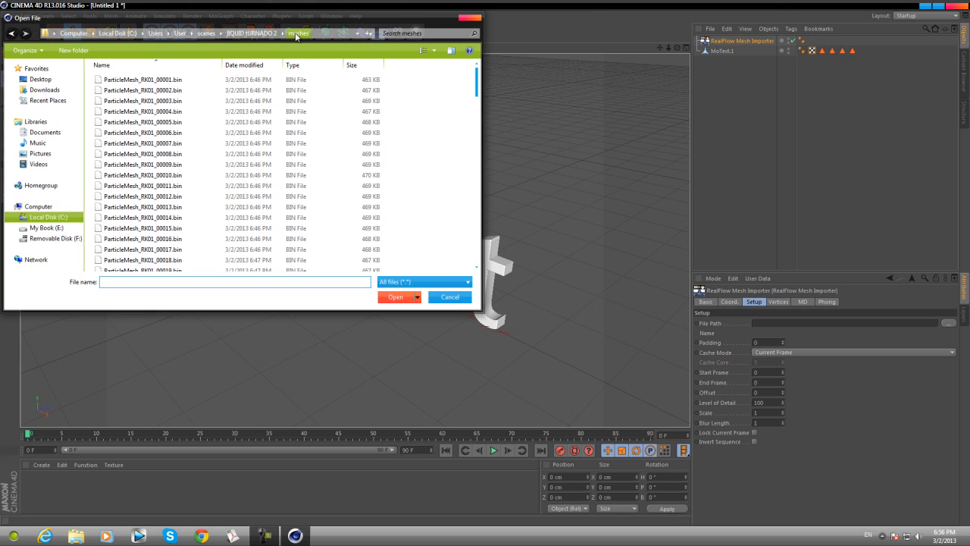
{"action": "scroll", "coordinate": [152, 98], "scroll_direction": "down", "scroll_amount": 20}
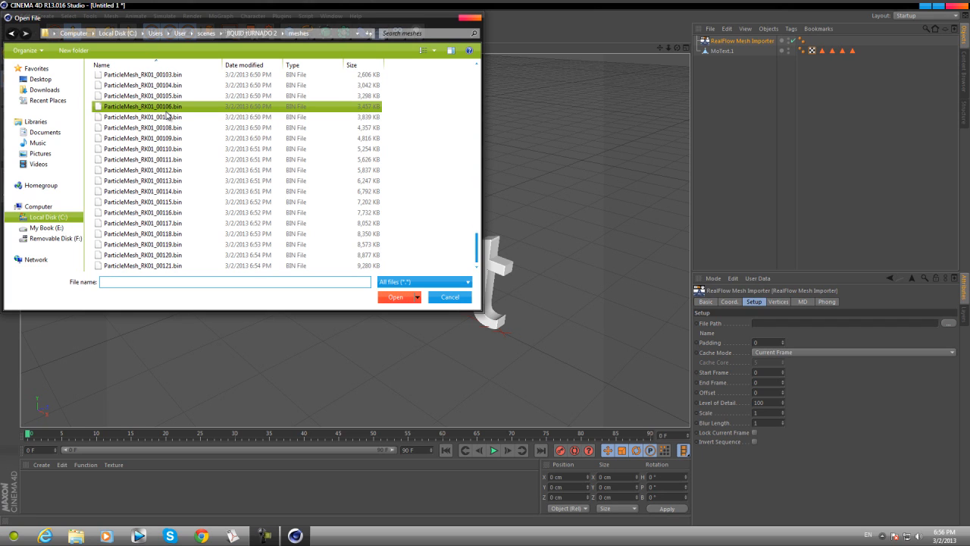
{"action": "scroll", "coordinate": [167, 115], "scroll_direction": "up", "scroll_amount": 16}
{"action": "scroll", "coordinate": [167, 116], "scroll_direction": "up", "scroll_amount": 13}
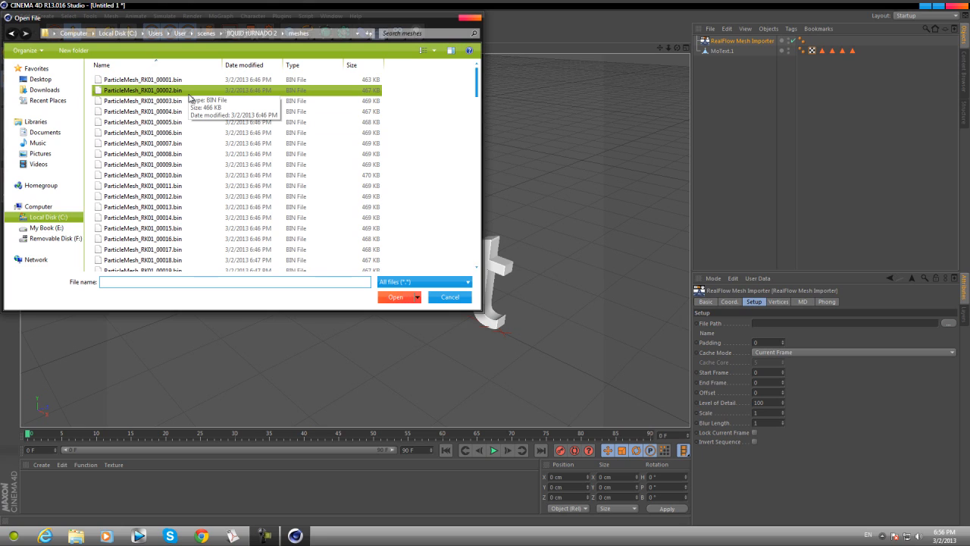
{"action": "left_click", "coordinate": [193, 93]}
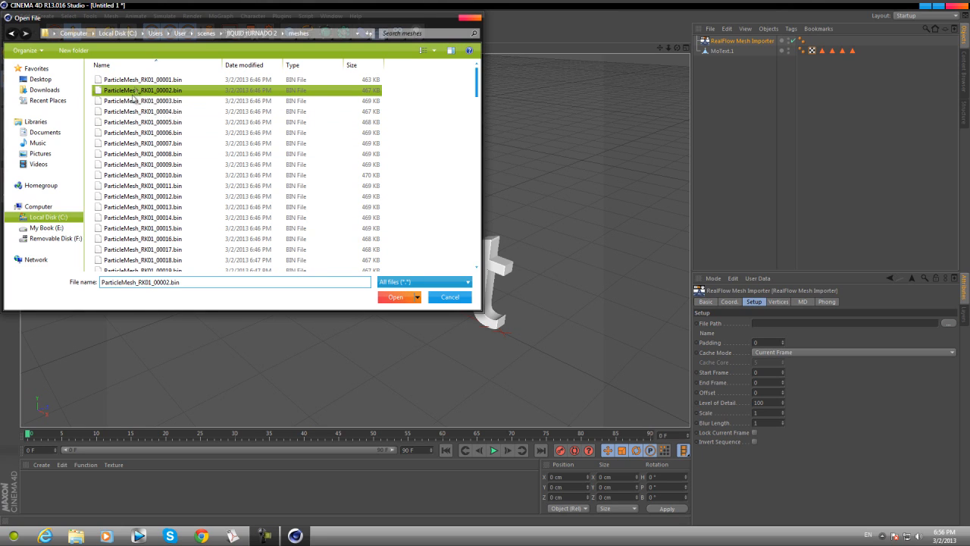
{"action": "left_click", "coordinate": [395, 299]}
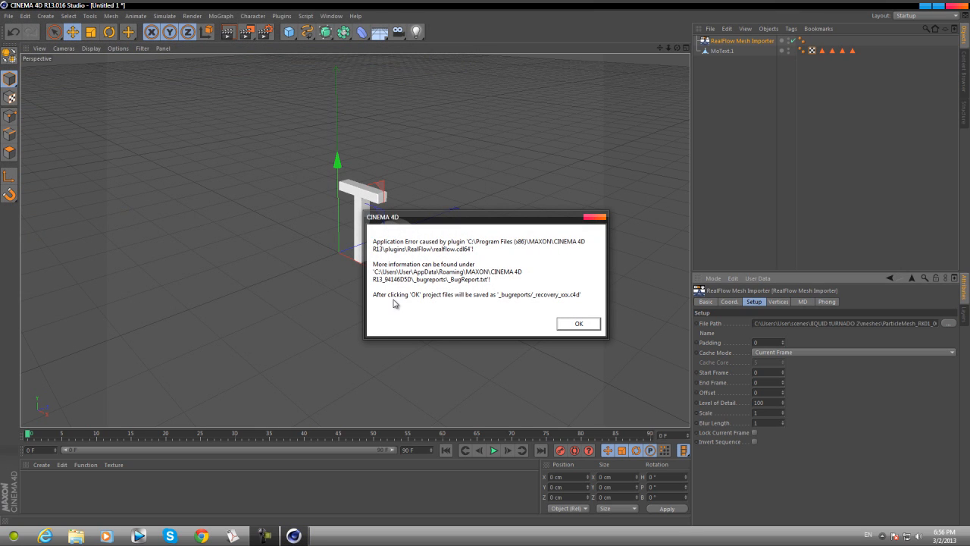
- Dismiss the application error, restart CINEMA 4D and decline sending the bug report
{"action": "left_click", "coordinate": [578, 324]}
{"action": "left_click", "coordinate": [243, 500]}
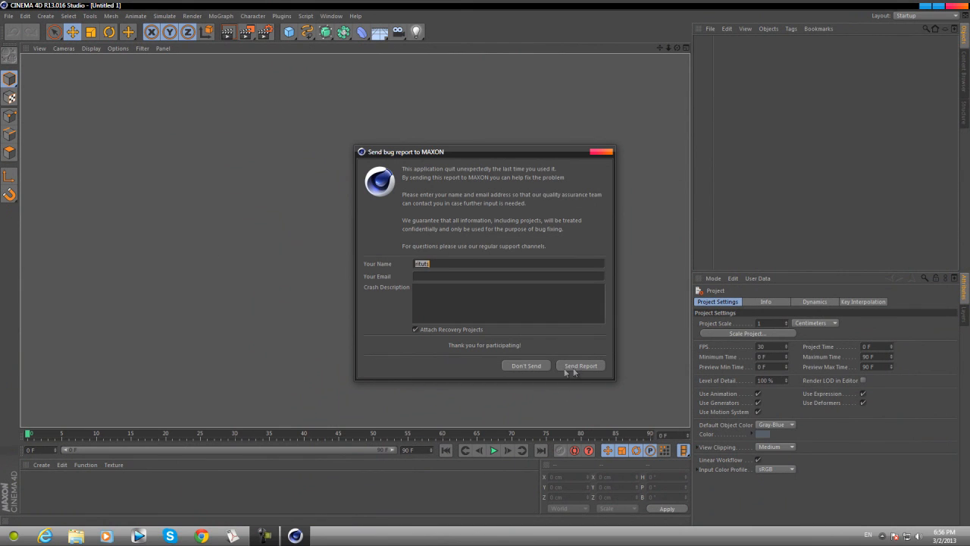
{"action": "left_click", "coordinate": [529, 365]}
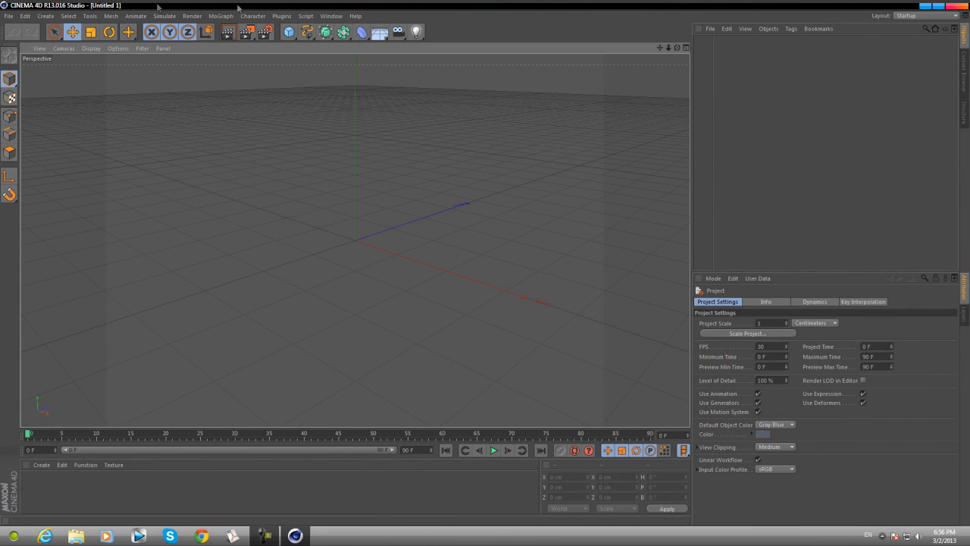
- Add a RealFlow Mesh Importer object to the empty scene
{"action": "left_click", "coordinate": [281, 16]}
{"action": "mouse_move", "coordinate": [301, 47]}
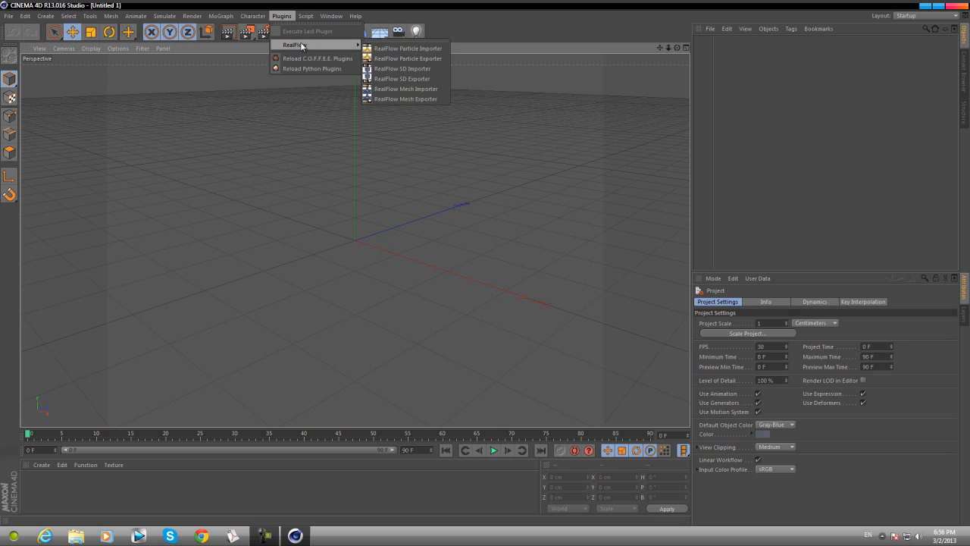
{"action": "left_click", "coordinate": [427, 89]}
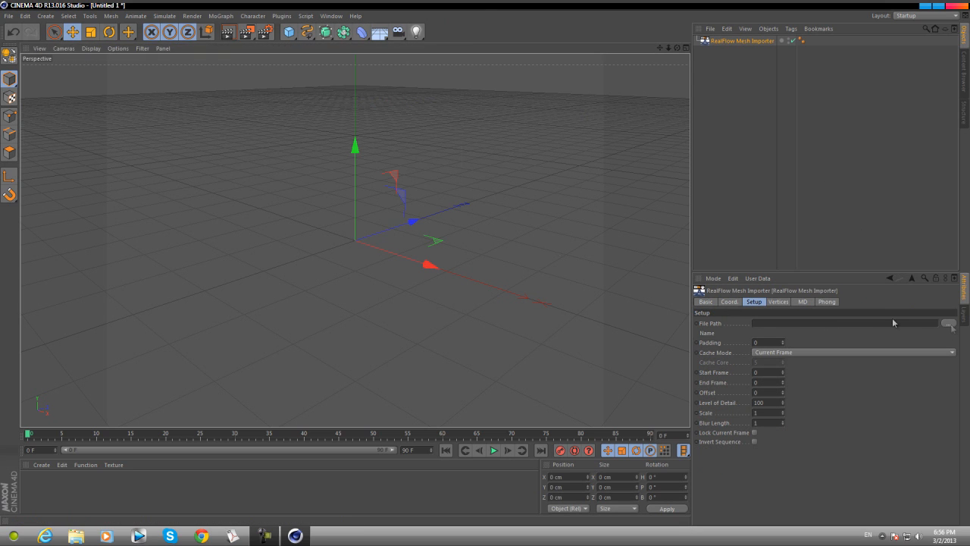
- Load ParticleMesh_RK01_00003.bin from the lIQUID tURNADO 2 project's meshes folder as the mesh importer's file path
{"action": "left_click", "coordinate": [948, 324]}
{"action": "left_click", "coordinate": [53, 220]}
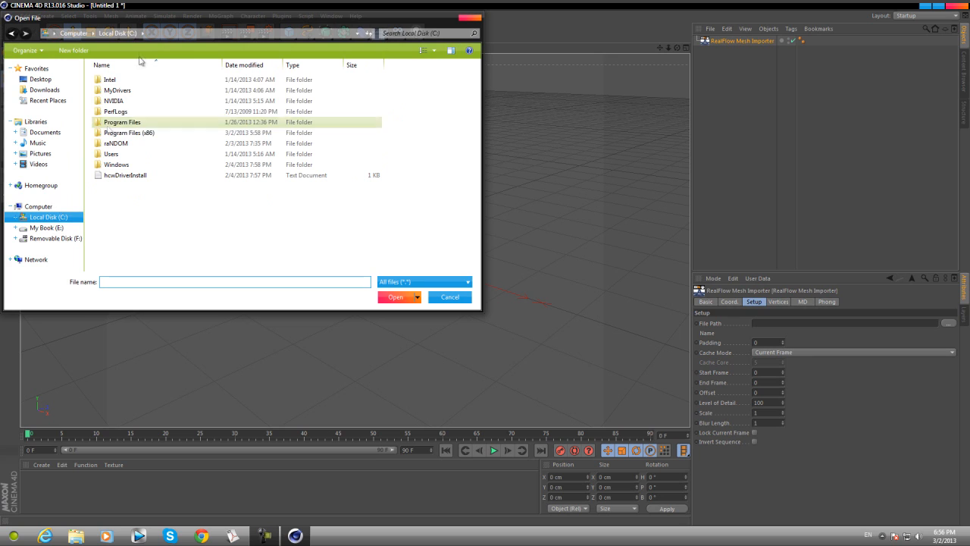
{"action": "double_click", "coordinate": [138, 154]}
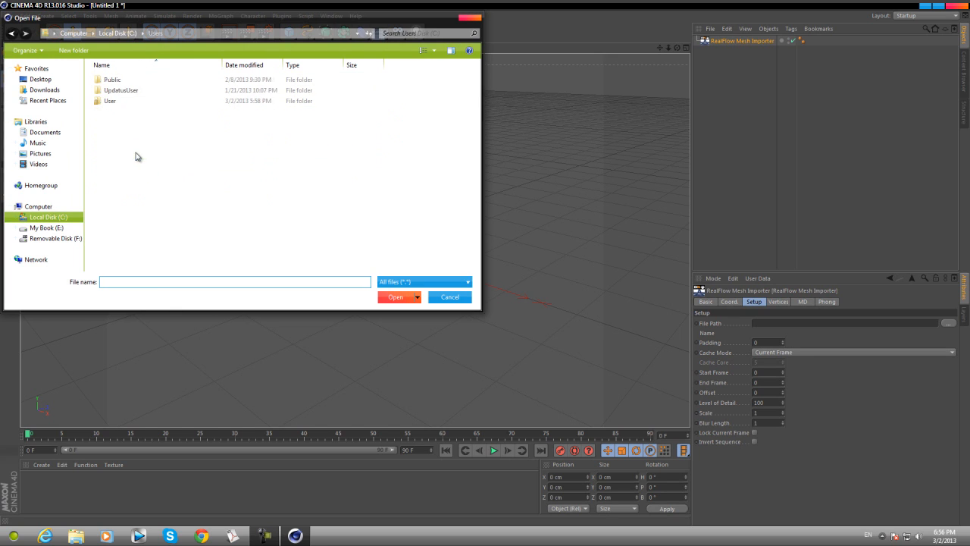
{"action": "double_click", "coordinate": [121, 100]}
{"action": "double_click", "coordinate": [133, 186]}
{"action": "double_click", "coordinate": [138, 92]}
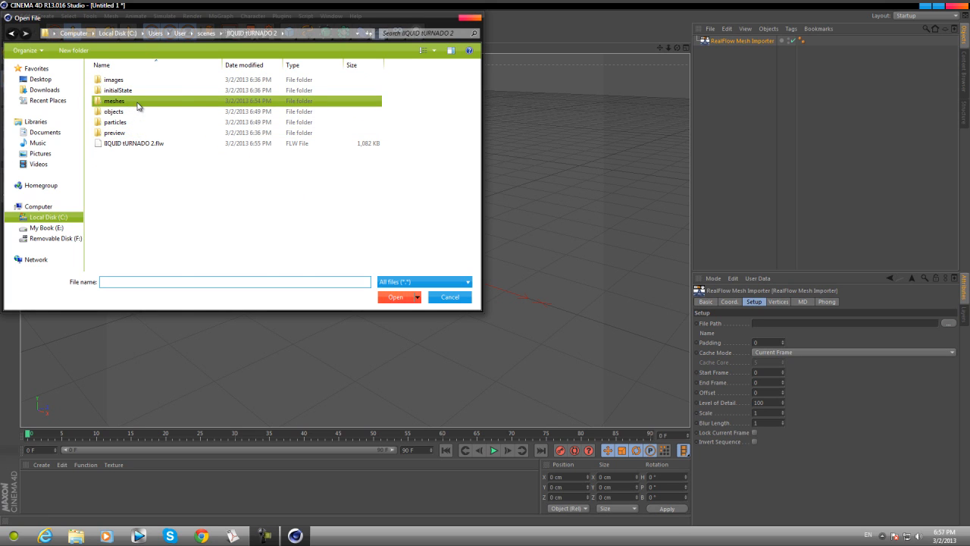
{"action": "double_click", "coordinate": [134, 101]}
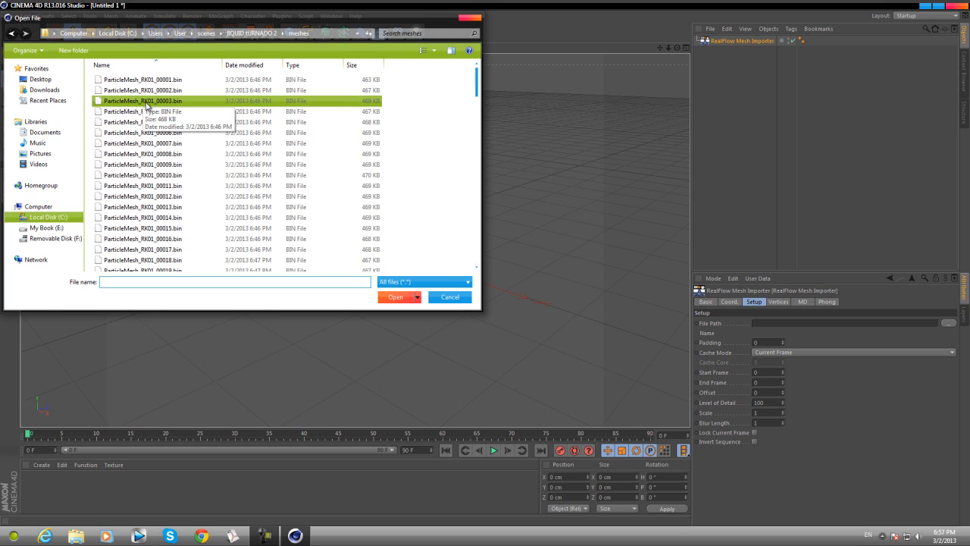
{"action": "left_click", "coordinate": [126, 105]}
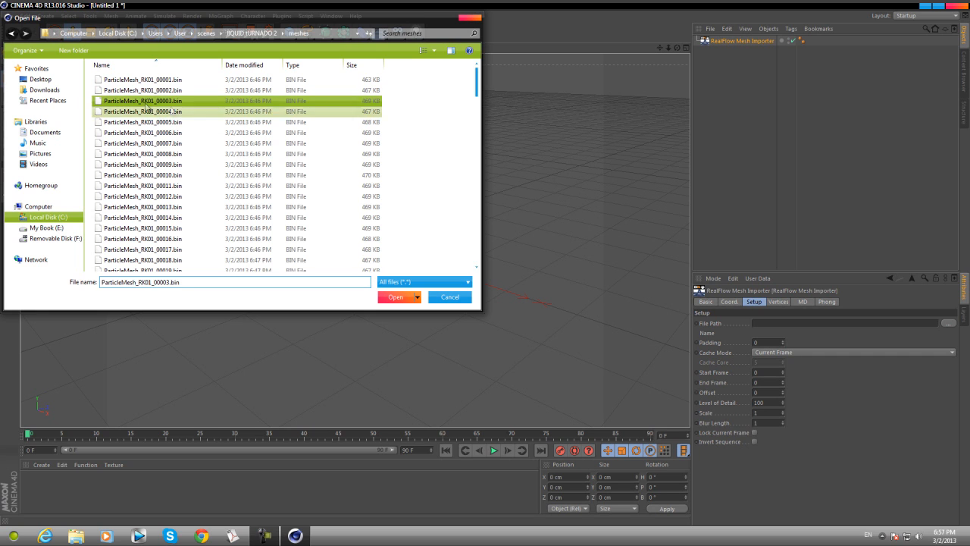
{"action": "left_click", "coordinate": [395, 298]}
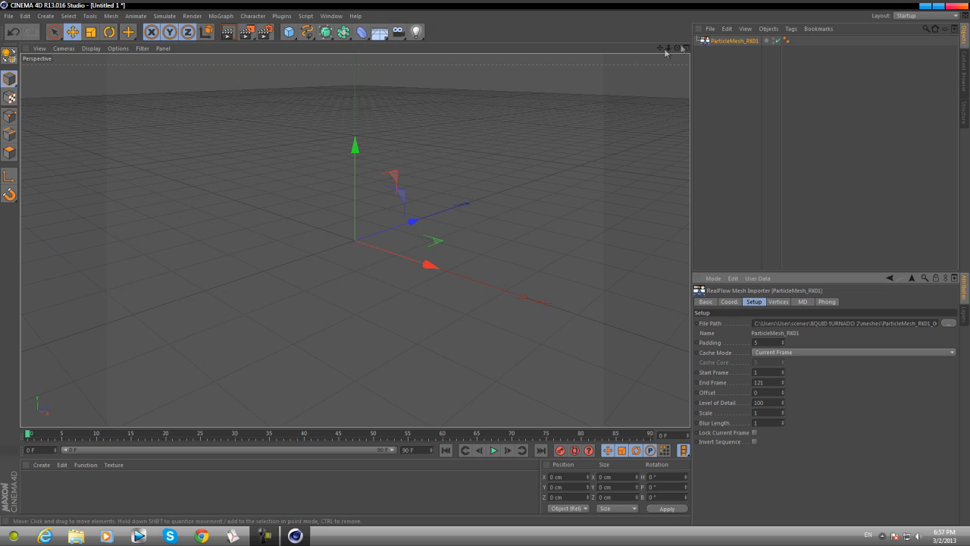
- Extend the timeline and its preview range to 120 frames, then scrub the imported mesh animation through to frame 120
{"action": "left_click_drag", "start_coordinate": [28, 433], "coordinate": [516, 400]}
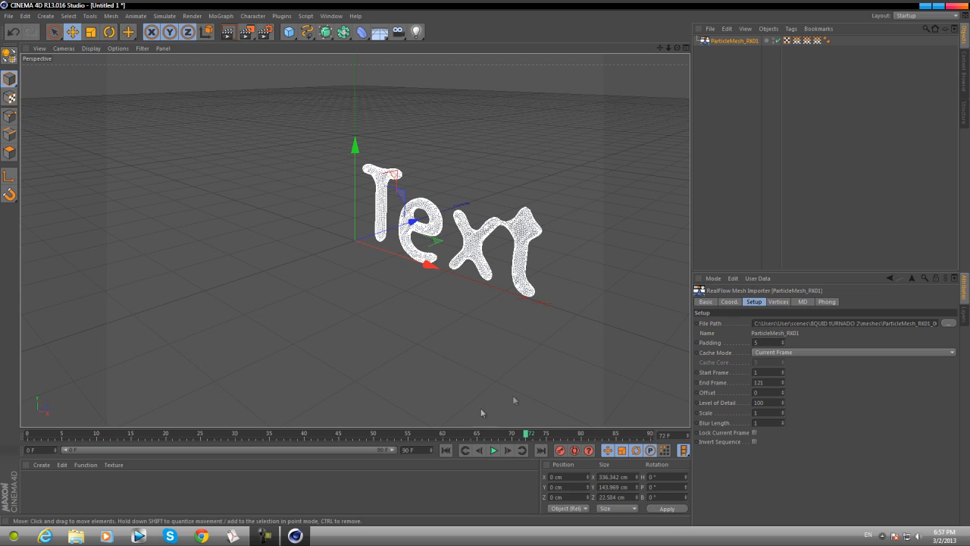
{"action": "left_click", "coordinate": [419, 451]}
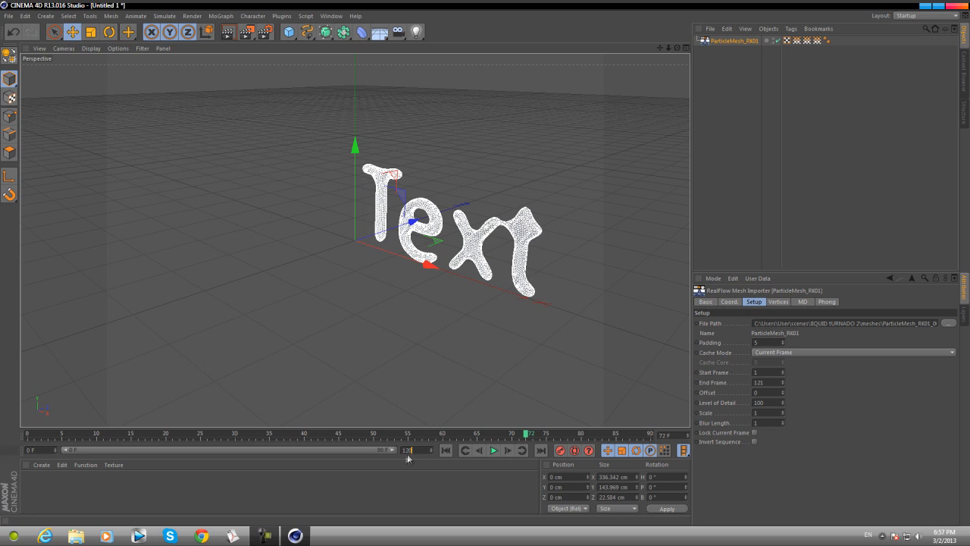
{"action": "left_click", "coordinate": [409, 496]}
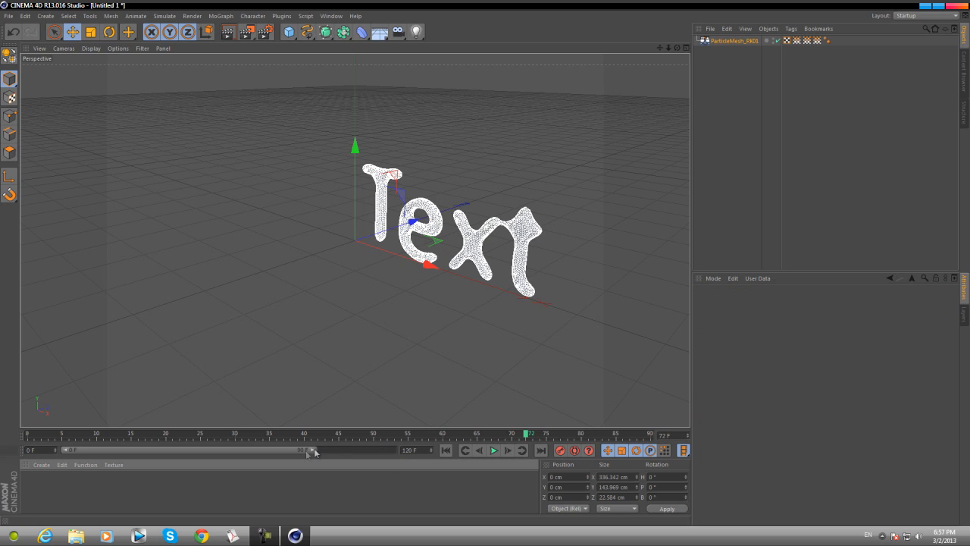
{"action": "left_click_drag", "start_coordinate": [269, 455], "coordinate": [426, 451]}
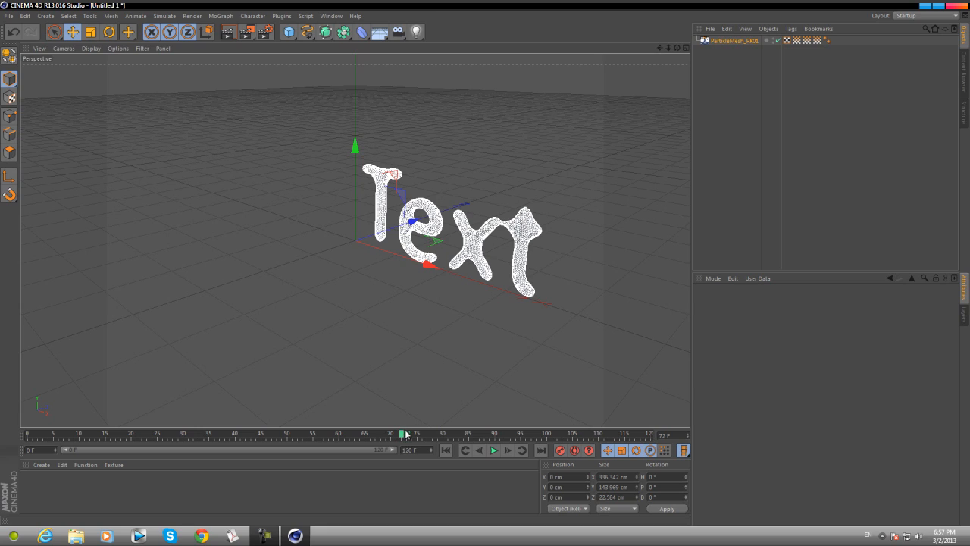
{"action": "left_click_drag", "start_coordinate": [405, 433], "coordinate": [679, 425]}
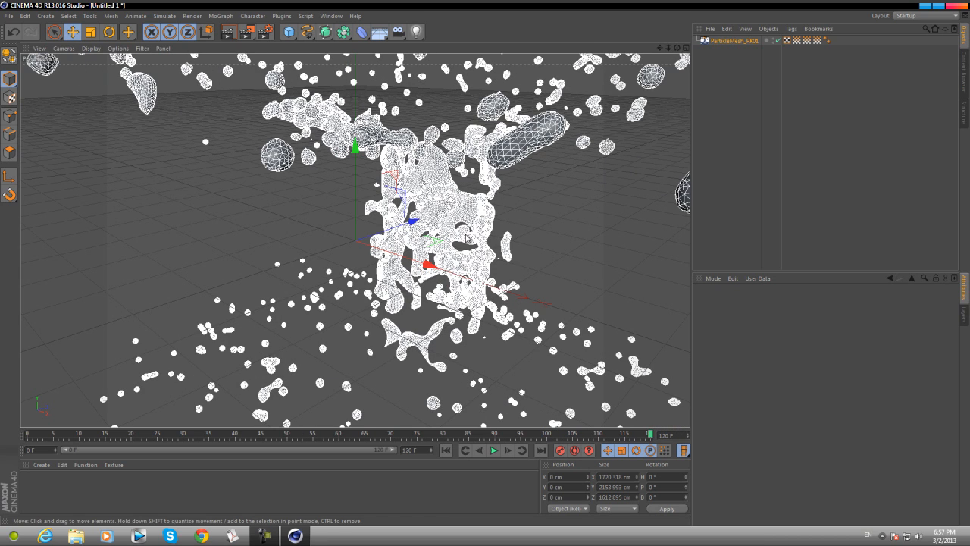
{"action": "left_click", "coordinate": [586, 205]}
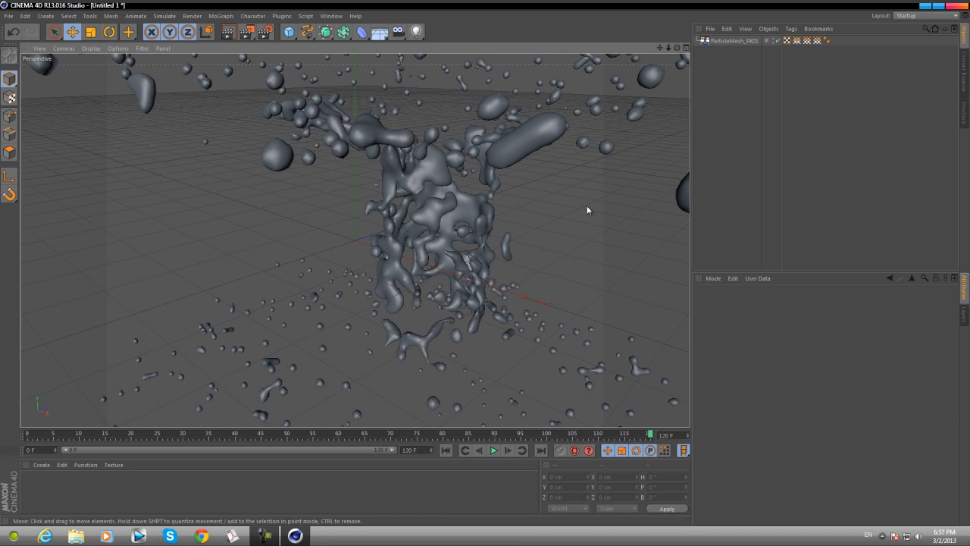
- Create a new material and set its color to bright cyan with RGB 0, 221, 255
{"action": "double_click", "coordinate": [44, 490]}
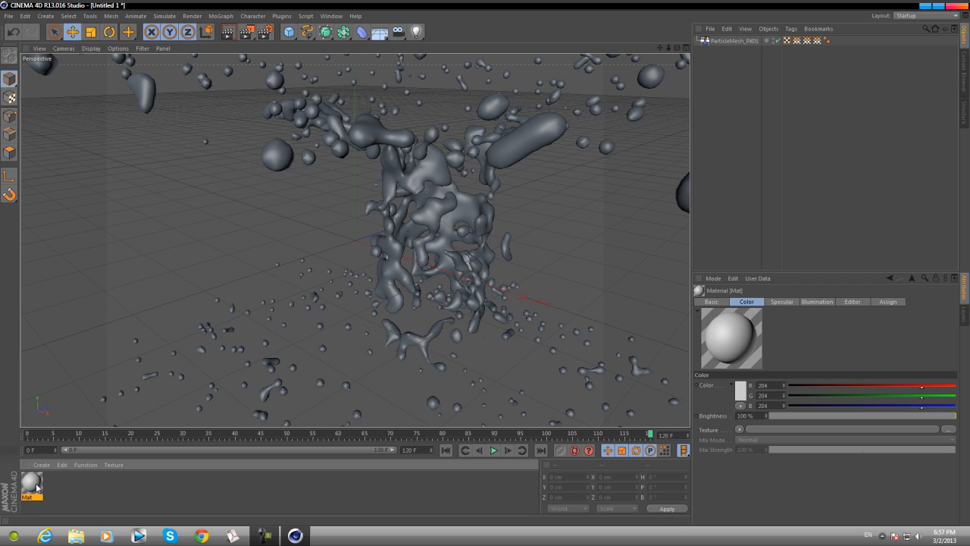
{"action": "double_click", "coordinate": [35, 486]}
{"action": "left_click", "coordinate": [269, 126]}
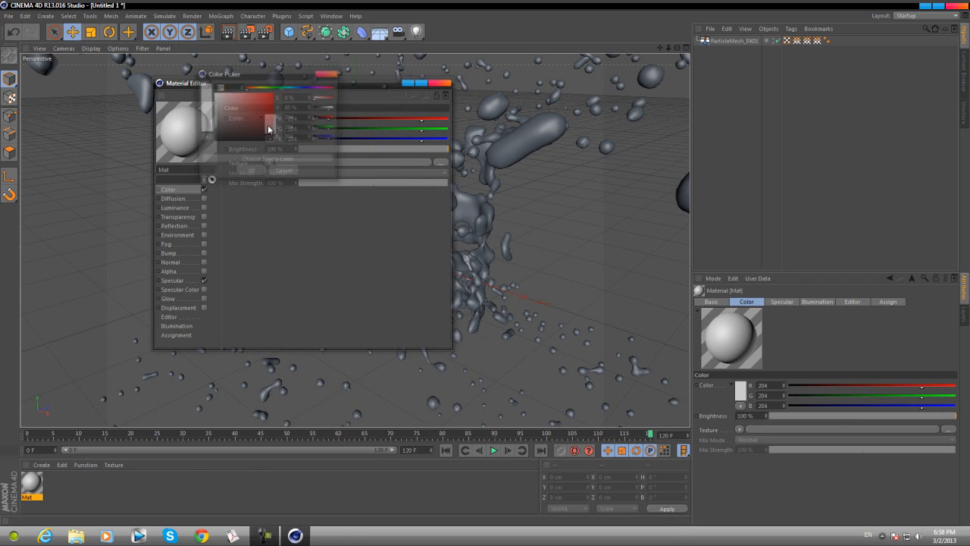
{"action": "left_click_drag", "start_coordinate": [253, 88], "coordinate": [291, 88]}
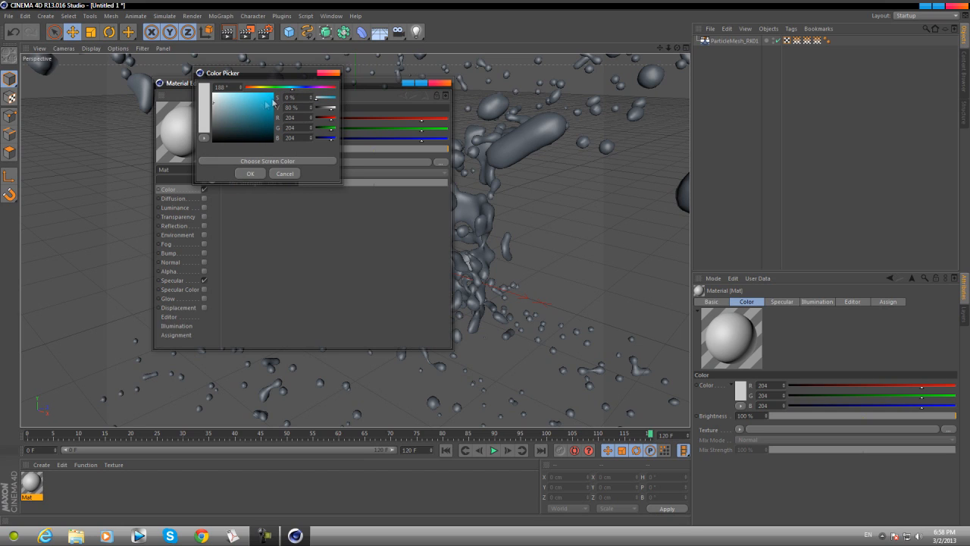
{"action": "left_click_drag", "start_coordinate": [261, 106], "coordinate": [290, 87]}
{"action": "left_click", "coordinate": [251, 174]}
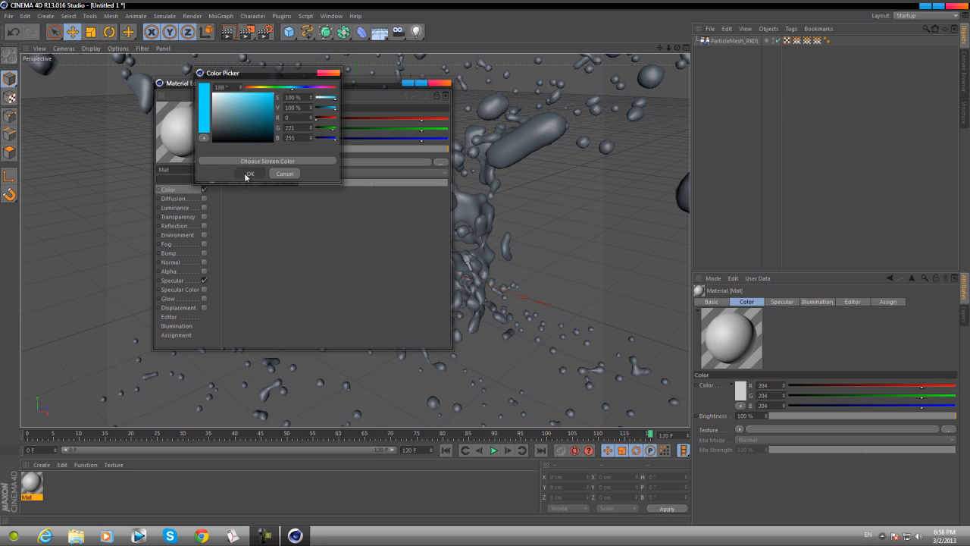
- Enable the material's reflection with 1% brightness, a Fresnel texture and 40% mix strength
{"action": "left_click", "coordinate": [203, 227]}
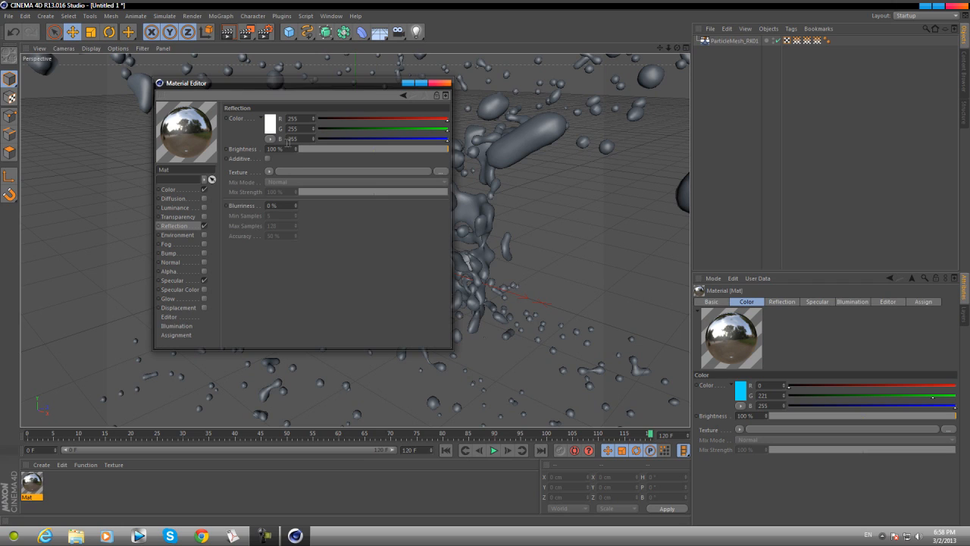
{"action": "left_click_drag", "start_coordinate": [296, 150], "coordinate": [296, 151]}
{"action": "left_click", "coordinate": [269, 173]}
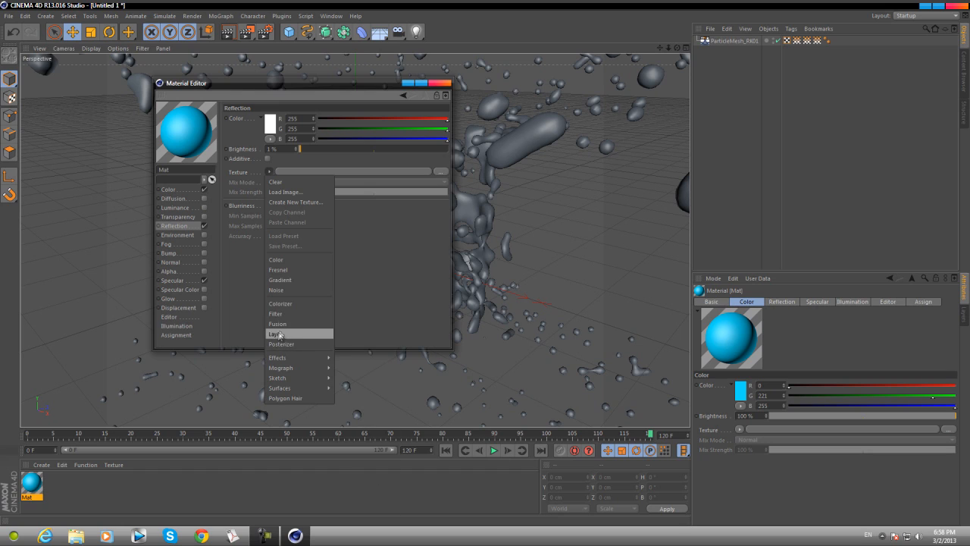
{"action": "left_click", "coordinate": [282, 270]}
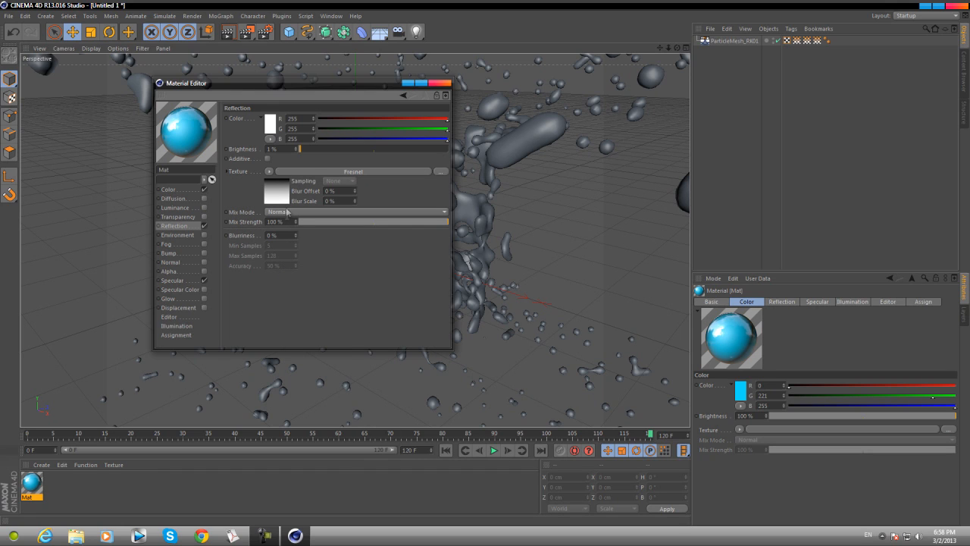
{"action": "left_click_drag", "start_coordinate": [297, 225], "coordinate": [297, 223]}
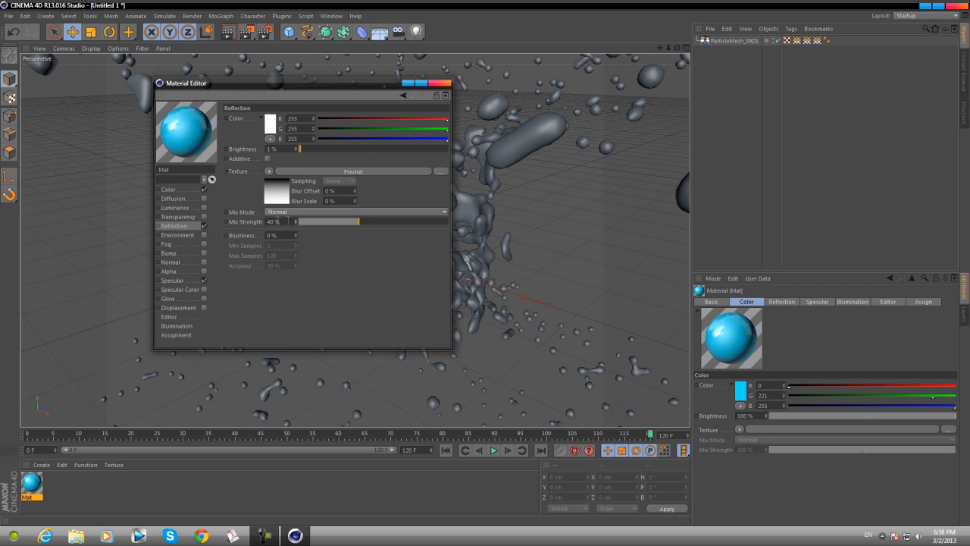
- Enable the specular color with RGB 0, 255, 187, and set the specular width to 75% and height to 40%
{"action": "left_click", "coordinate": [204, 291]}
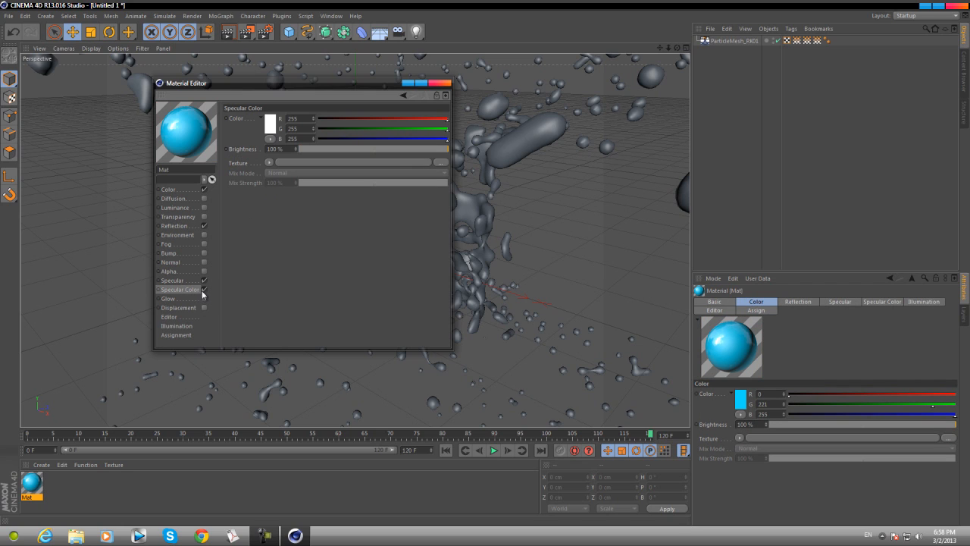
{"action": "left_click", "coordinate": [272, 125]}
{"action": "left_click_drag", "start_coordinate": [277, 88], "coordinate": [296, 92]}
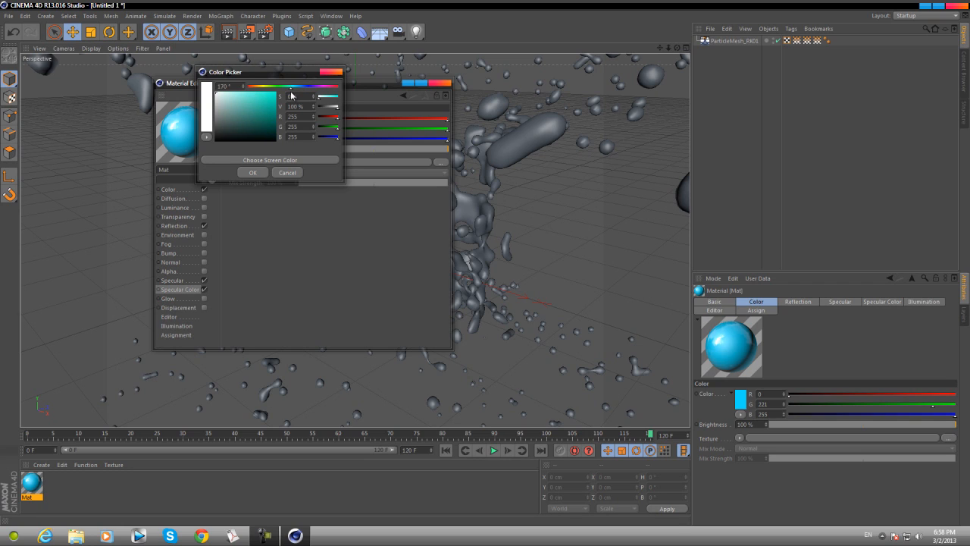
{"action": "left_click_drag", "start_coordinate": [271, 99], "coordinate": [278, 91]}
{"action": "left_click", "coordinate": [289, 87]}
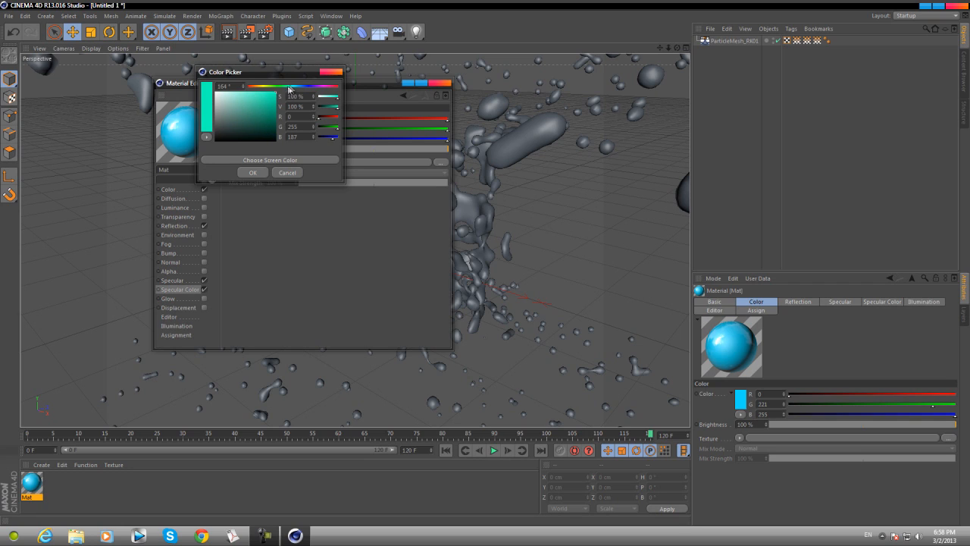
{"action": "left_click", "coordinate": [252, 172]}
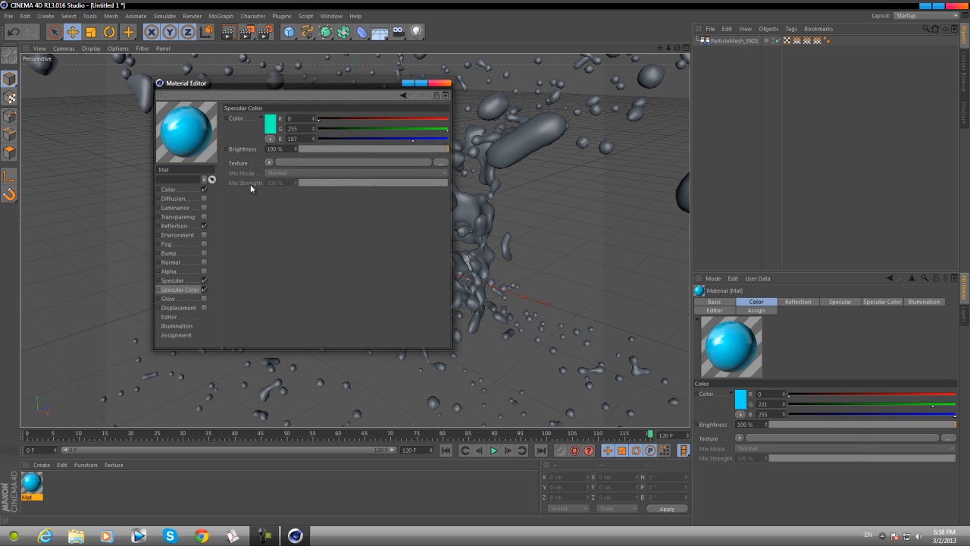
{"action": "left_click", "coordinate": [175, 280]}
{"action": "left_click_drag", "start_coordinate": [293, 161], "coordinate": [293, 169]}
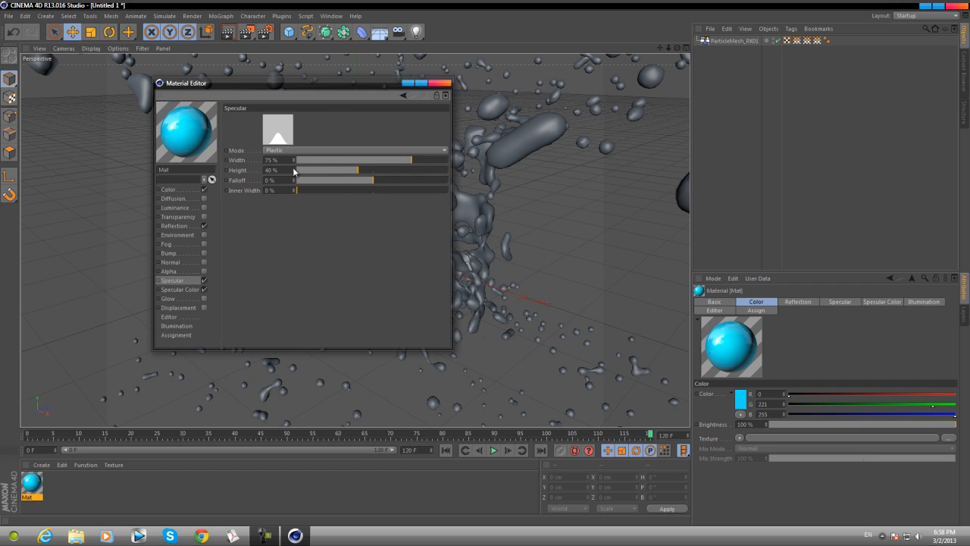
- Apply the cyan material to the particle mesh and render a preview of the perspective view
{"action": "left_click", "coordinate": [441, 83]}
{"action": "left_click_drag", "start_coordinate": [28, 490], "coordinate": [435, 179]}
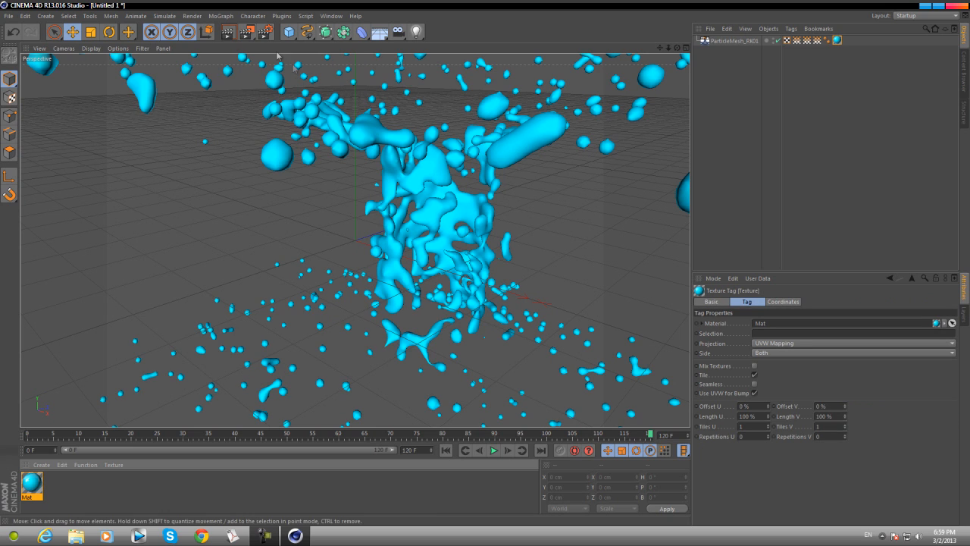
{"action": "left_click", "coordinate": [229, 32]}
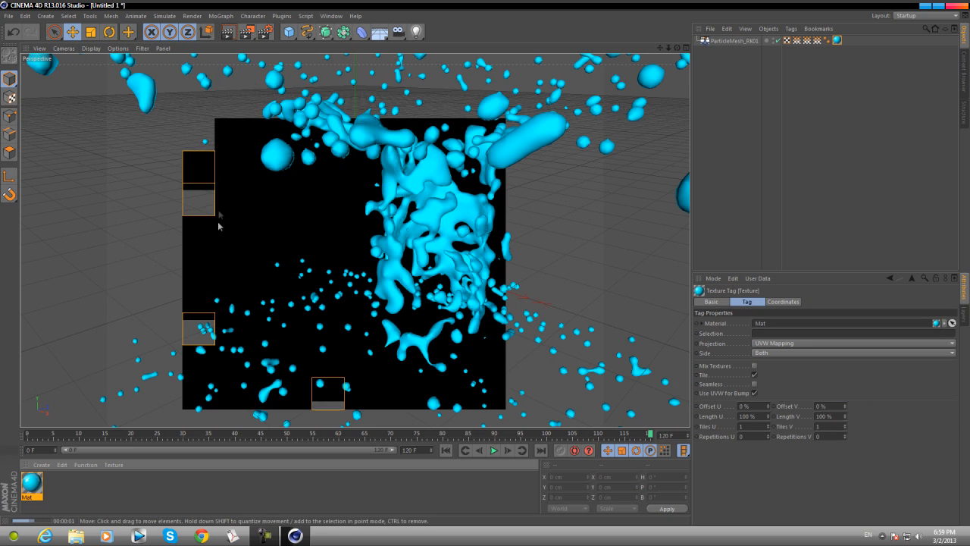
{"action": "left_click", "coordinate": [208, 266]}
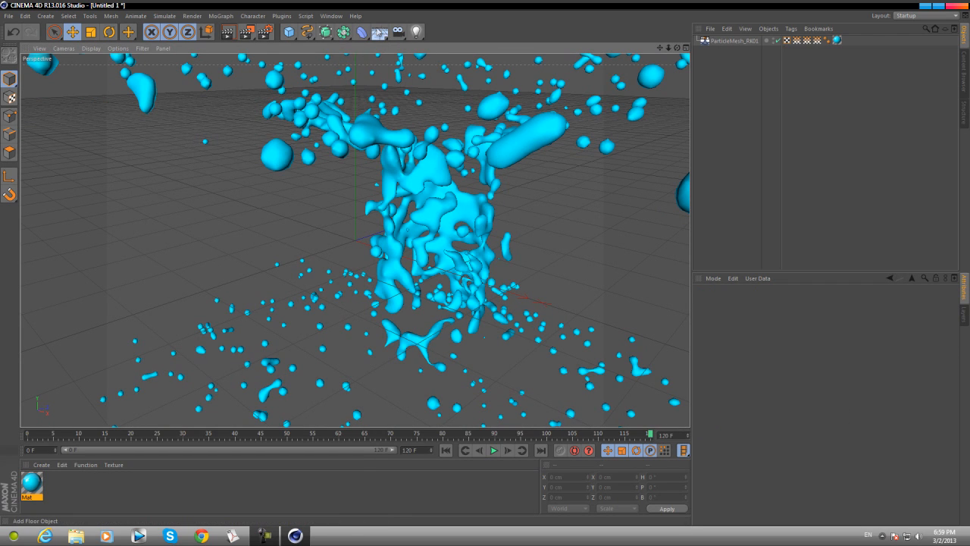
- Add a Sky object and create a second material with a near-white color of RGB 244, 244, 244
{"action": "left_click", "coordinate": [380, 33]}
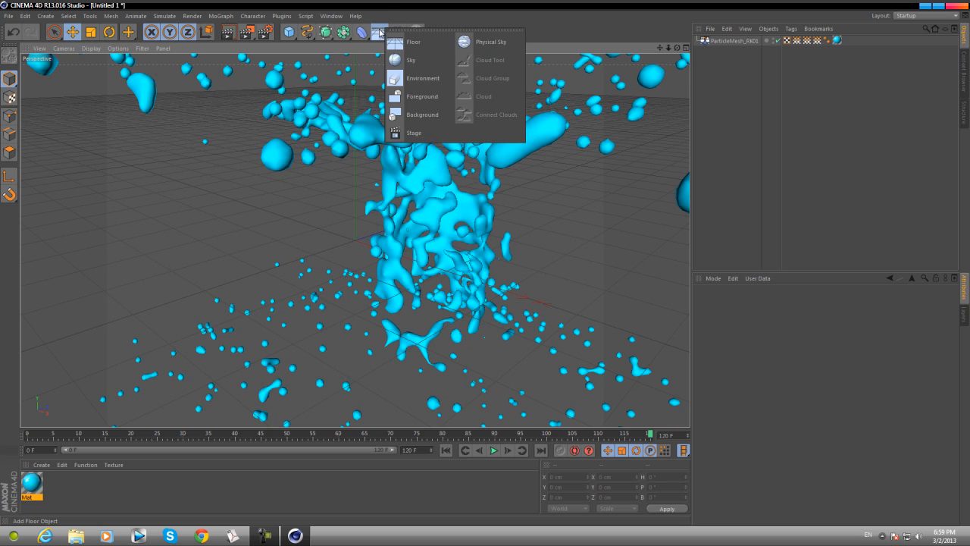
{"action": "left_click_drag", "start_coordinate": [381, 34], "coordinate": [439, 62]}
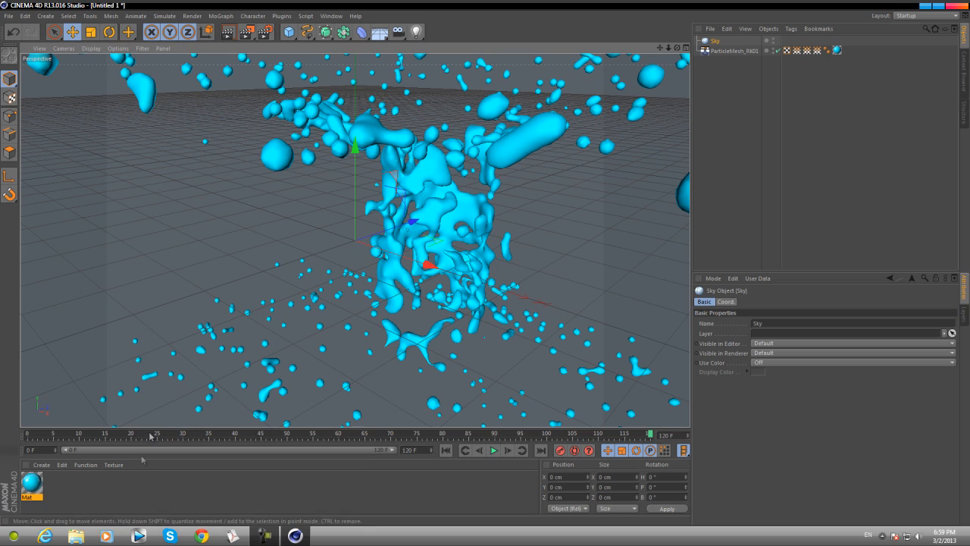
{"action": "double_click", "coordinate": [88, 483]}
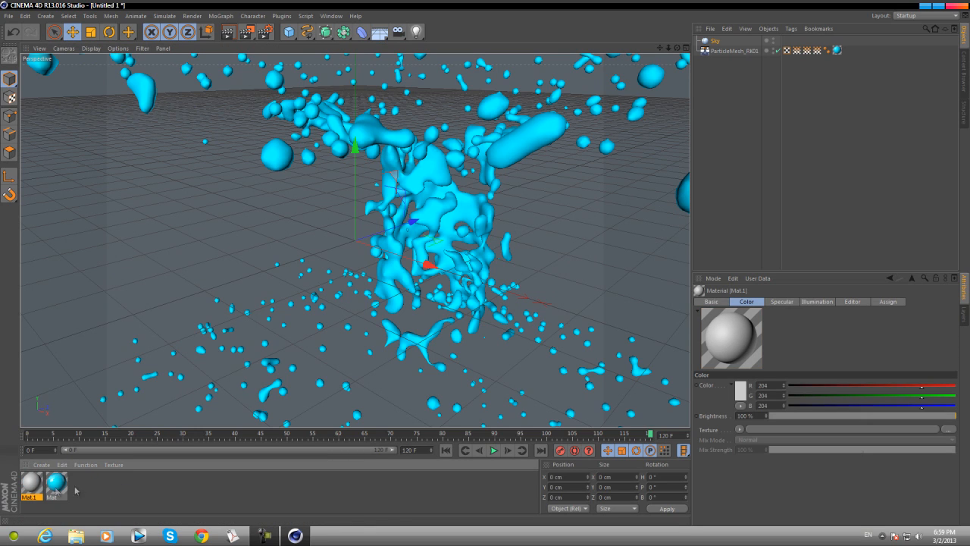
{"action": "double_click", "coordinate": [34, 483]}
{"action": "left_click", "coordinate": [182, 173]}
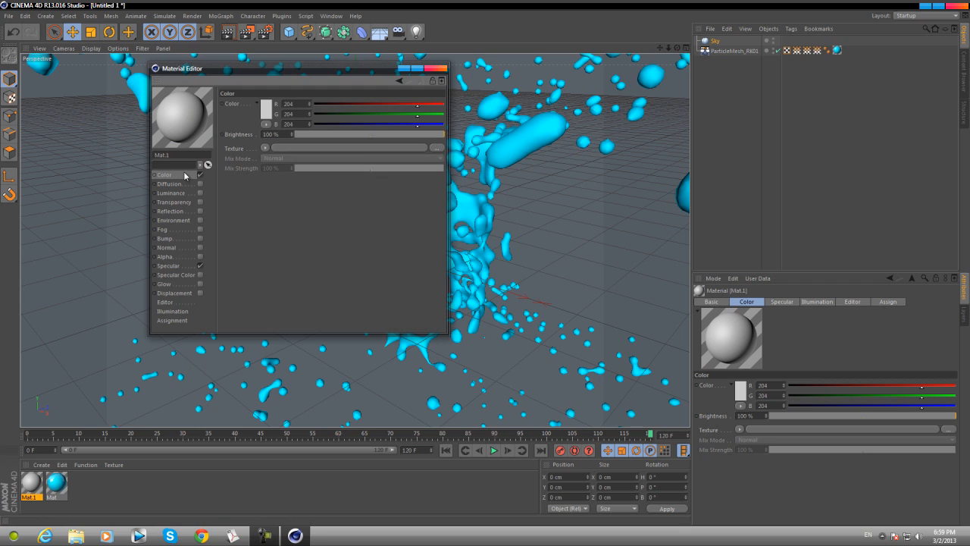
{"action": "left_click", "coordinate": [266, 110]}
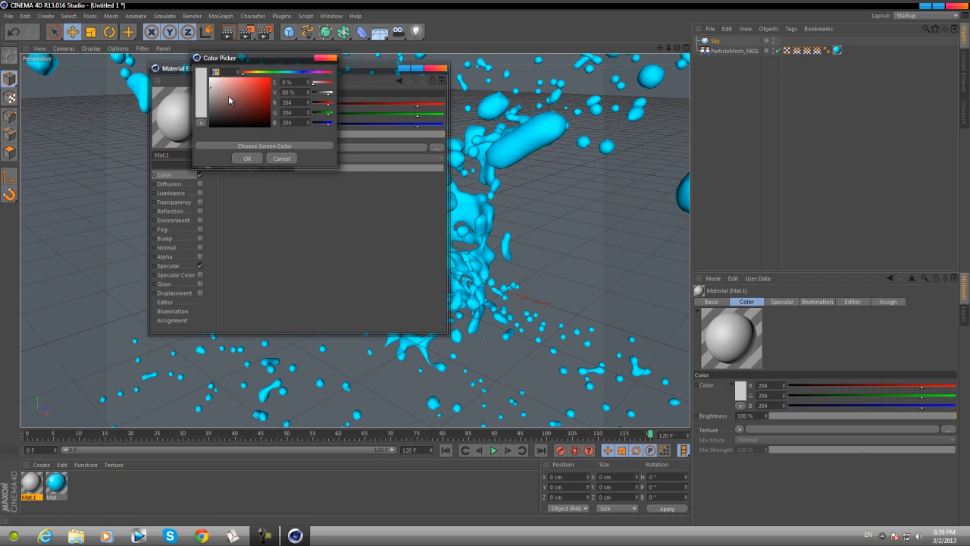
{"action": "left_click", "coordinate": [244, 159]}
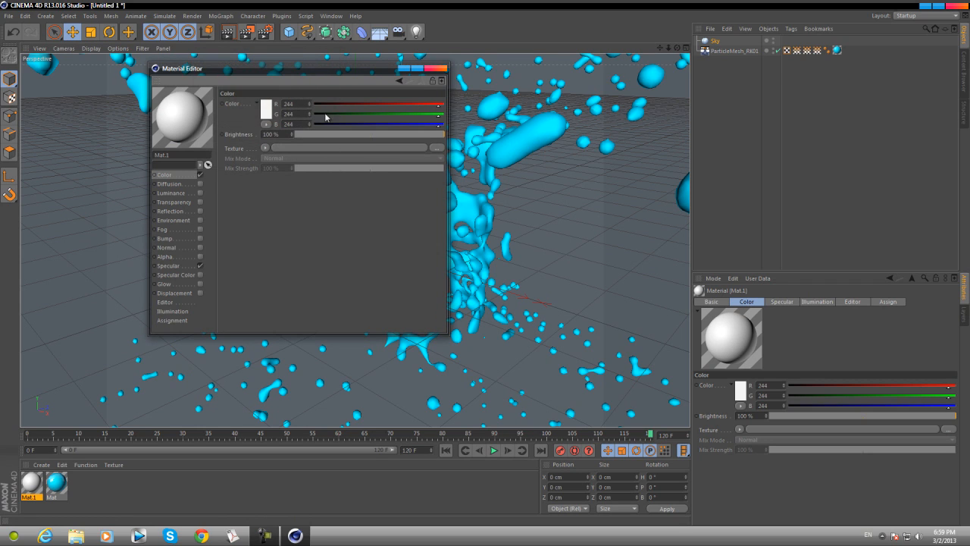
{"action": "left_click", "coordinate": [439, 71]}
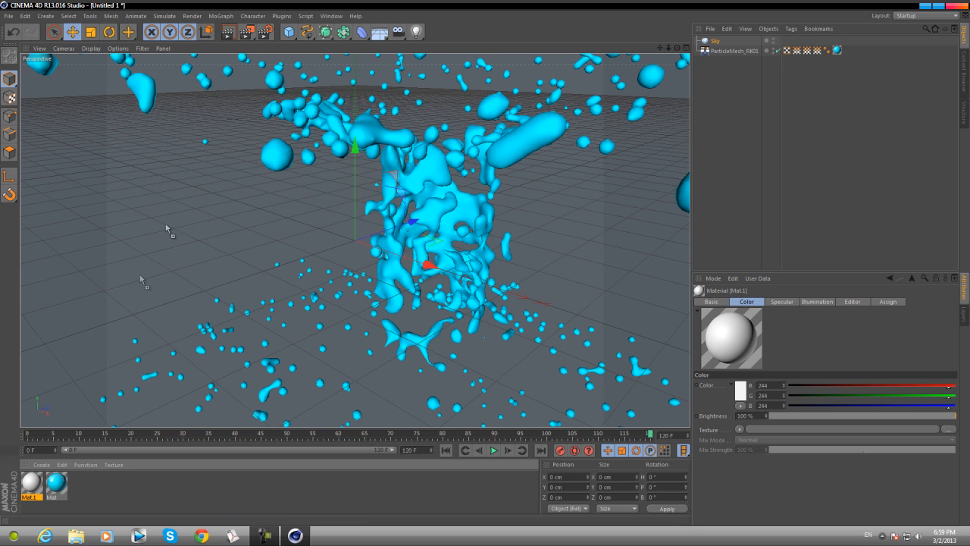
- Apply the near-white material to the sky and render a preview of the view
{"action": "left_click_drag", "start_coordinate": [207, 174], "coordinate": [190, 150]}
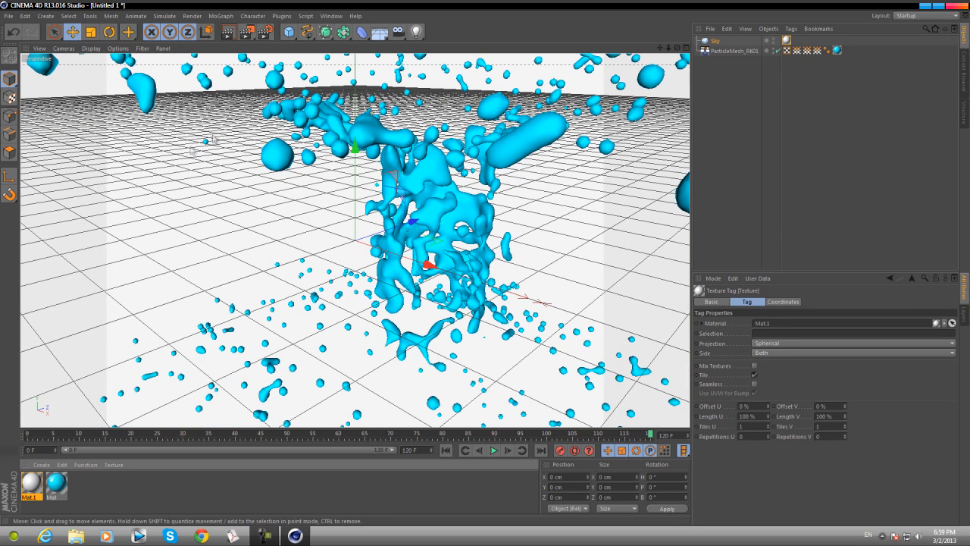
{"action": "key", "text": "ctrl+r"}
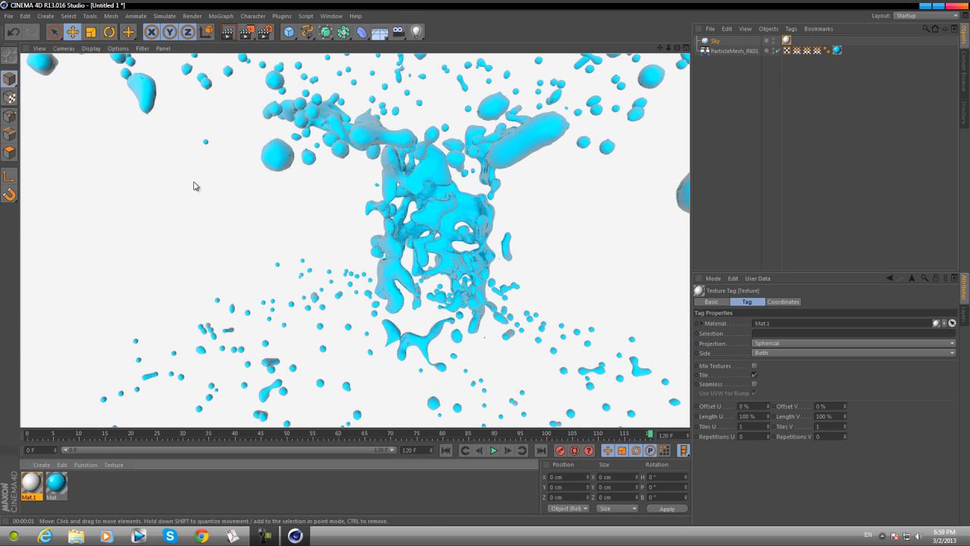
{"action": "left_click", "coordinate": [194, 186]}
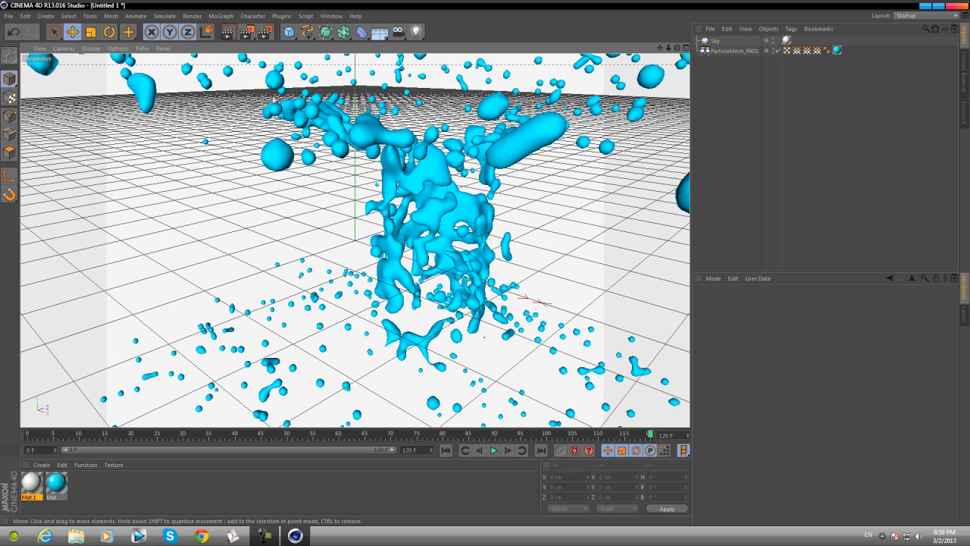
- Add a Plane object to the scene and enlarge it to about 868 cm wide and 1087 cm high
{"action": "left_click", "coordinate": [289, 32]}
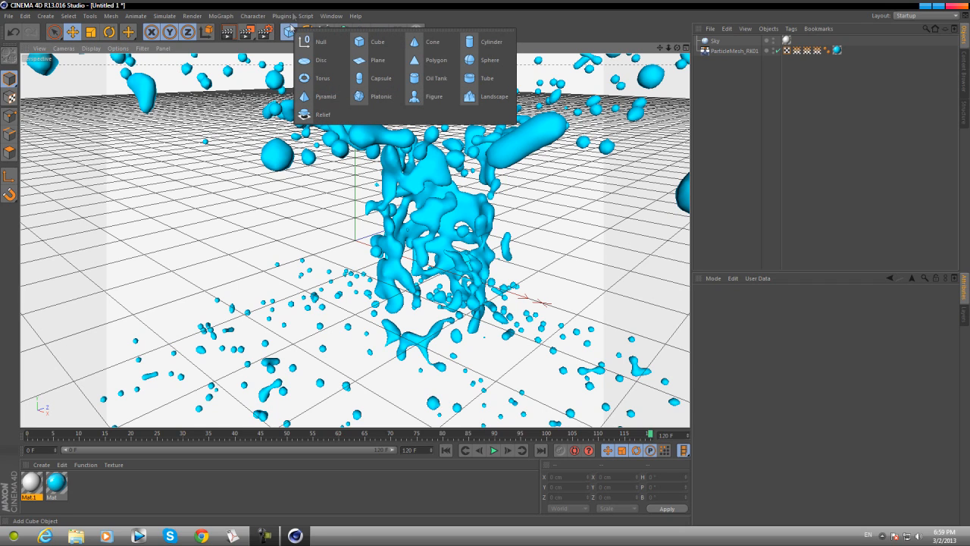
{"action": "left_click", "coordinate": [366, 60]}
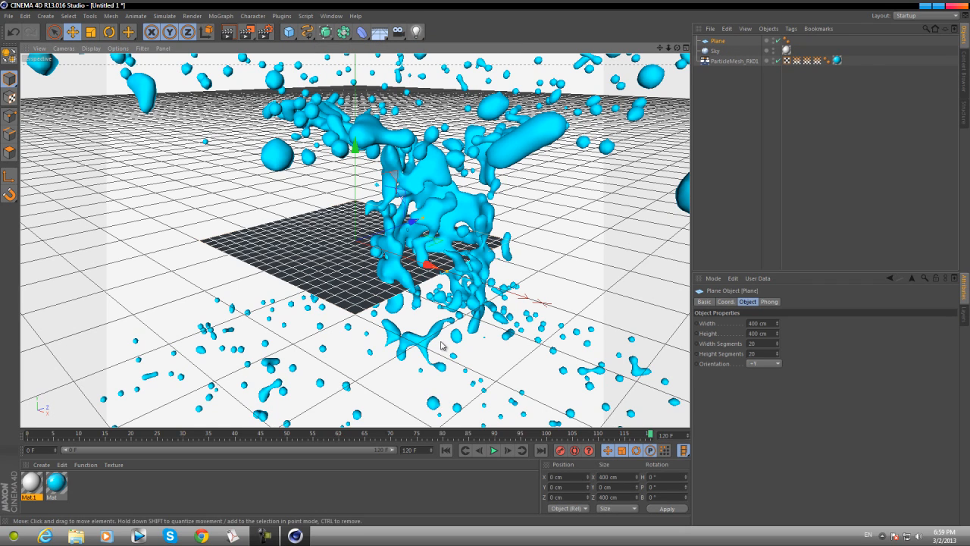
{"action": "left_click_drag", "start_coordinate": [426, 220], "coordinate": [505, 187]}
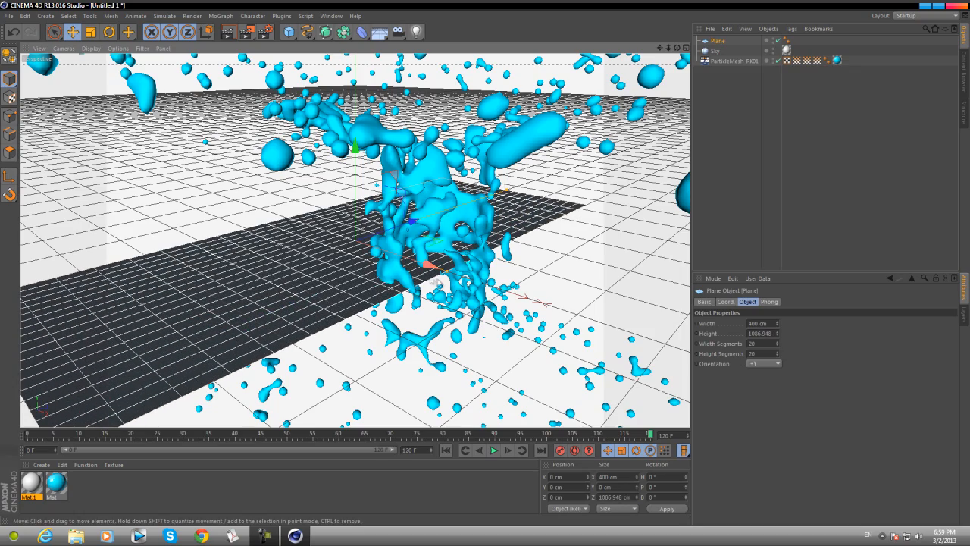
{"action": "left_click_drag", "start_coordinate": [447, 272], "coordinate": [604, 328]}
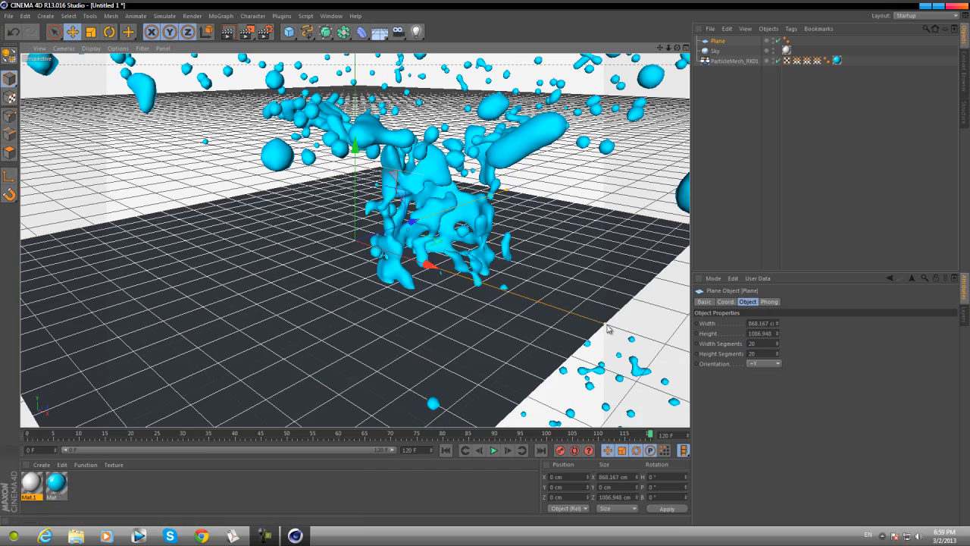
- Raise the plane above the main liquid mesh and shift it to about X 114 cm and Z 105 cm
{"action": "scroll", "coordinate": [513, 269], "scroll_direction": "down", "scroll_amount": 10}
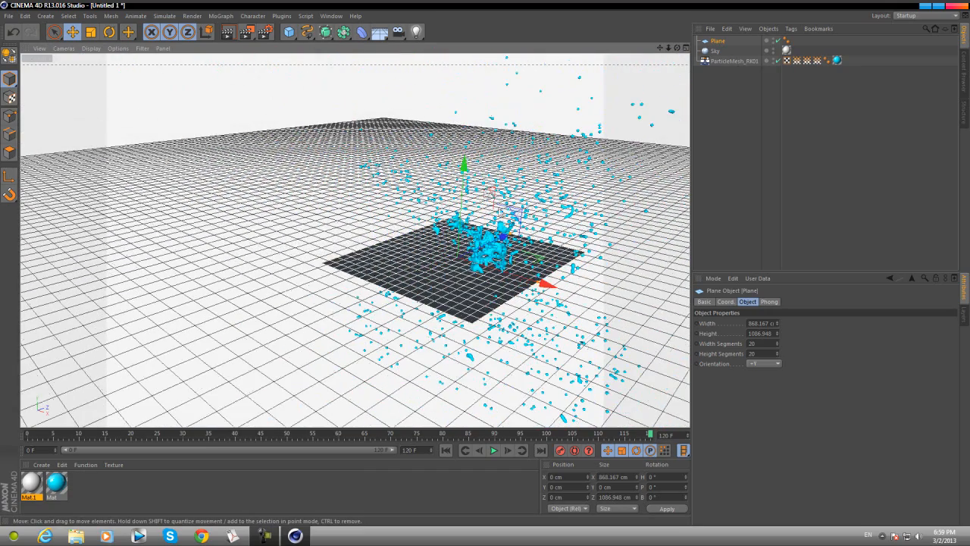
{"action": "left_click_drag", "start_coordinate": [467, 167], "coordinate": [464, 91]}
{"action": "mouse_move", "coordinate": [471, 60]}
{"action": "left_mouse_down"}
{"action": "mouse_move", "coordinate": [471, 50]}
{"action": "mouse_move", "coordinate": [470, 61]}
{"action": "left_mouse_up"}
{"action": "left_click_drag", "start_coordinate": [510, 149], "coordinate": [520, 146]}
{"action": "left_click_drag", "start_coordinate": [570, 173], "coordinate": [592, 172]}
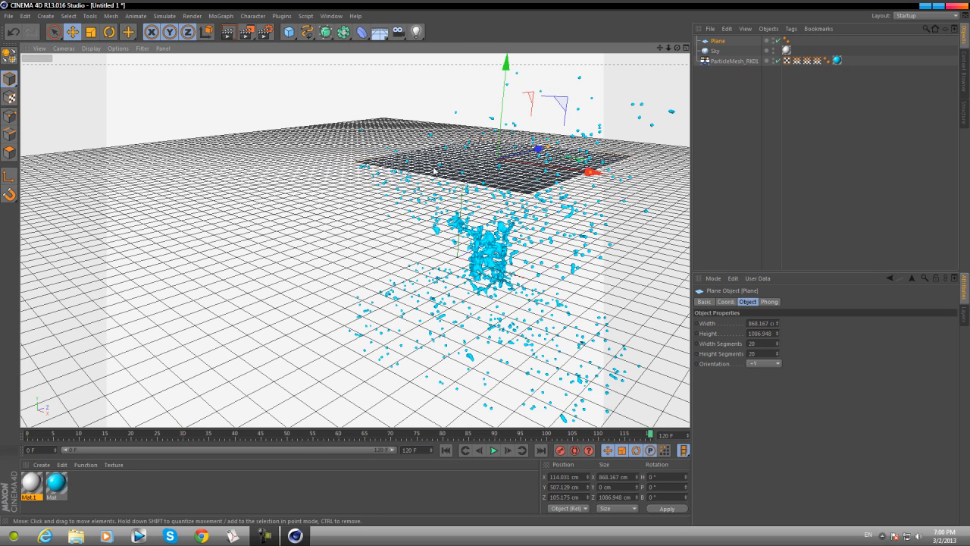
- Create a third material with Luminance enabled and apply it to the plane as a white light source
{"action": "double_click", "coordinate": [98, 483]}
{"action": "double_click", "coordinate": [31, 482]}
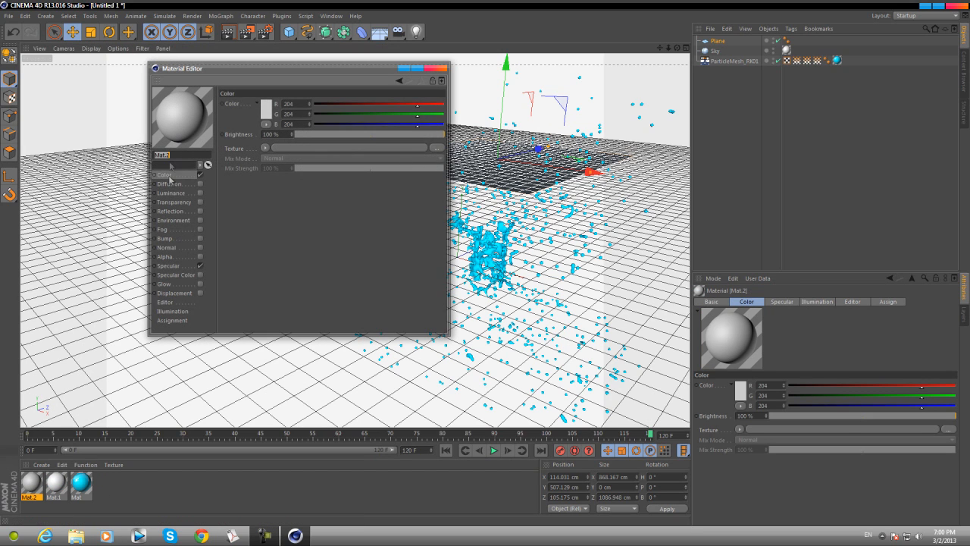
{"action": "left_click", "coordinate": [194, 192]}
{"action": "left_click", "coordinate": [201, 193]}
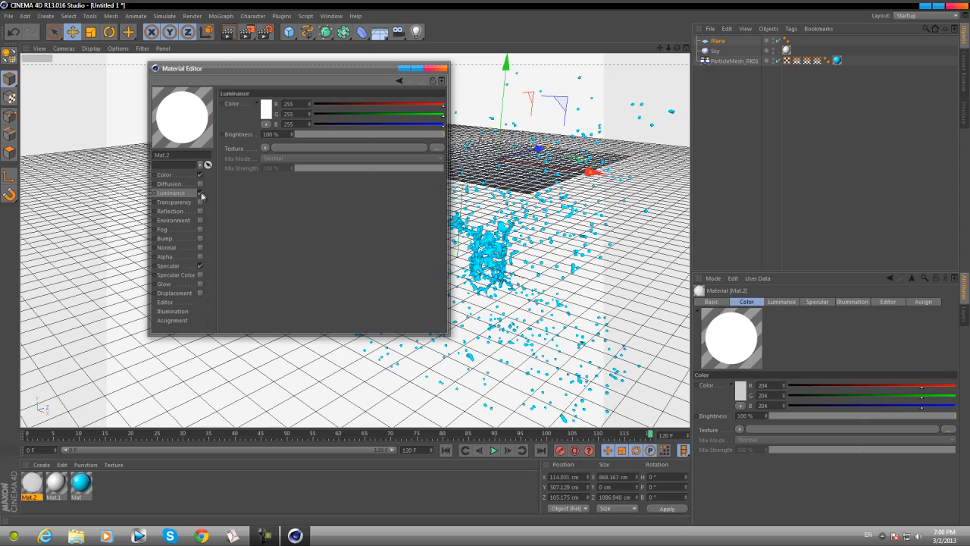
{"action": "left_click", "coordinate": [436, 67]}
{"action": "left_click_drag", "start_coordinate": [34, 483], "coordinate": [497, 168]}
- Add the Ambient Occlusion and Global Illumination effects to the render settings
{"action": "scroll", "coordinate": [521, 259], "scroll_direction": "up", "scroll_amount": 9}
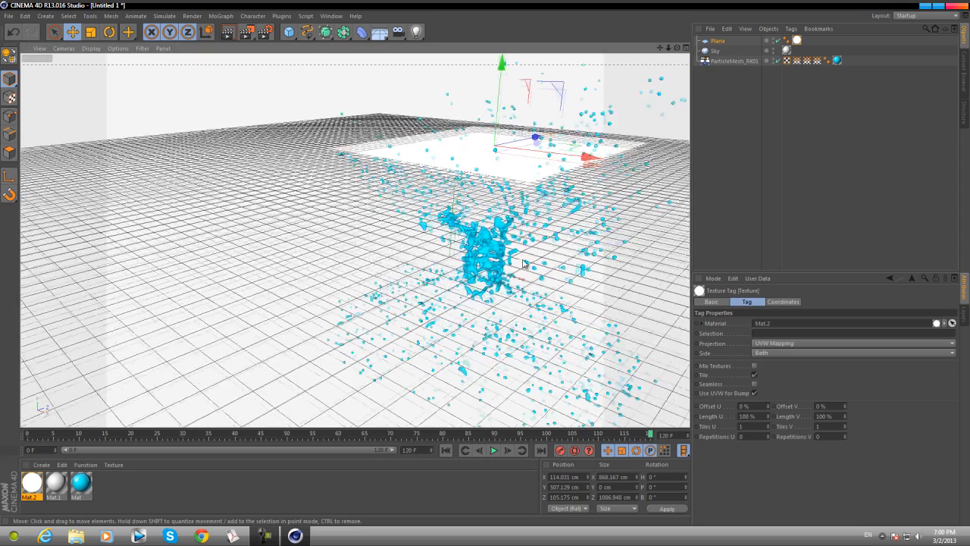
{"action": "scroll", "coordinate": [507, 242], "scroll_direction": "up", "scroll_amount": 6}
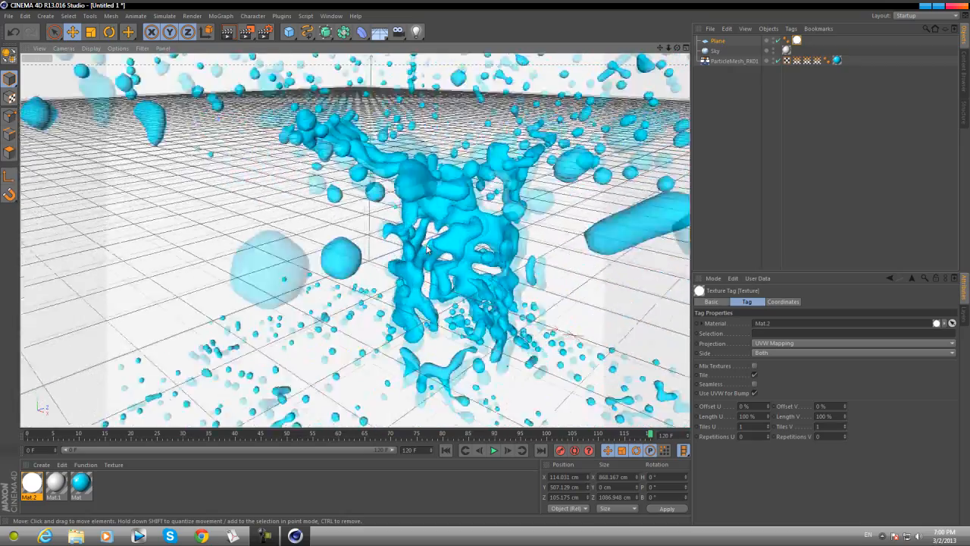
{"action": "scroll", "coordinate": [508, 235], "scroll_direction": "down", "scroll_amount": 4}
{"action": "left_click_drag", "start_coordinate": [660, 48], "coordinate": [488, 267]}
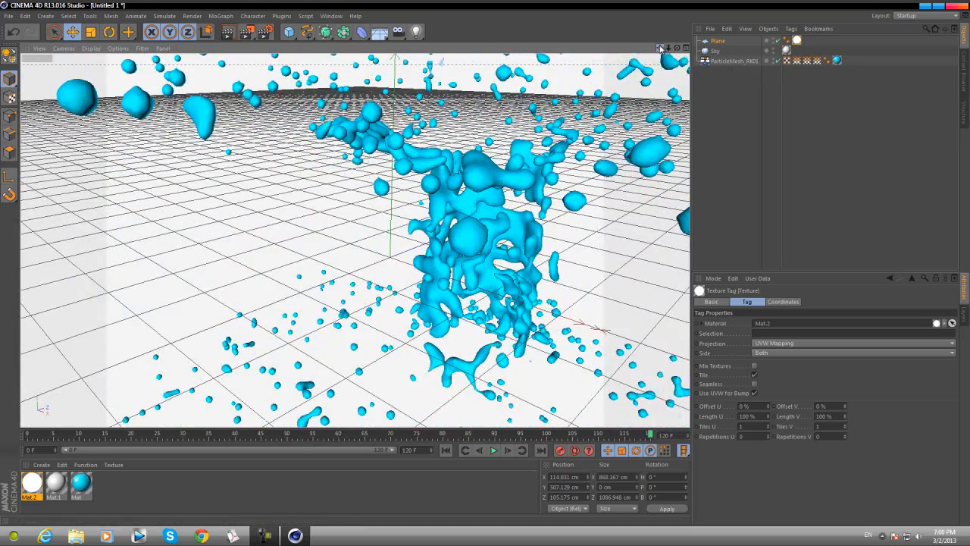
{"action": "left_click_drag", "start_coordinate": [677, 49], "coordinate": [677, 24]}
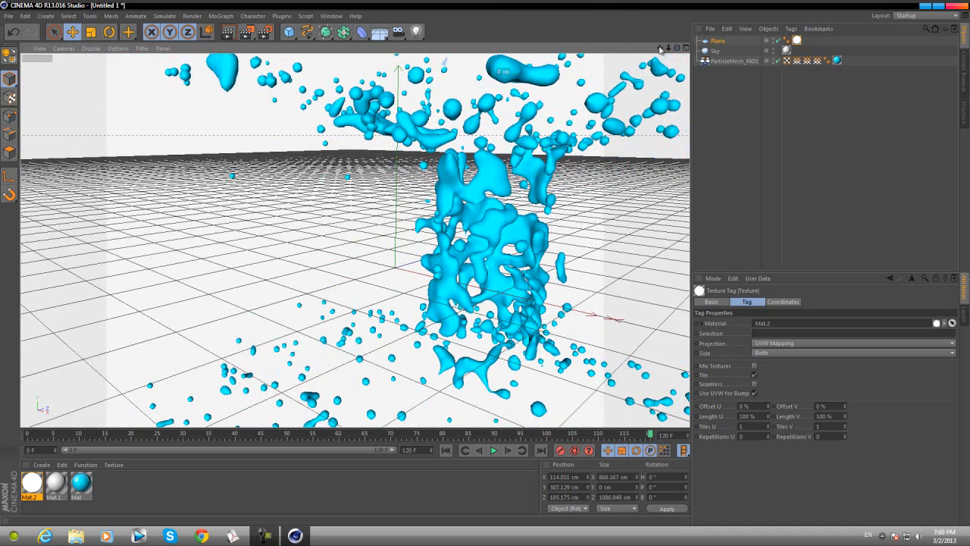
{"action": "left_click", "coordinate": [264, 32]}
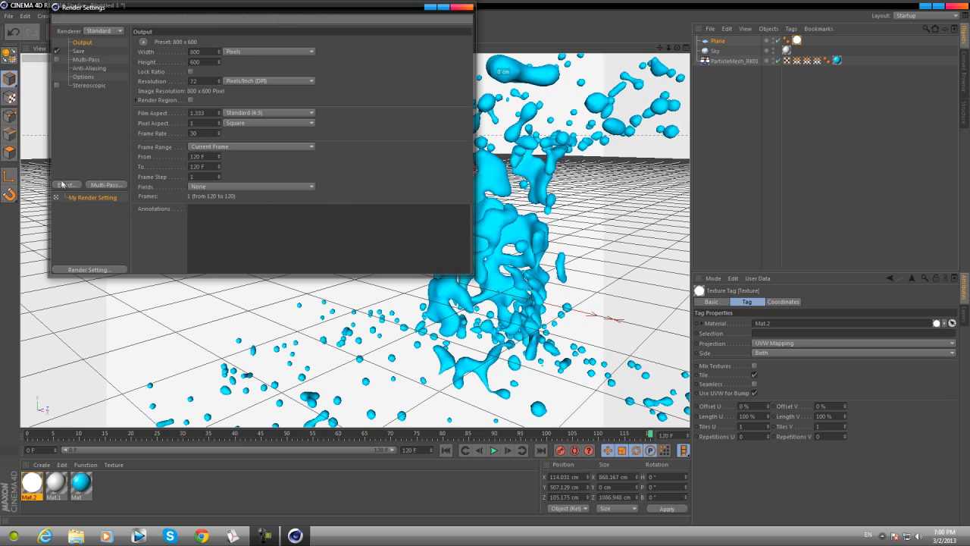
{"action": "left_click", "coordinate": [64, 185]}
{"action": "left_click", "coordinate": [142, 249]}
{"action": "left_click", "coordinate": [67, 186]}
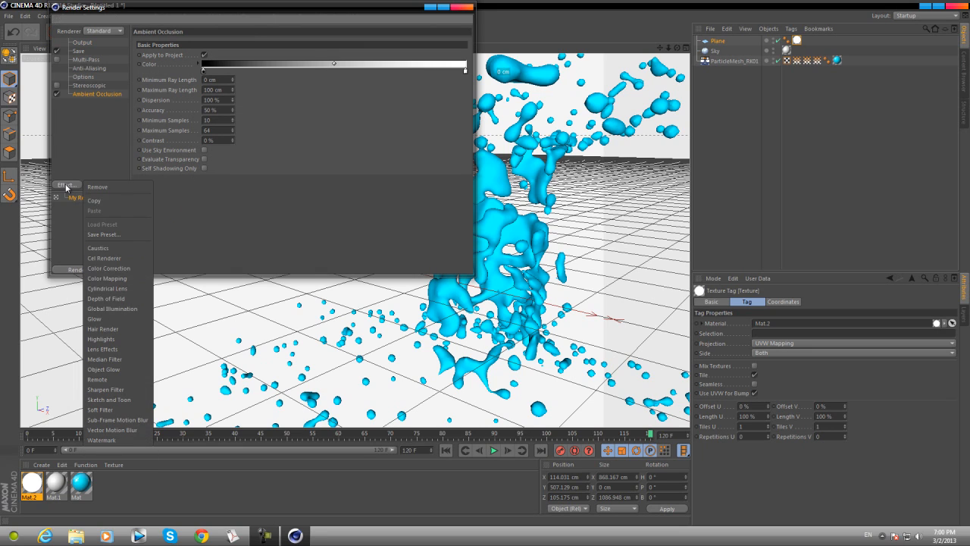
{"action": "left_click", "coordinate": [102, 308]}
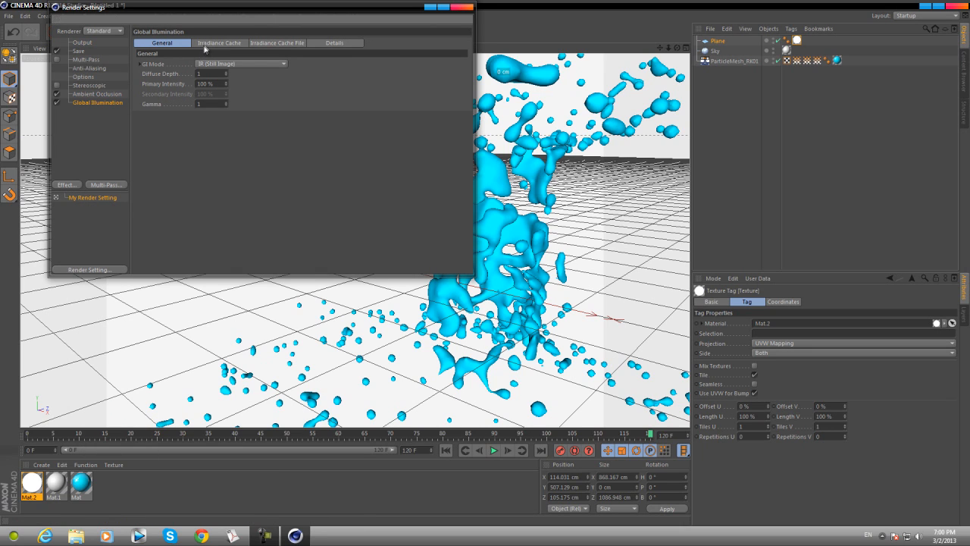
- Set the Global Illumination irradiance cache's stochastic samples and record density to Low, and close the render settings
{"action": "left_click", "coordinate": [207, 43]}
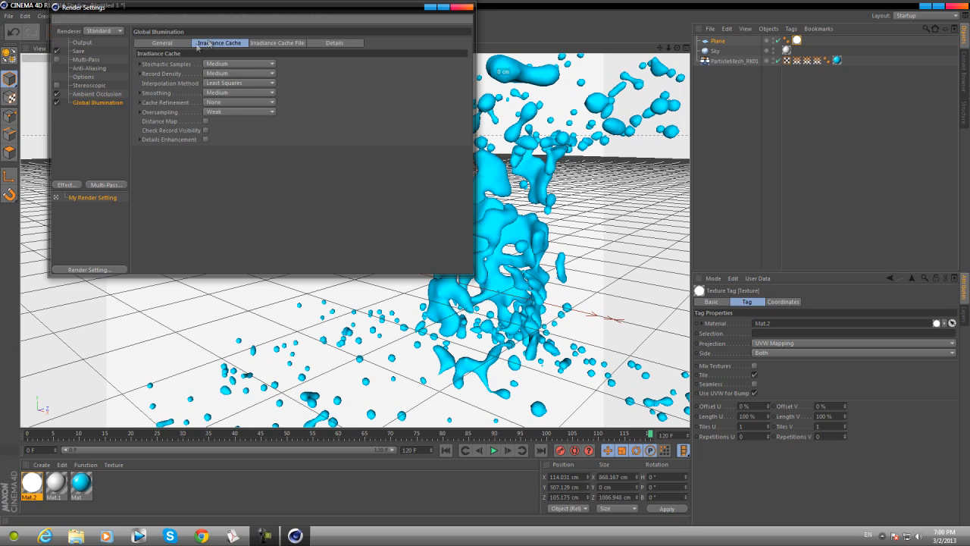
{"action": "left_click", "coordinate": [217, 64]}
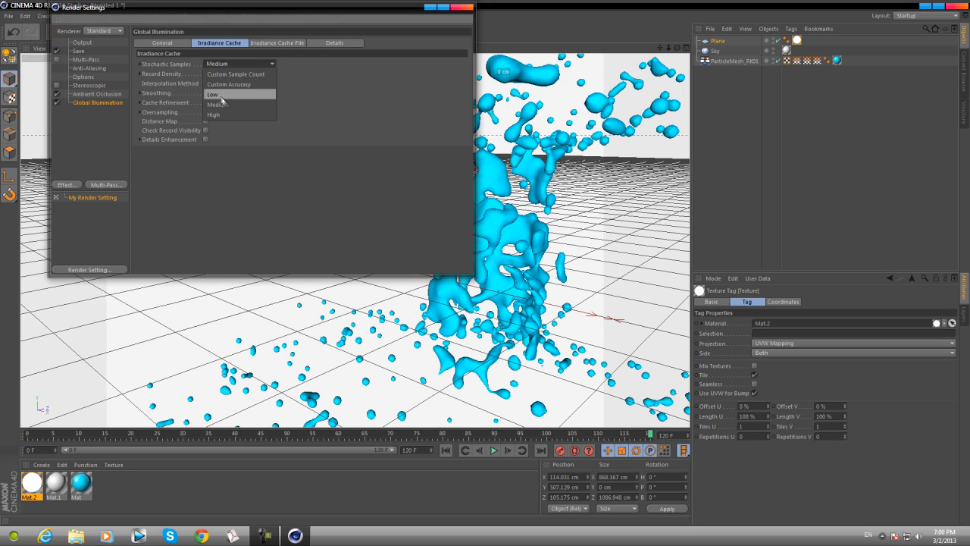
{"action": "left_click", "coordinate": [224, 101]}
{"action": "left_click", "coordinate": [220, 73]}
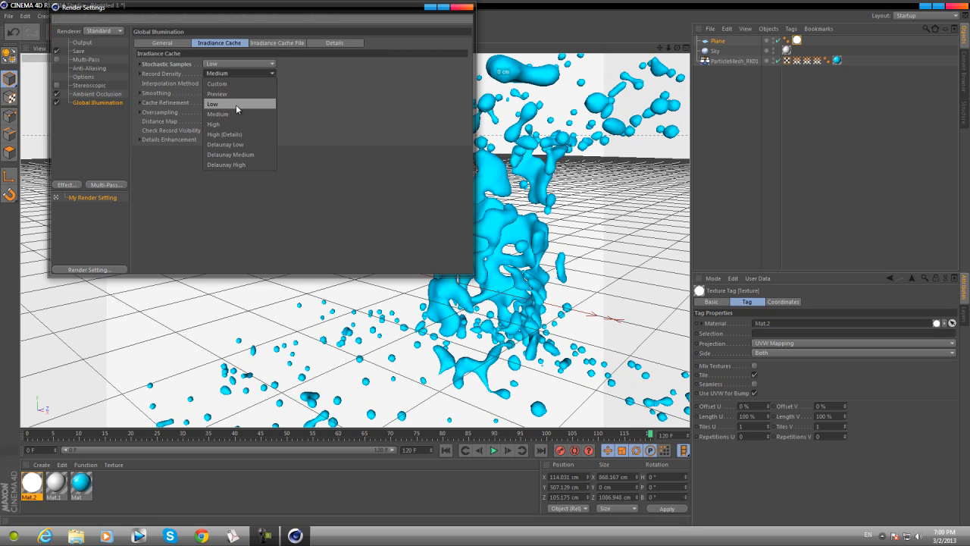
{"action": "left_click", "coordinate": [236, 104]}
{"action": "left_click", "coordinate": [465, 9]}
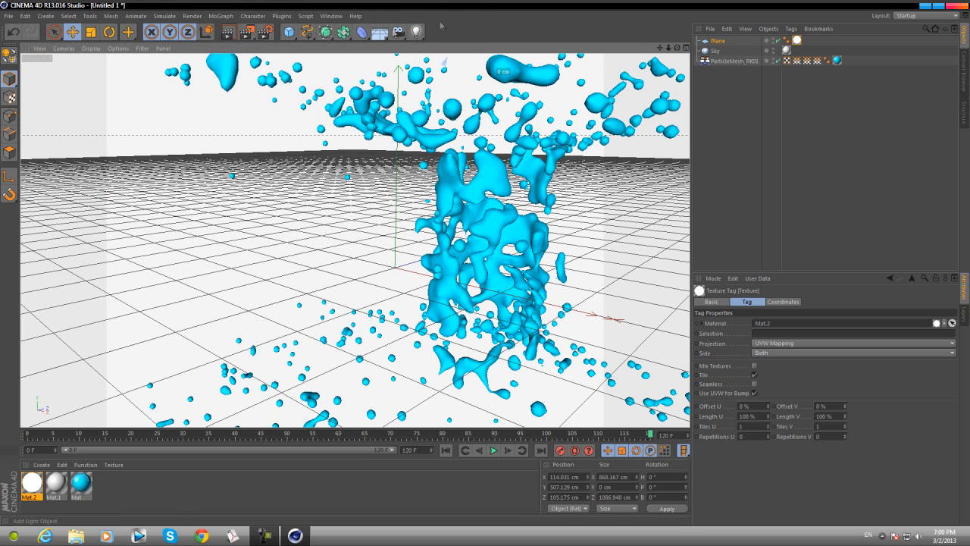
- Render a preview of the perspective view to check the lighting, and dismiss it
{"action": "left_click", "coordinate": [228, 33]}
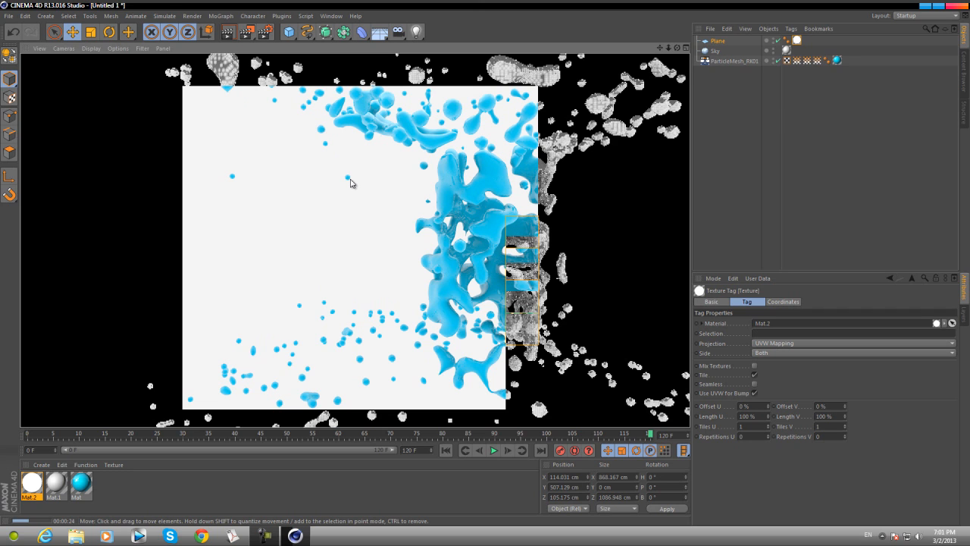
{"action": "left_click", "coordinate": [352, 222]}
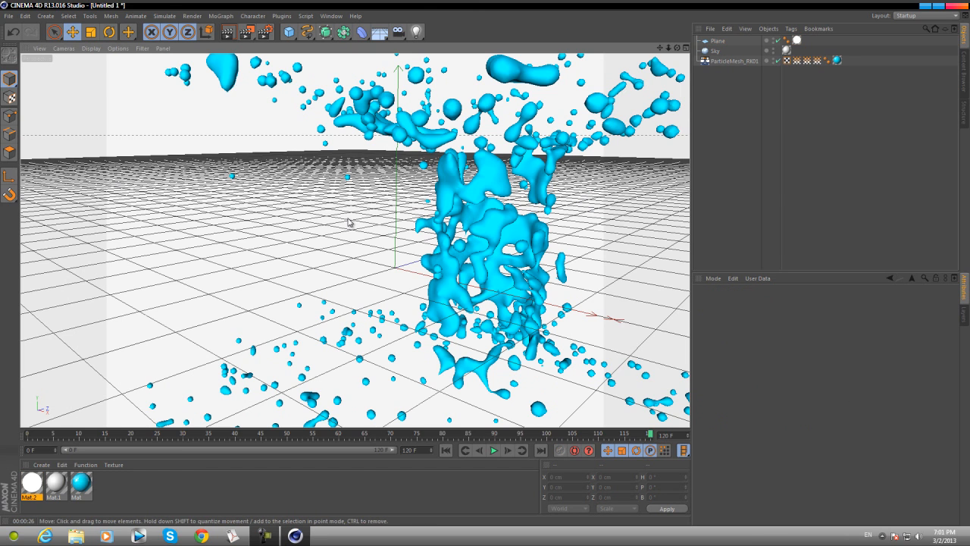
{"action": "left_click", "coordinate": [265, 535]}
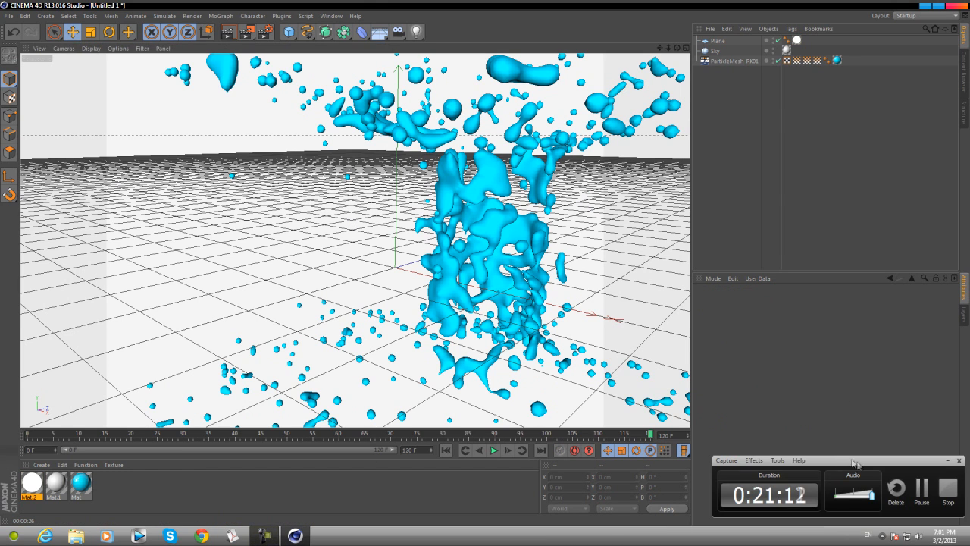